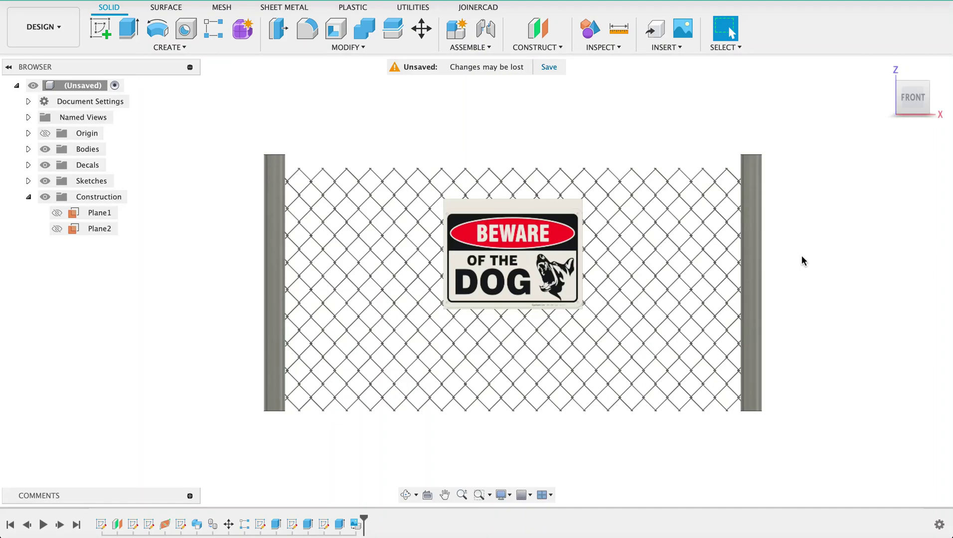
{"action": "middle_click_drag", "start_coordinate": [835, 248], "coordinate": [757, 256], "text": "shift"}
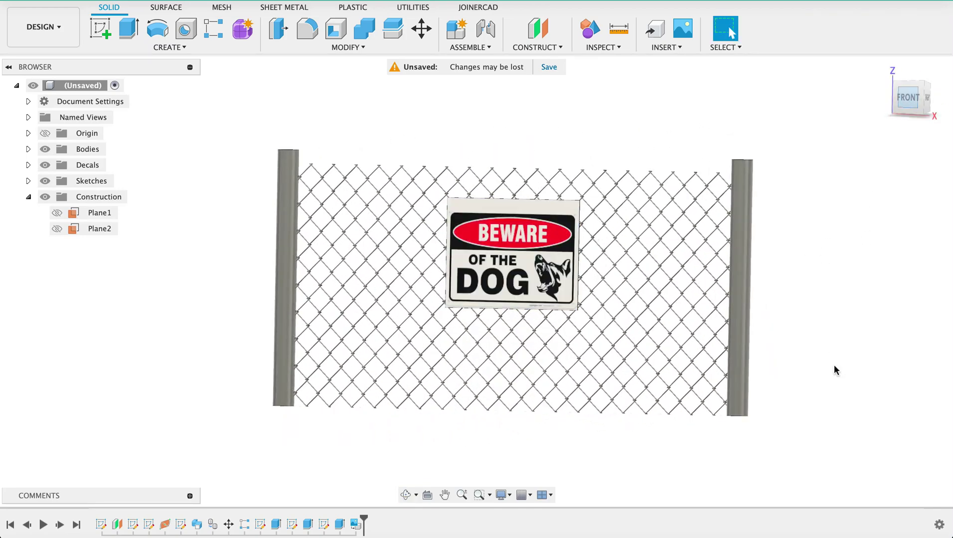
{"action": "middle_click_drag", "start_coordinate": [862, 302], "coordinate": [892, 299], "text": "shift"}
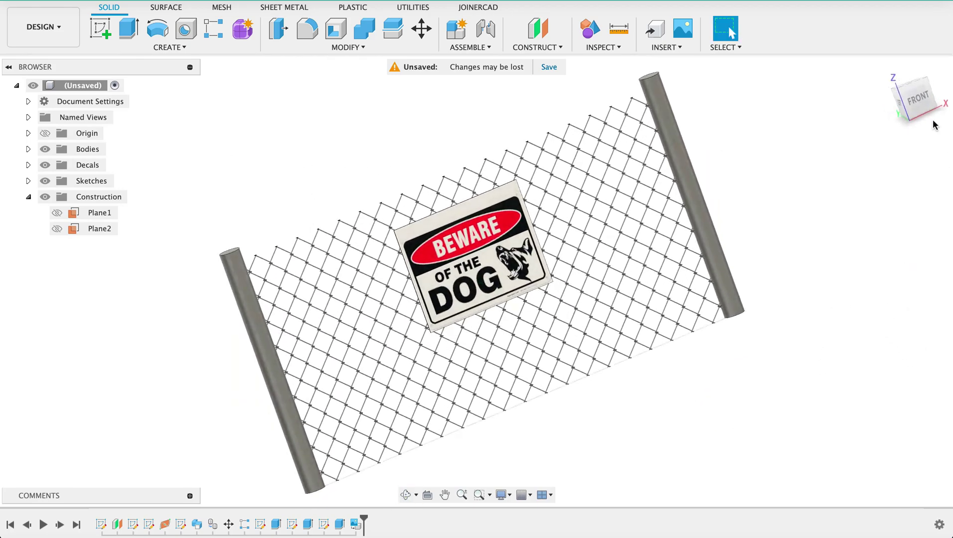
{"action": "left_click", "coordinate": [917, 99]}
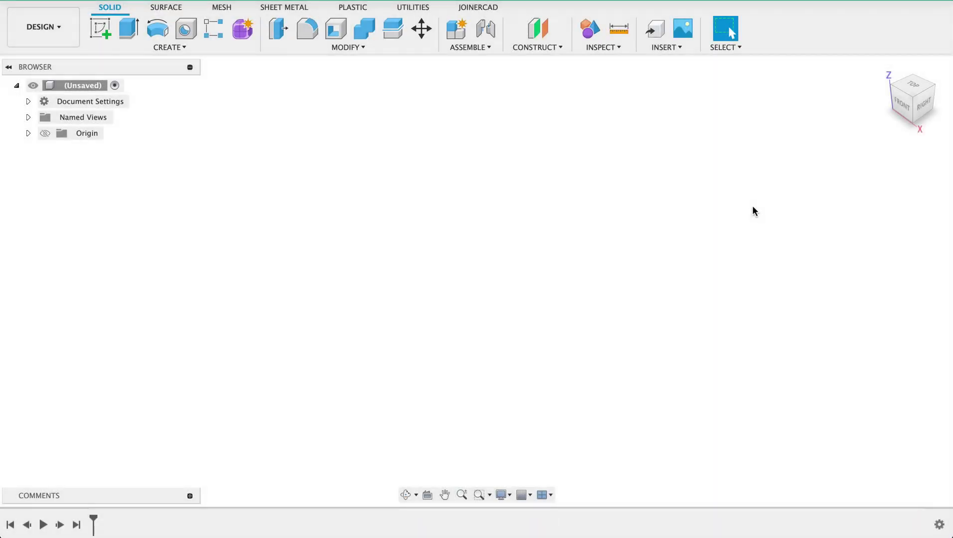
Step: Start a sketch on the front XZ plane and draw a 50 mm vertical construction line up from the origin
{"action": "left_click", "coordinate": [99, 29]}
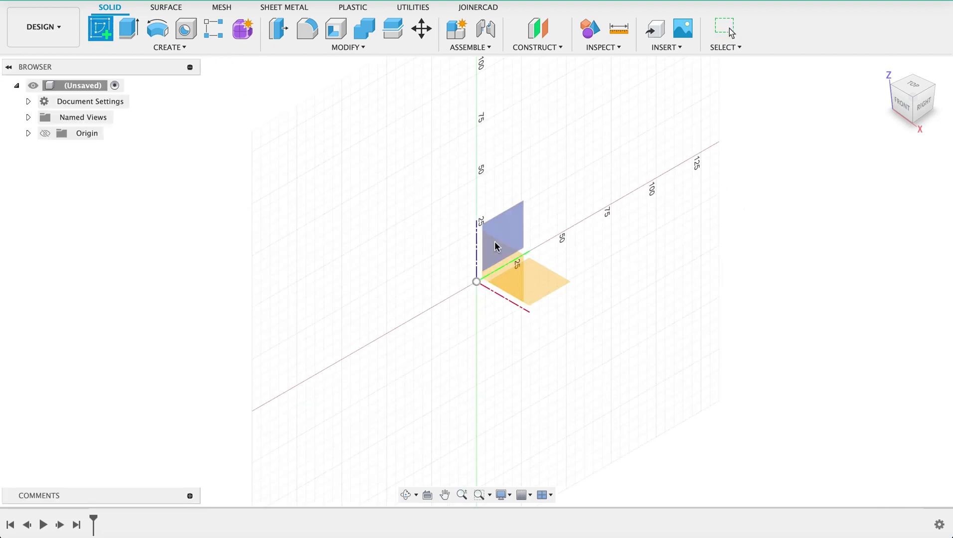
{"action": "left_click", "coordinate": [506, 269]}
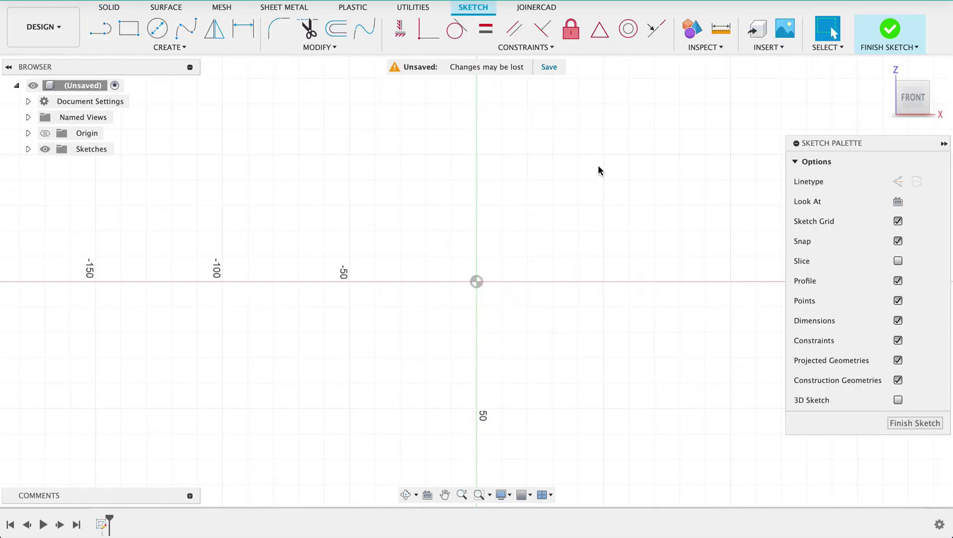
{"action": "middle_click_drag", "start_coordinate": [623, 153], "coordinate": [517, 203]}
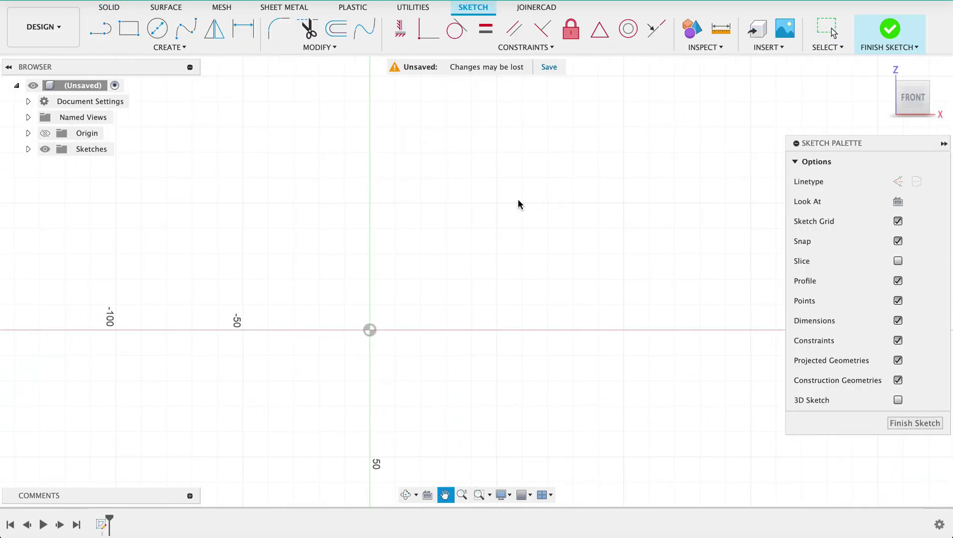
{"action": "left_click", "coordinate": [107, 38]}
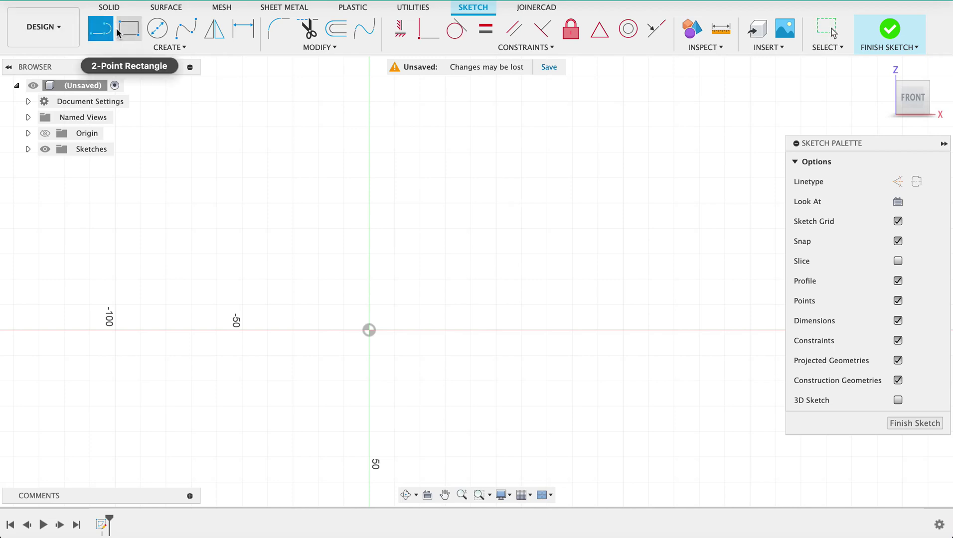
{"action": "left_click", "coordinate": [898, 182]}
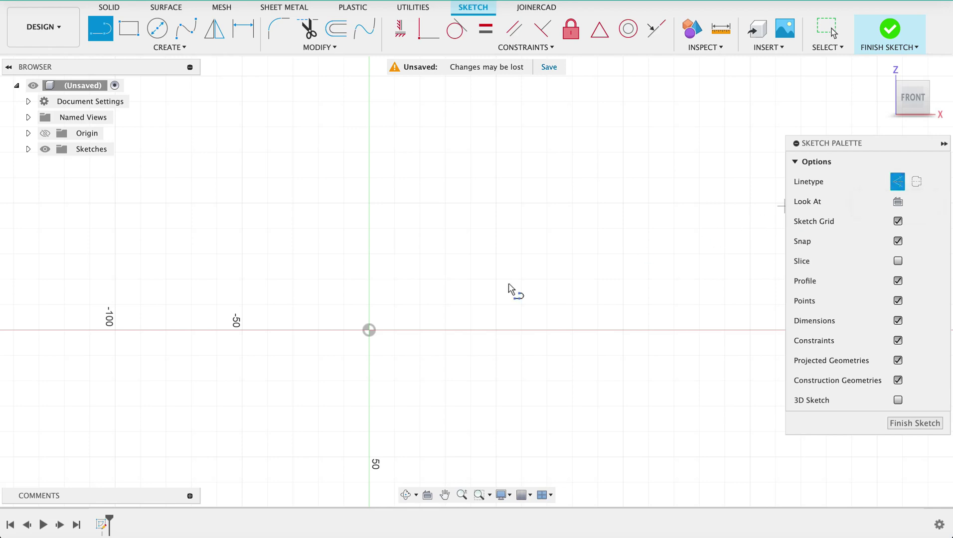
{"action": "left_click", "coordinate": [369, 330]}
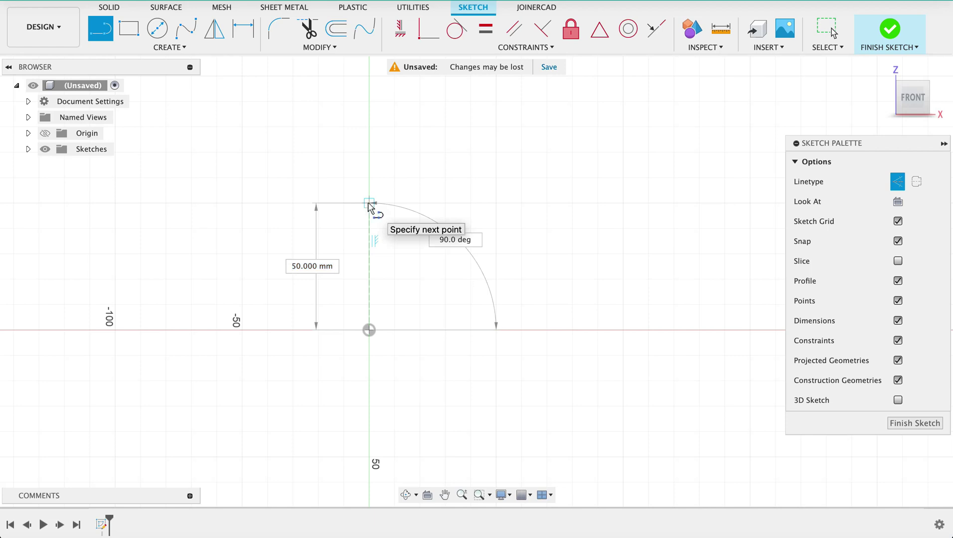
{"action": "left_click", "coordinate": [369, 204]}
{"action": "key", "text": "Escape"}
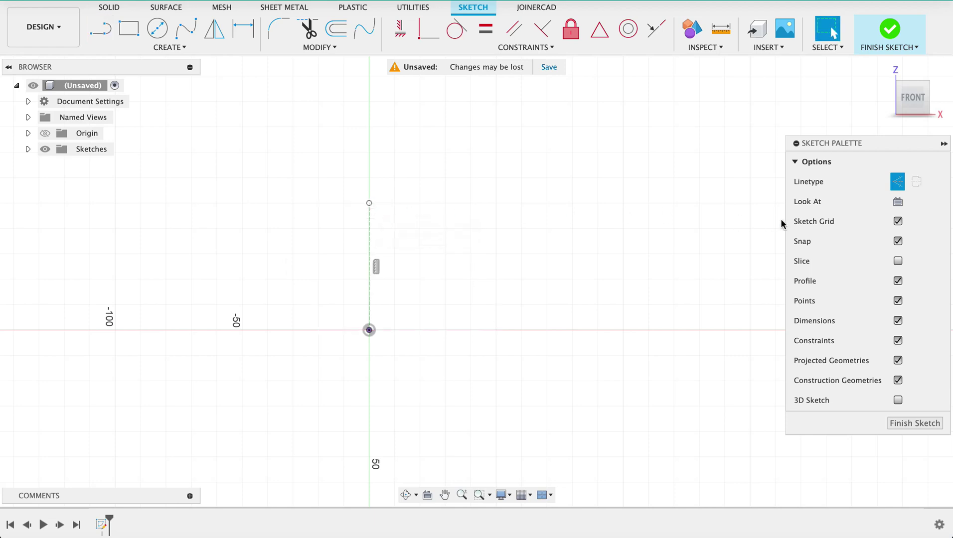
Step: Draw a regular diagonal line about 70.7 mm long from the origin, rising toward positive X level with the construction line's upper end
{"action": "left_click", "coordinate": [898, 182]}
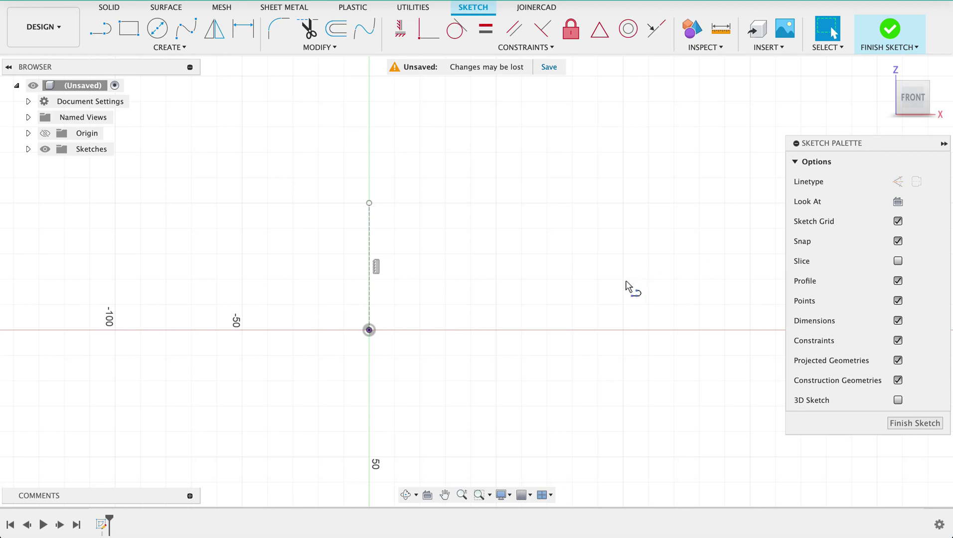
{"action": "key", "text": "l"}
{"action": "left_click", "coordinate": [369, 330]}
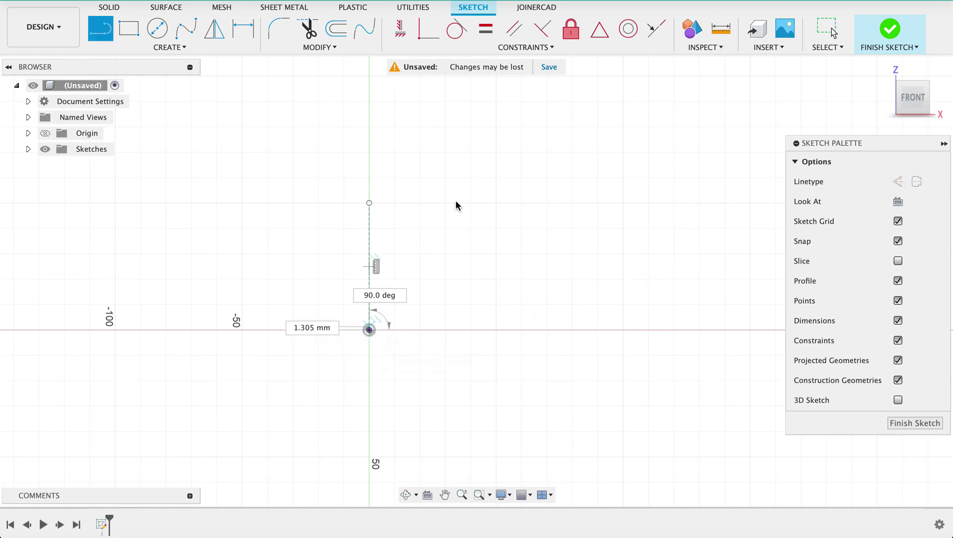
{"action": "left_click", "coordinate": [496, 204]}
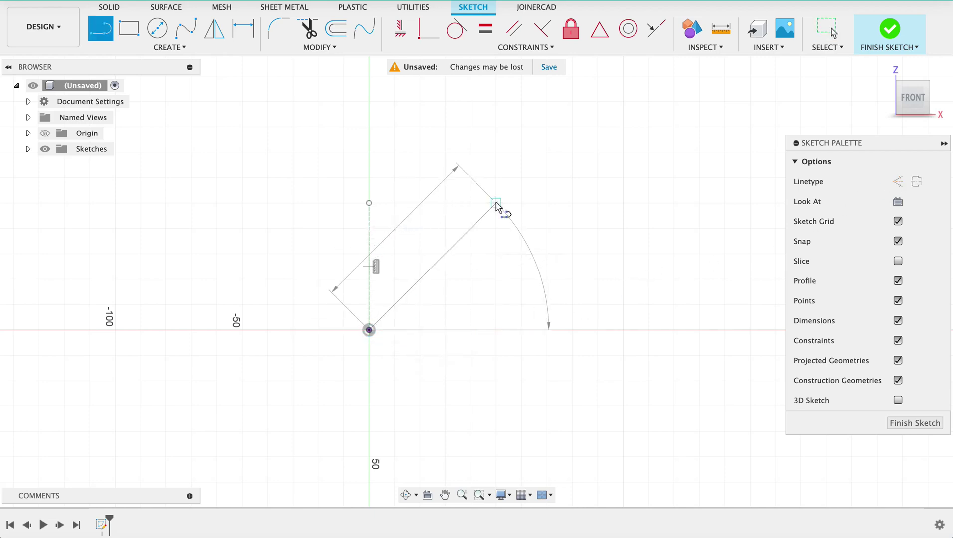
{"action": "key", "text": "Escape"}
Step: Set up a rectangular pattern of the diagonal line, using Spacing distribution and a vertical distance of -100 mm
{"action": "scroll", "coordinate": [541, 249], "scroll_direction": "down", "scroll_amount": 3}
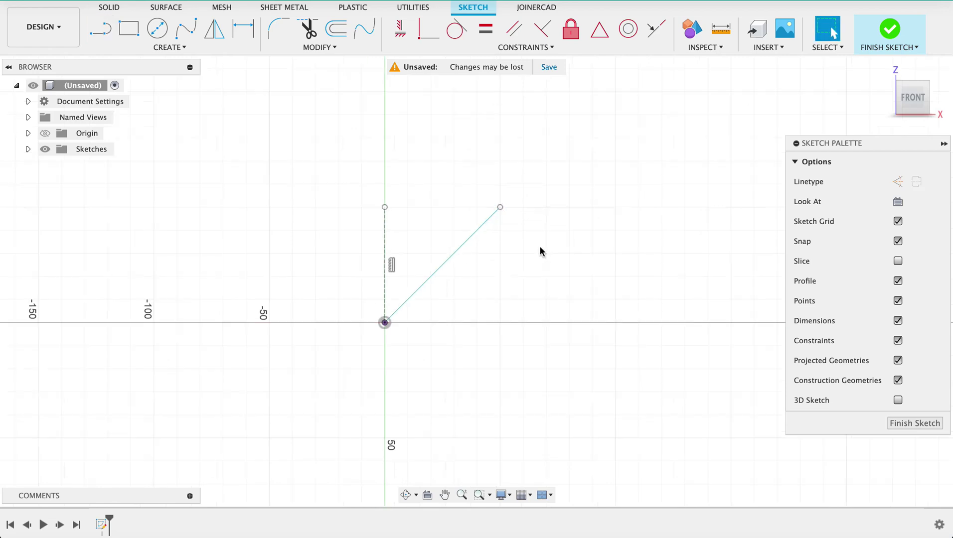
{"action": "left_click", "coordinate": [179, 47]}
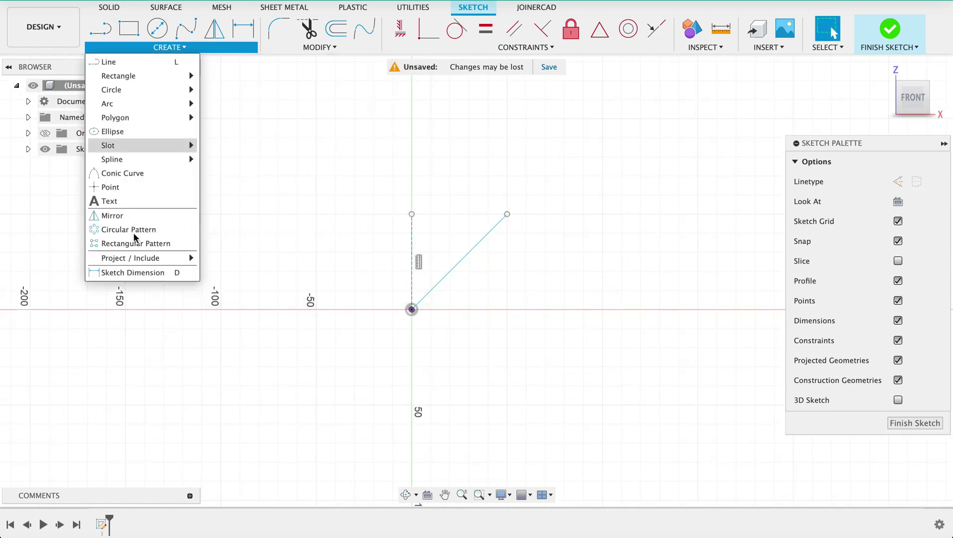
{"action": "left_click", "coordinate": [132, 244]}
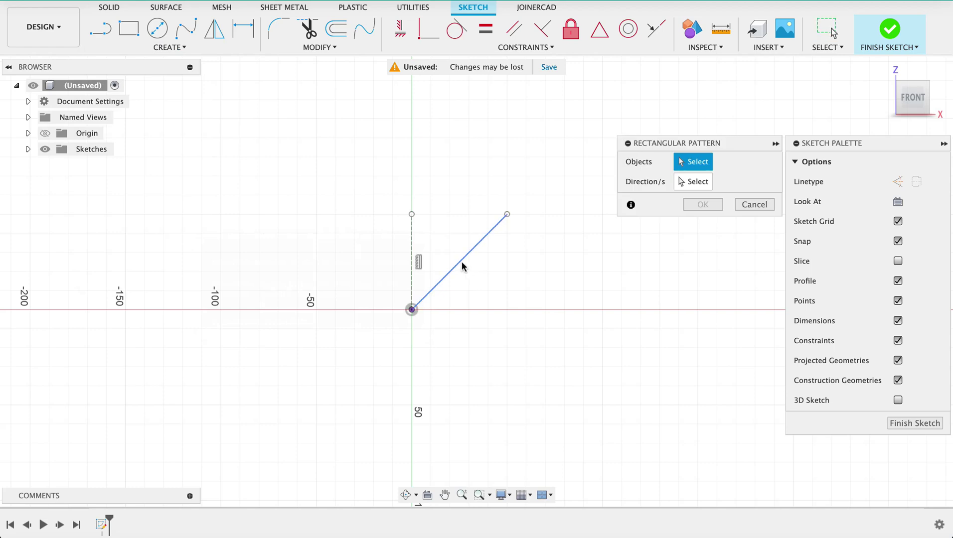
{"action": "left_click", "coordinate": [463, 259]}
{"action": "scroll", "coordinate": [554, 243], "scroll_direction": "down", "scroll_amount": 2}
{"action": "middle_click_drag", "start_coordinate": [555, 164], "coordinate": [507, 259]}
{"action": "left_click_drag", "start_coordinate": [427, 363], "coordinate": [416, 208]}
{"action": "key", "text": "Tab"}
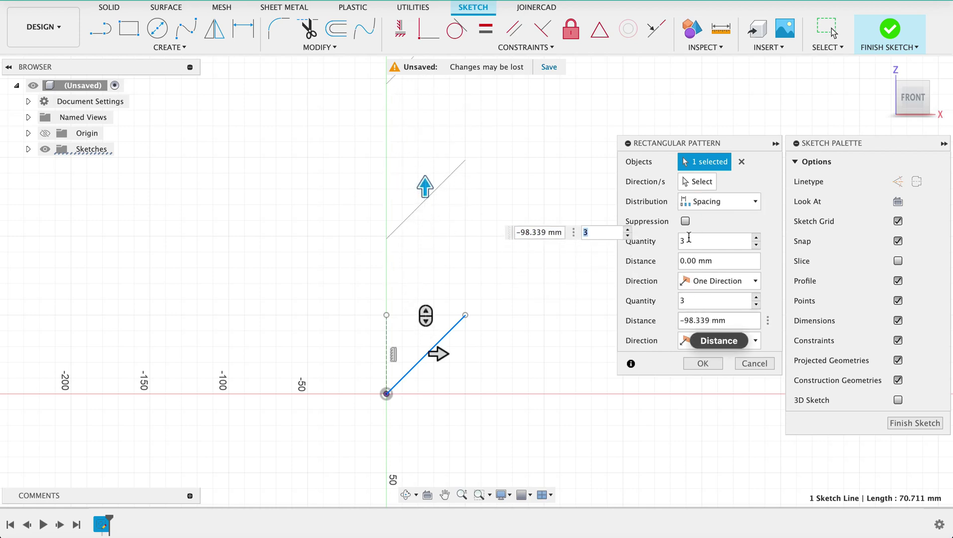
{"action": "left_click", "coordinate": [699, 206]}
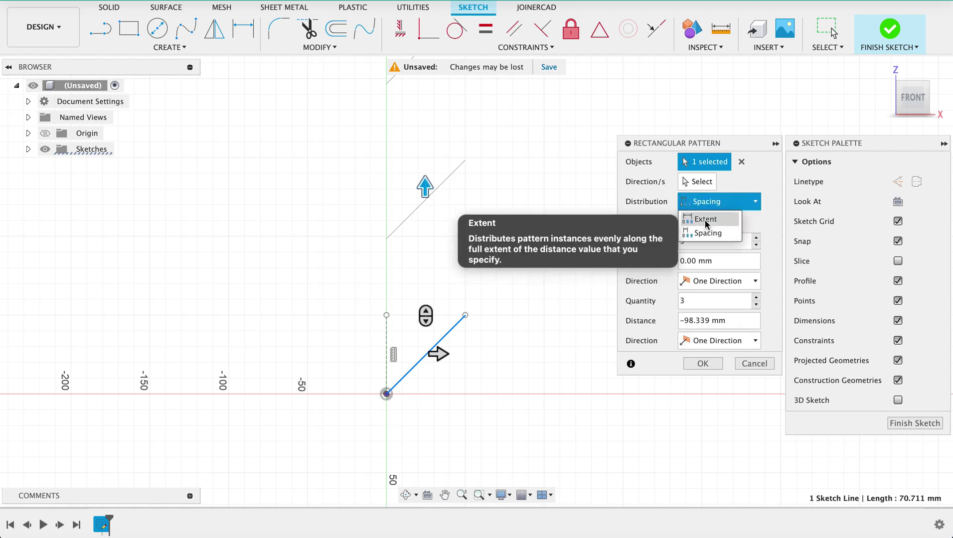
{"action": "left_click", "coordinate": [707, 201]}
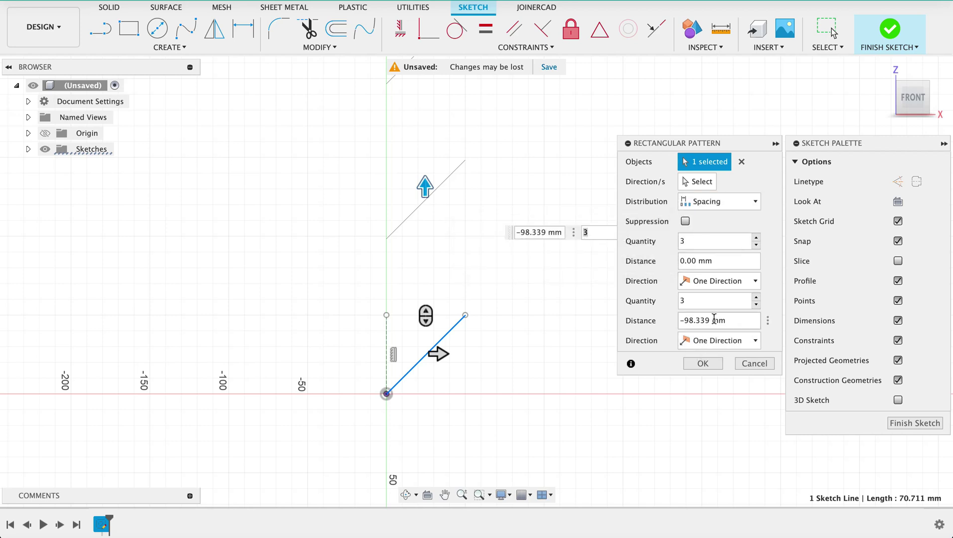
{"action": "left_click_drag", "start_coordinate": [713, 321], "coordinate": [670, 319]}
{"action": "type", "text": "-100"}
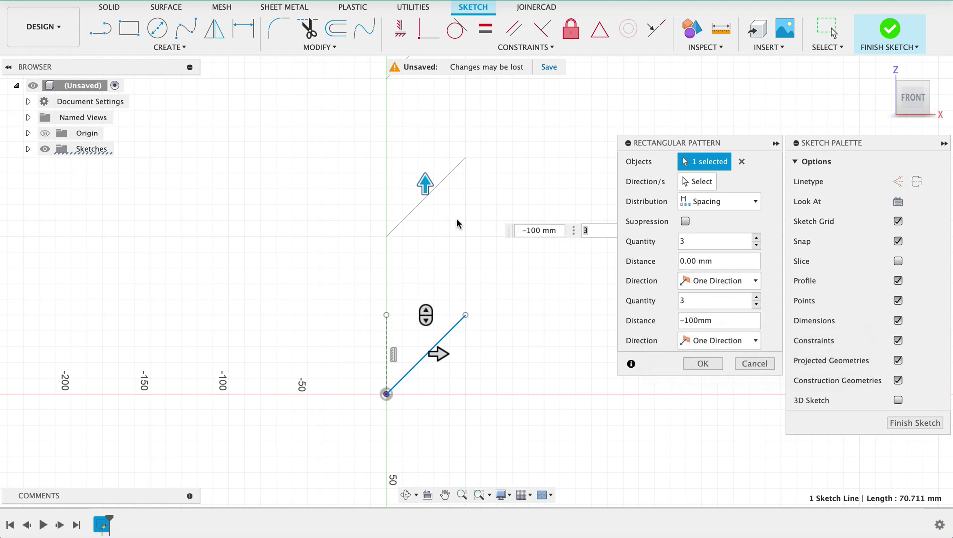
Step: Set the vertical quantity to 10, apply the rectangular pattern and finish the sketch
{"action": "scroll", "coordinate": [458, 219], "scroll_direction": "down", "scroll_amount": 3}
{"action": "middle_click_drag", "start_coordinate": [450, 243], "coordinate": [399, 337]}
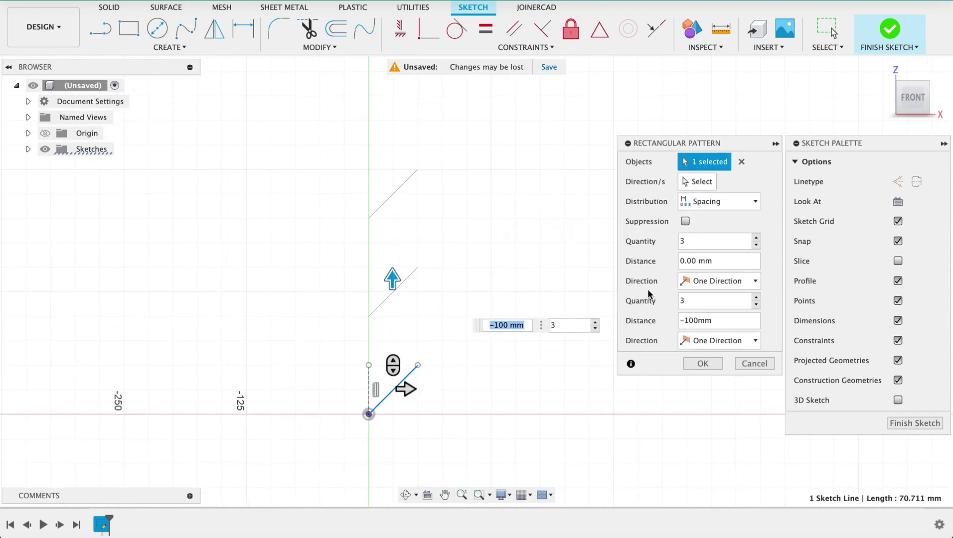
{"action": "scroll", "coordinate": [529, 254], "scroll_direction": "down", "scroll_amount": 1}
{"action": "left_click", "coordinate": [756, 298]}
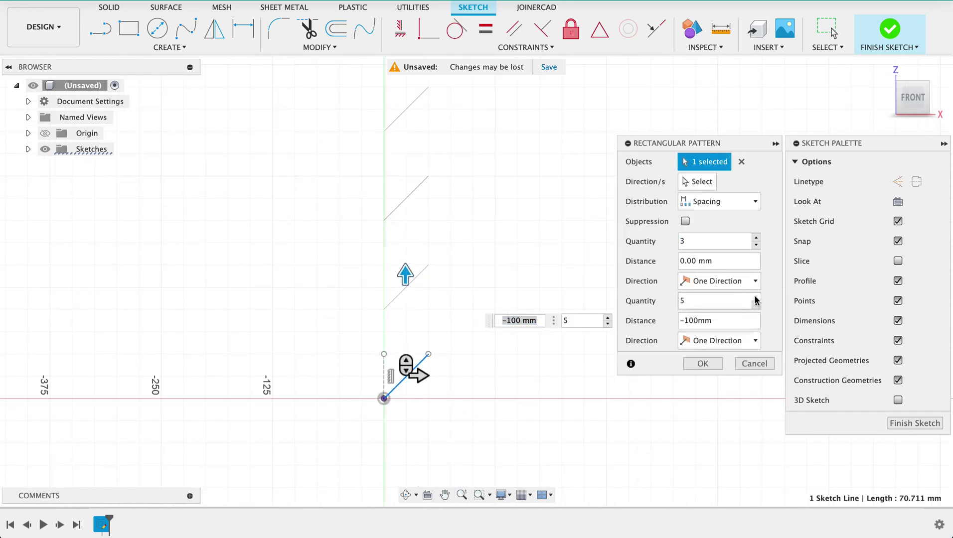
{"action": "scroll", "coordinate": [497, 215], "scroll_direction": "down", "scroll_amount": 3}
{"action": "middle_click_drag", "start_coordinate": [471, 211], "coordinate": [394, 327]}
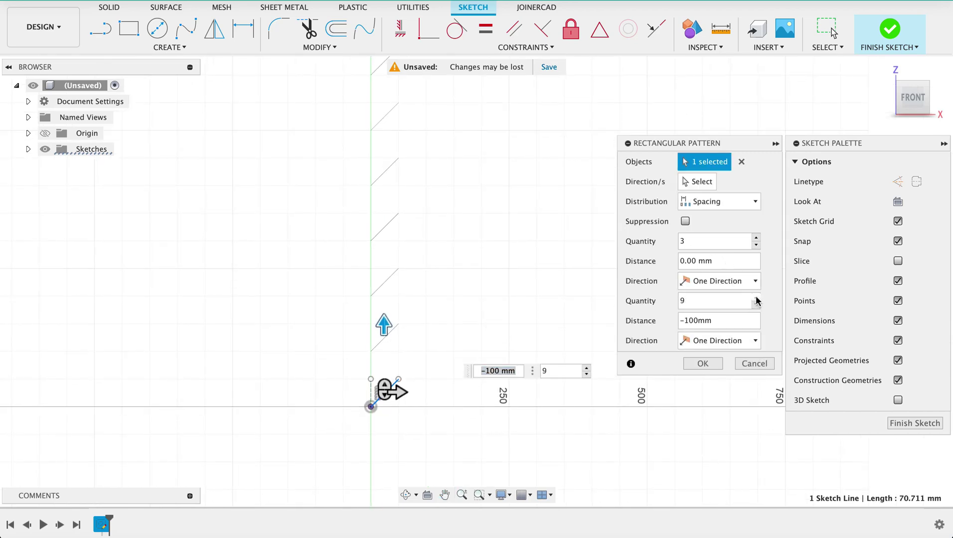
{"action": "scroll", "coordinate": [453, 239], "scroll_direction": "down", "scroll_amount": 3}
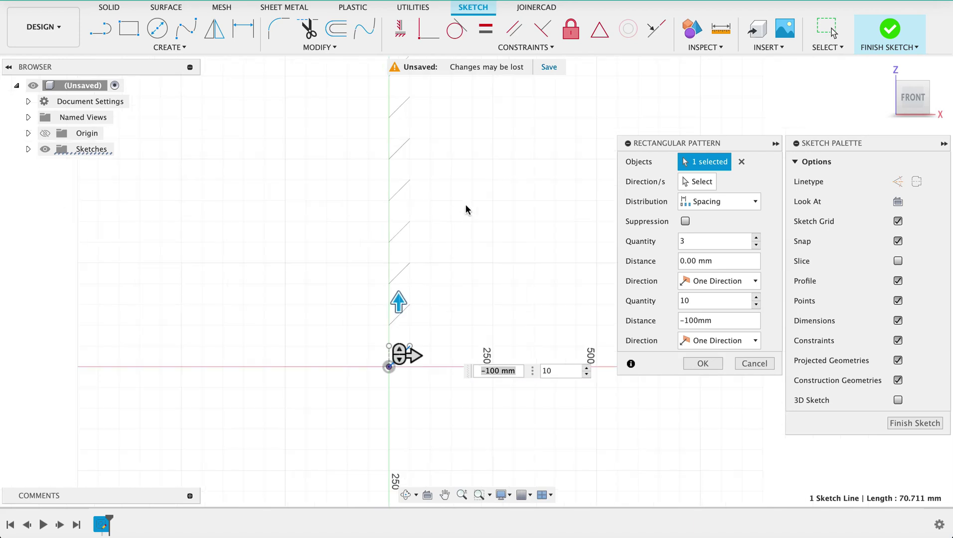
{"action": "mouse_move", "coordinate": [476, 174]}
{"action": "middle_mouse_down"}
{"action": "mouse_move", "coordinate": [406, 263]}
{"action": "mouse_move", "coordinate": [425, 270]}
{"action": "middle_mouse_up"}
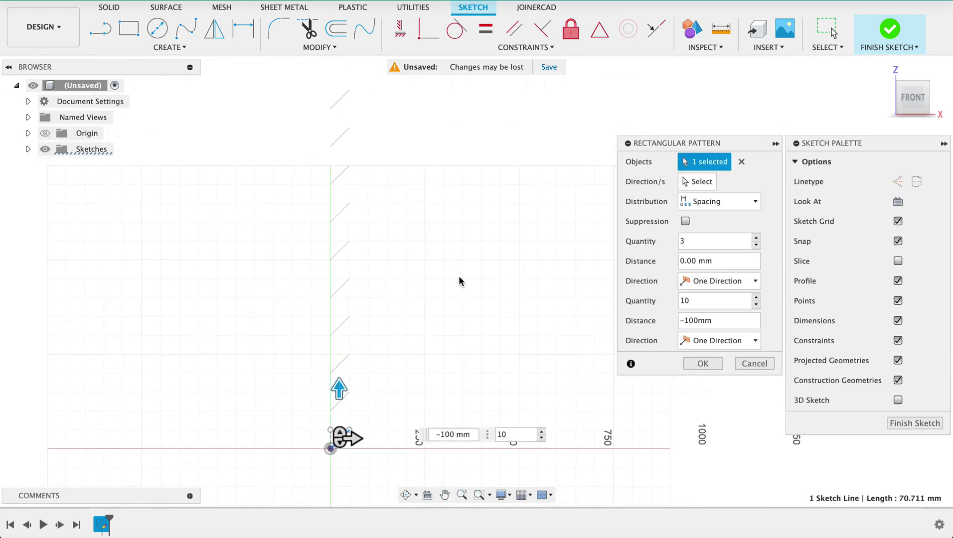
{"action": "left_click", "coordinate": [700, 364]}
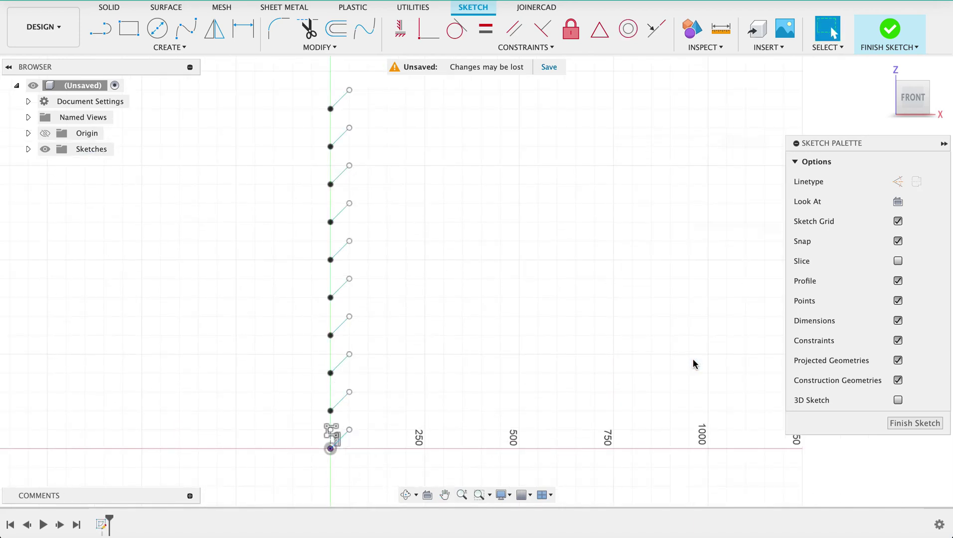
{"action": "left_click", "coordinate": [897, 427]}
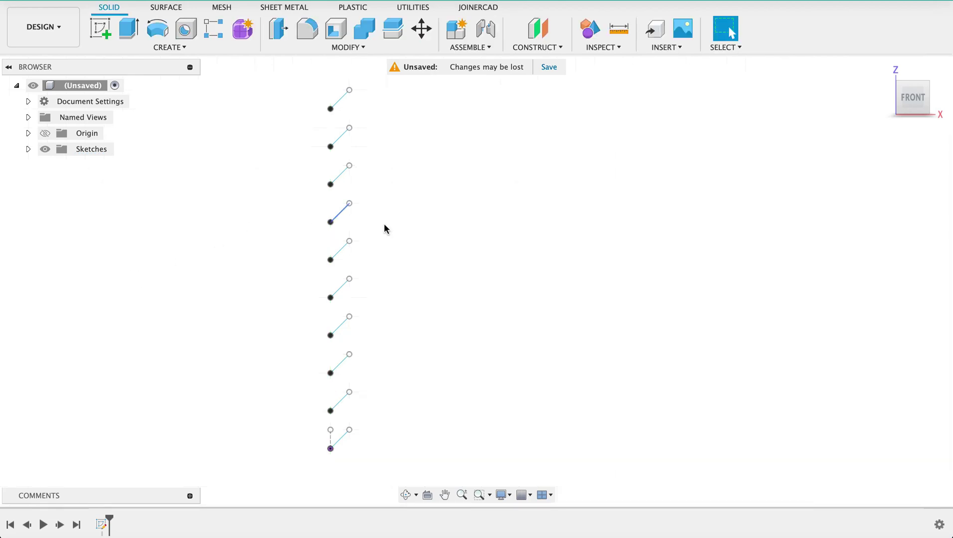
Step: Create a construction plane offset -10 mm from the XZ plane
{"action": "mouse_move", "coordinate": [496, 234]}
{"action": "middle_mouse_down", "text": "shift"}
{"action": "mouse_move", "coordinate": [550, 230]}
{"action": "mouse_move", "coordinate": [486, 239]}
{"action": "middle_mouse_up", "text": "shift"}
{"action": "left_click", "coordinate": [521, 49]}
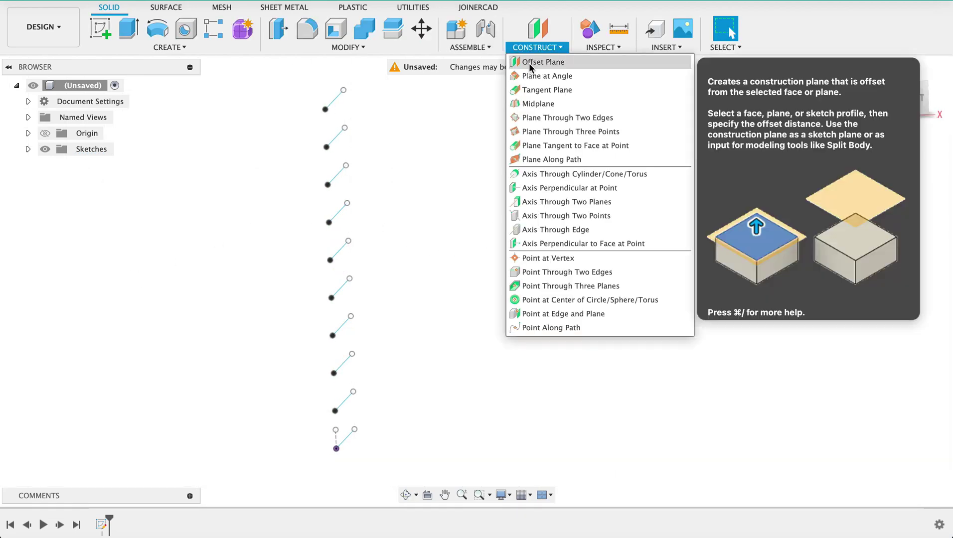
{"action": "left_click", "coordinate": [531, 62]}
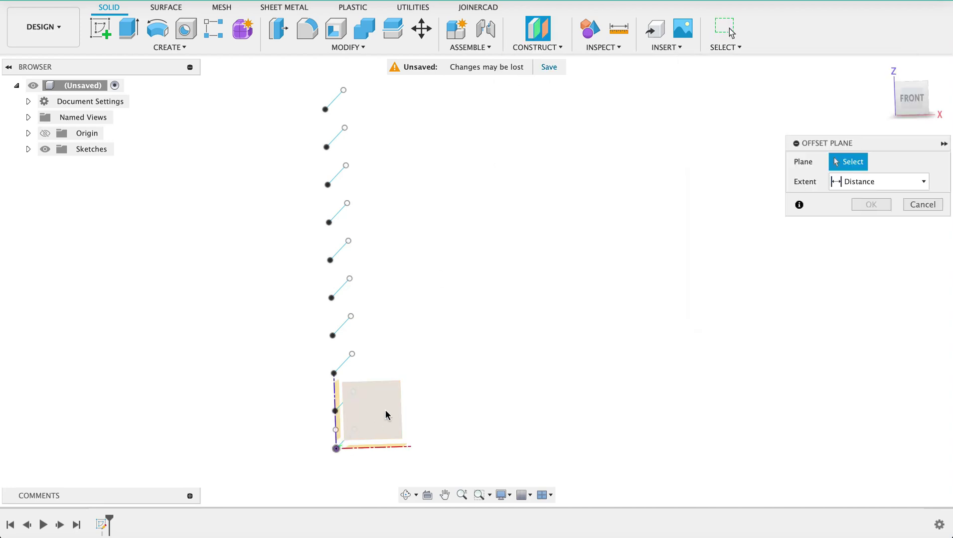
{"action": "left_click", "coordinate": [388, 415]}
{"action": "middle_click_drag", "start_coordinate": [479, 375], "coordinate": [584, 374], "text": "shift"}
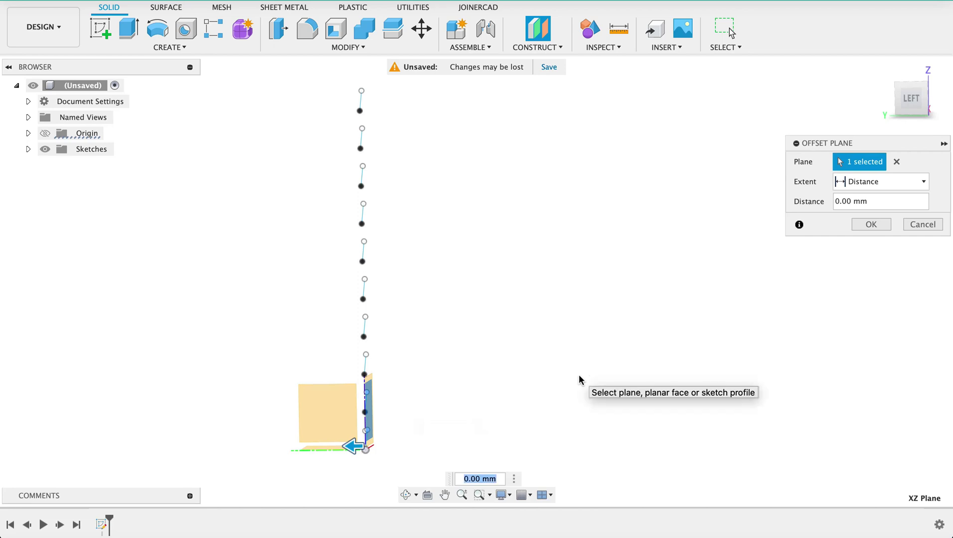
{"action": "type", "text": "-10"}
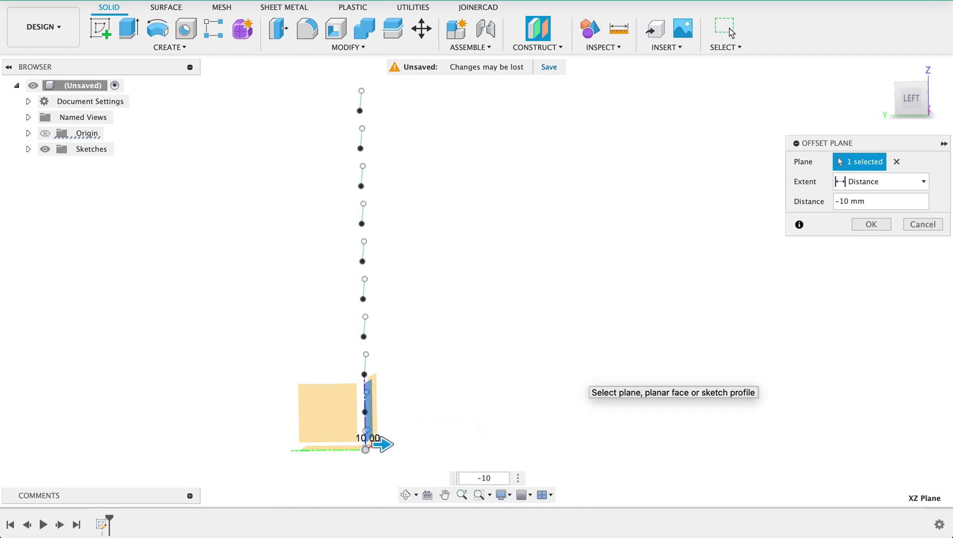
{"action": "scroll", "coordinate": [363, 432], "scroll_direction": "up", "scroll_amount": 5}
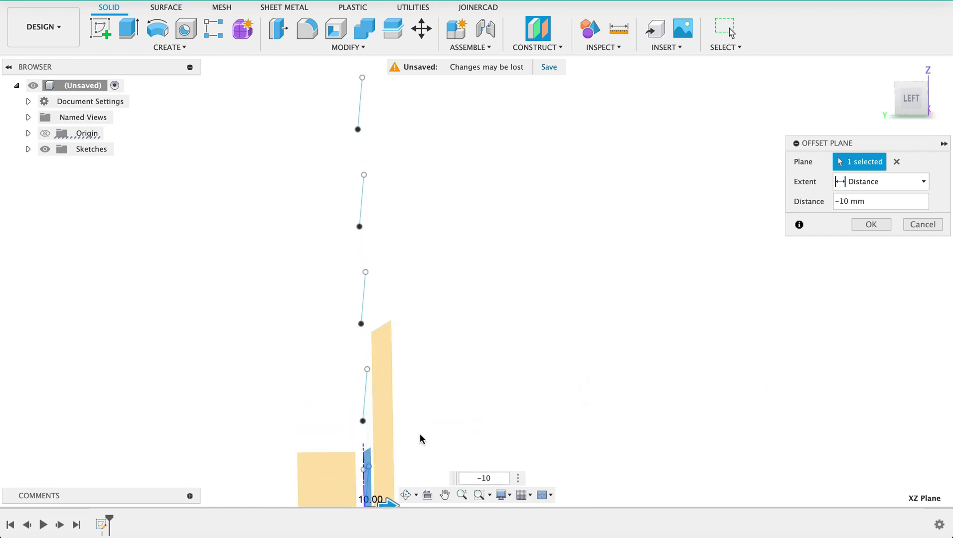
{"action": "left_click", "coordinate": [871, 224]}
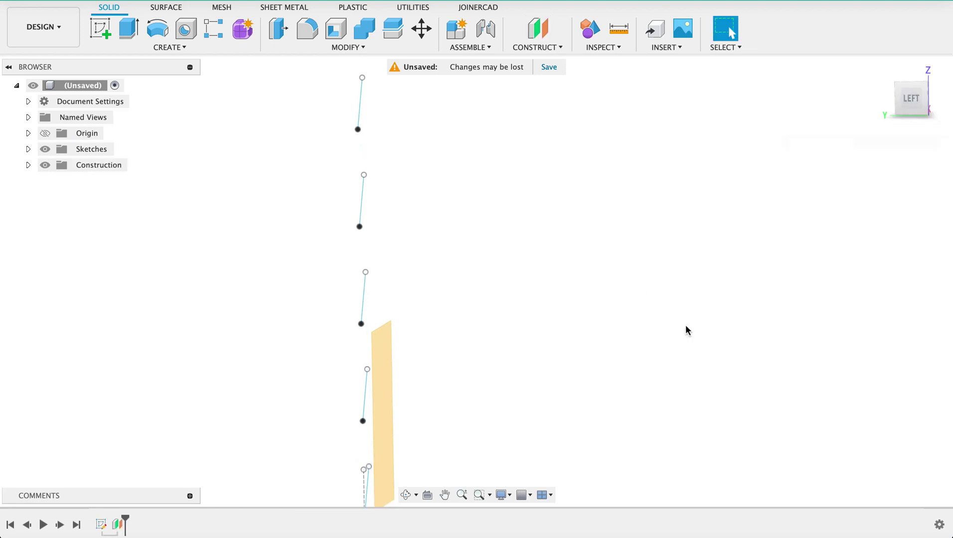
{"action": "middle_click_drag", "start_coordinate": [686, 326], "coordinate": [654, 327], "text": "shift"}
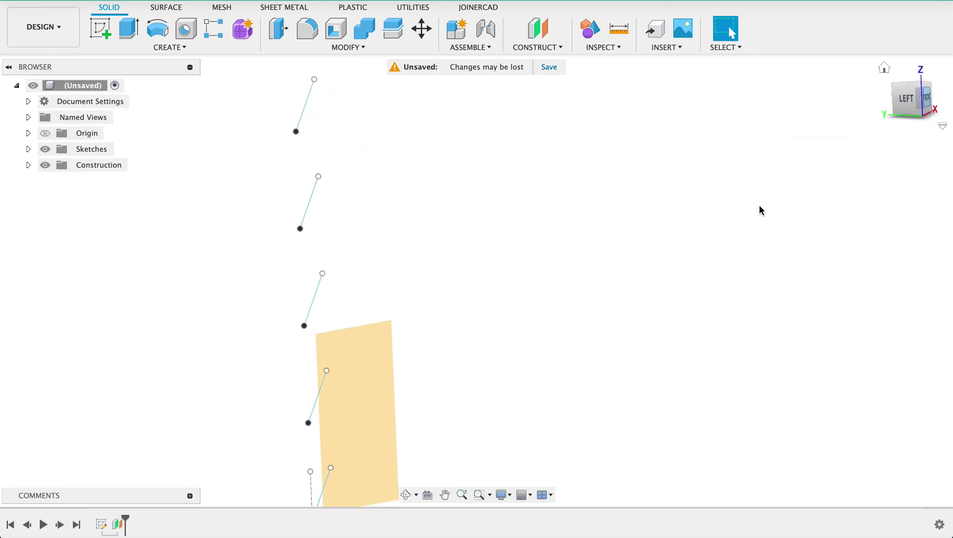
{"action": "scroll", "coordinate": [688, 352], "scroll_direction": "down", "scroll_amount": 3}
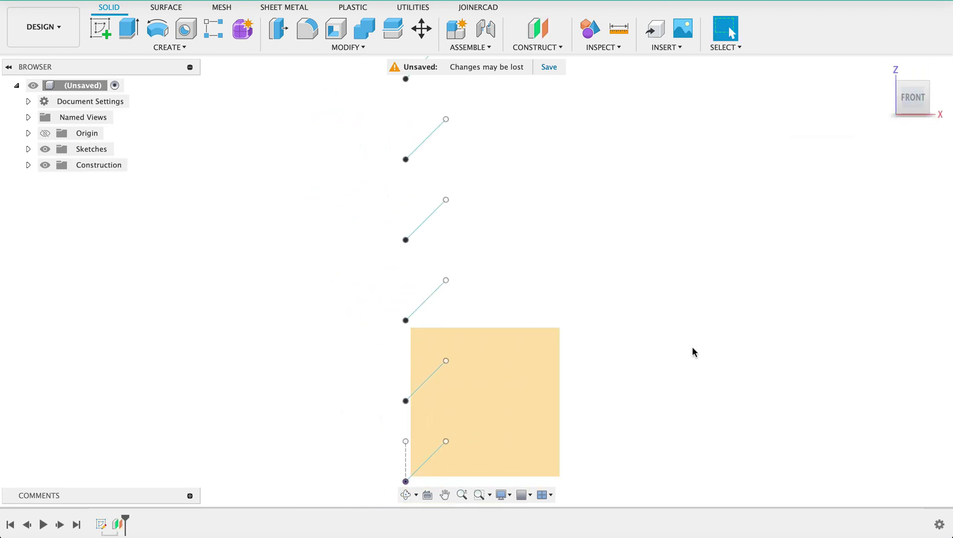
Step: Sketch on the offset plane a line about 70.7 mm long from the lowest diagonal's upper end to the next diagonal's lower end
{"action": "left_click", "coordinate": [105, 30]}
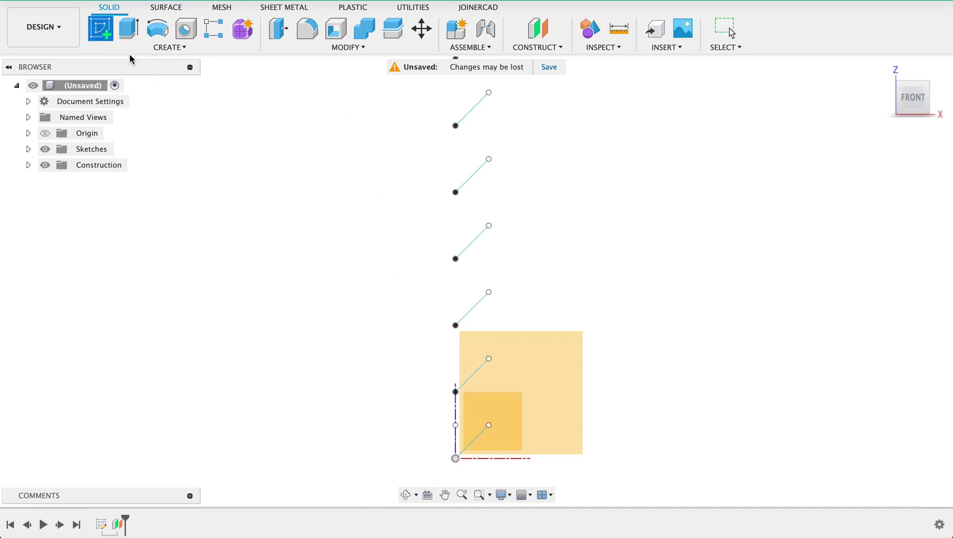
{"action": "left_click", "coordinate": [535, 352]}
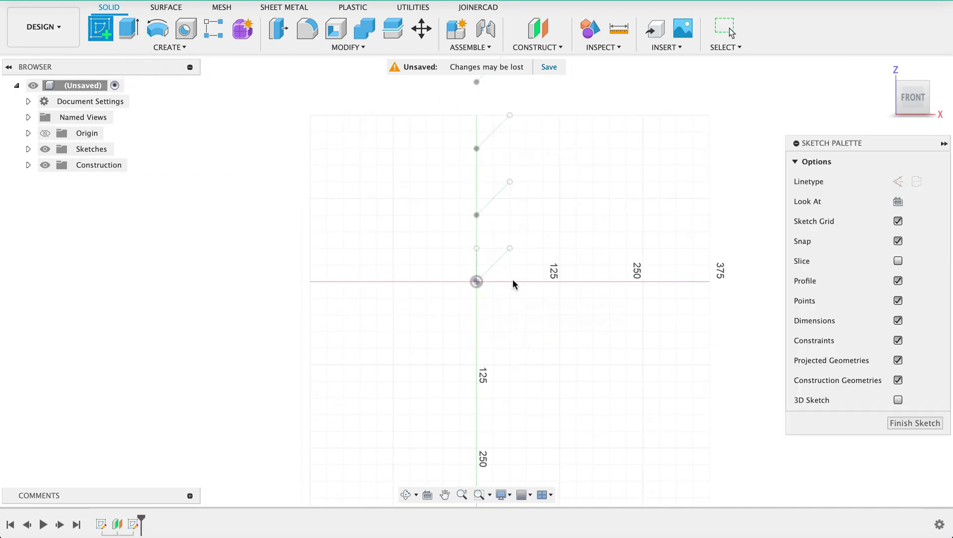
{"action": "key", "text": "l"}
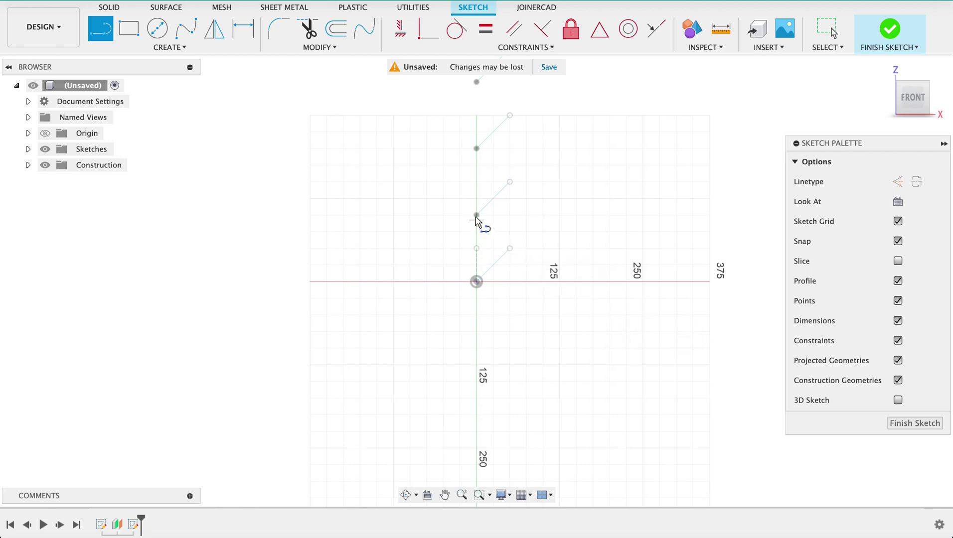
{"action": "double_click", "coordinate": [510, 248]}
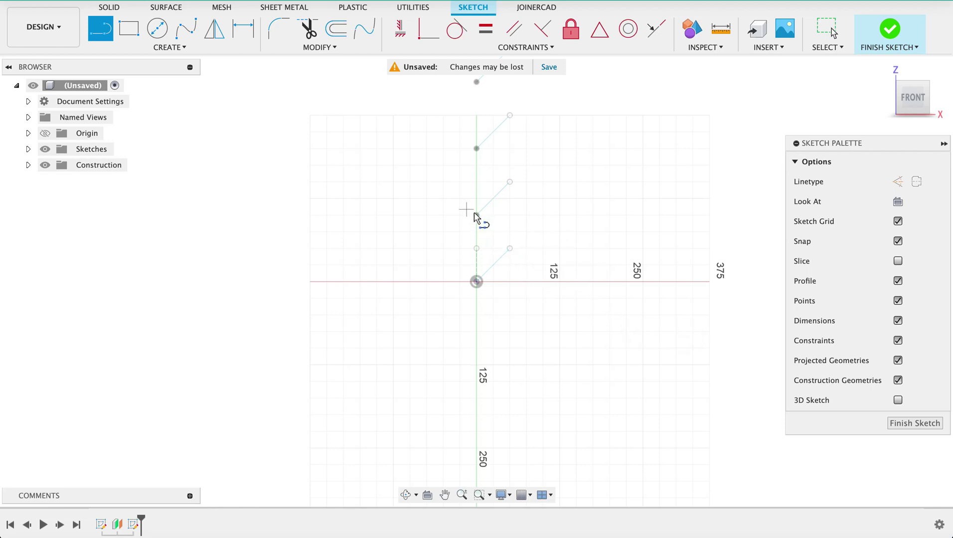
{"action": "left_click", "coordinate": [509, 248]}
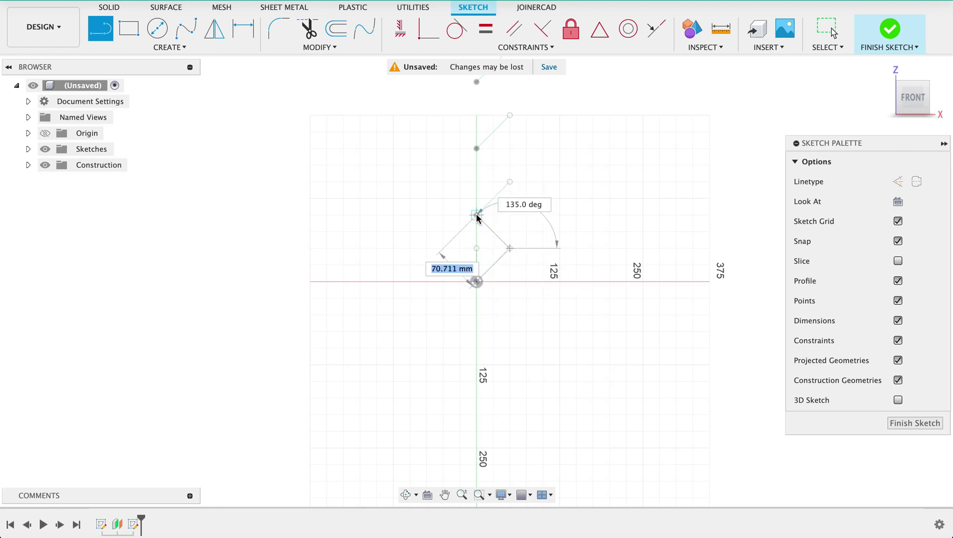
{"action": "left_click", "coordinate": [476, 215]}
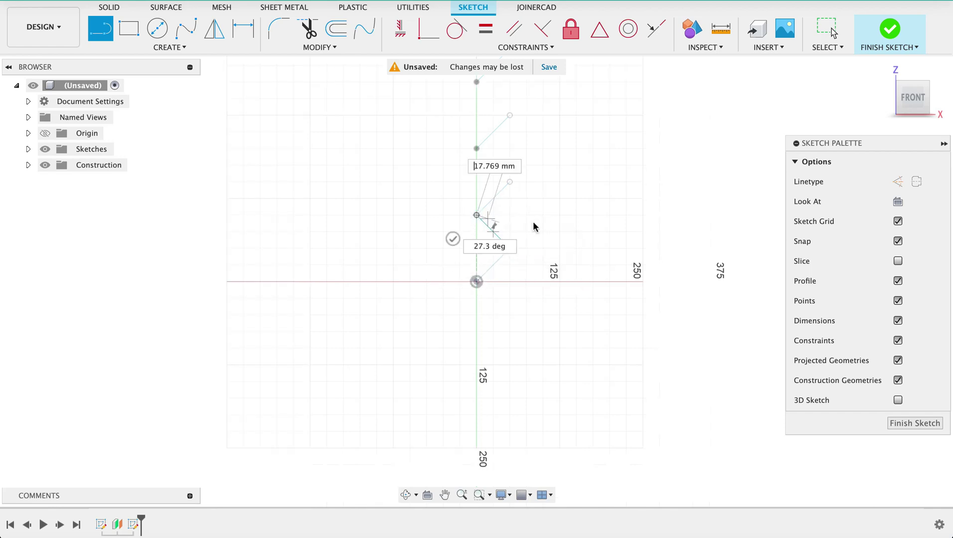
{"action": "key", "text": "Escape"}
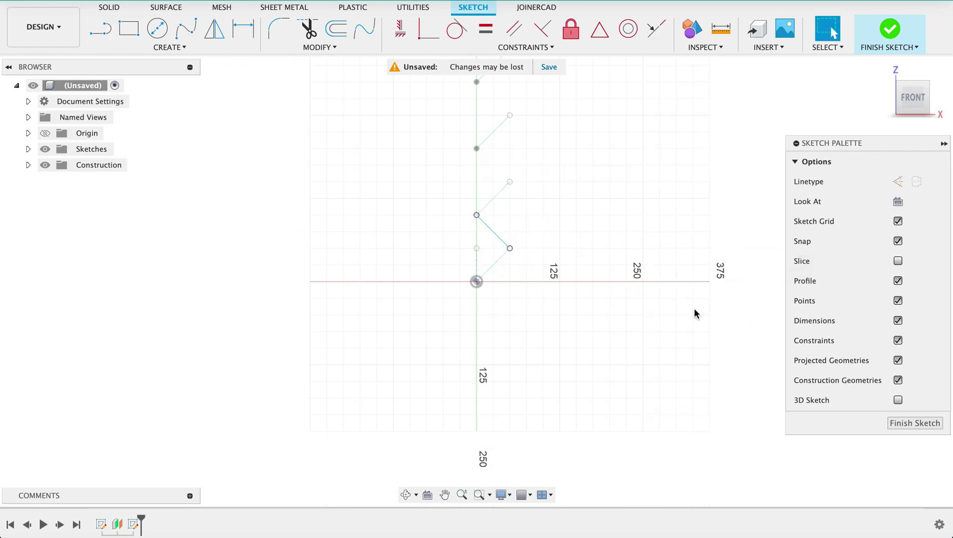
Step: Set up a rectangular pattern of the new diagonal line, using Spacing distribution and a vertical distance of -100 mm
{"action": "left_click", "coordinate": [172, 47]}
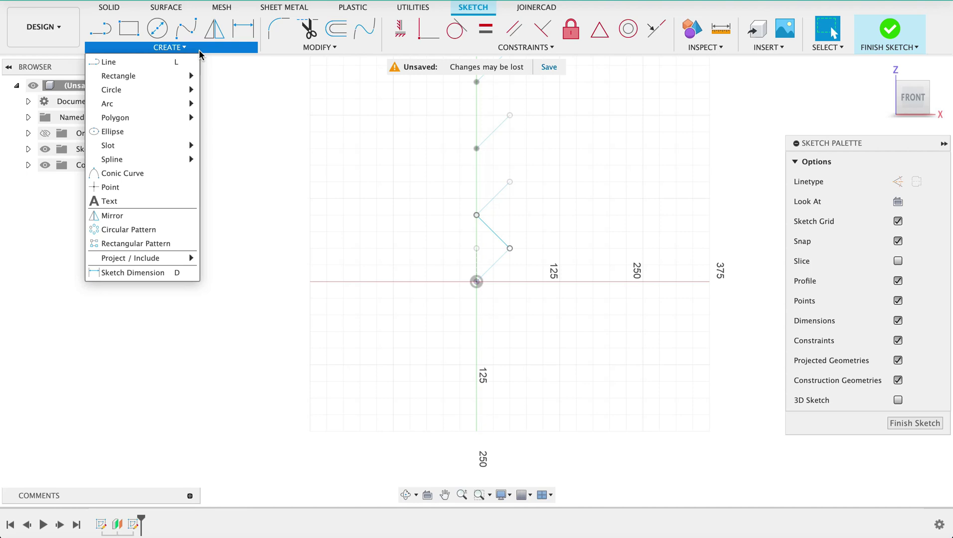
{"action": "left_click", "coordinate": [157, 244]}
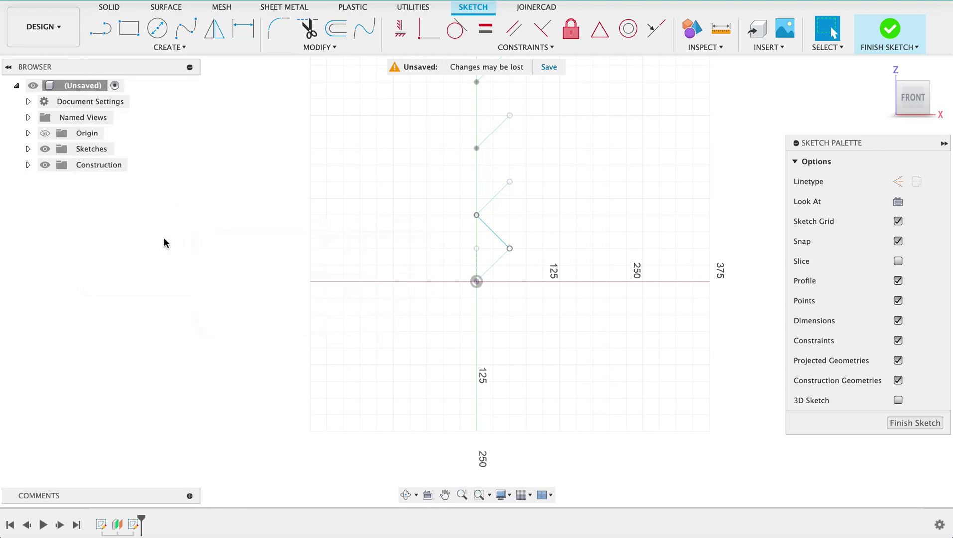
{"action": "left_click", "coordinate": [490, 225]}
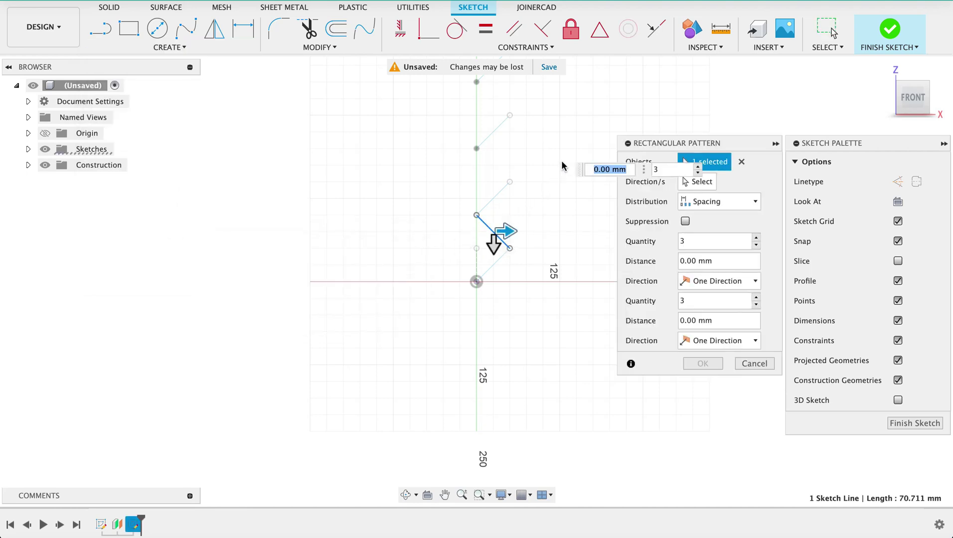
{"action": "middle_click_drag", "start_coordinate": [565, 157], "coordinate": [517, 243]}
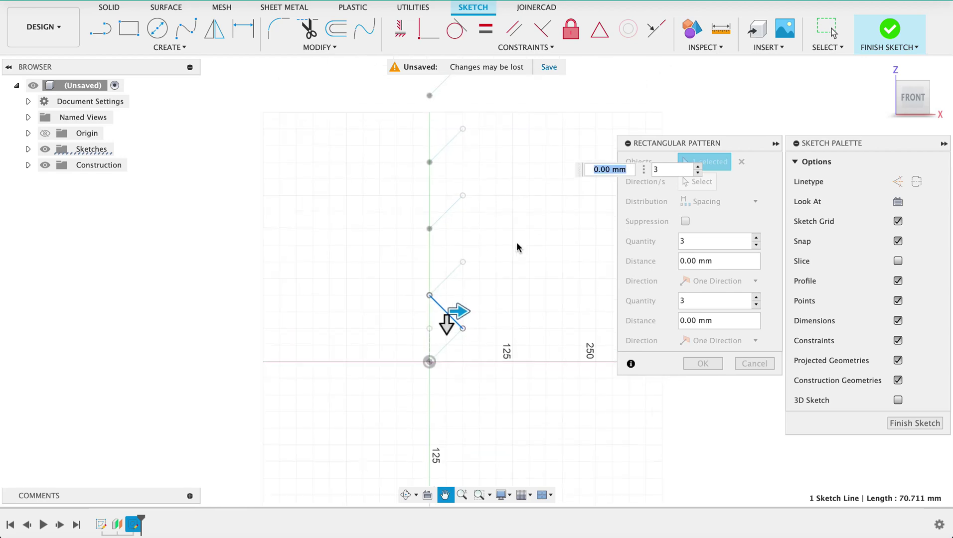
{"action": "left_click", "coordinate": [681, 320]}
{"action": "type", "text": "-10"}
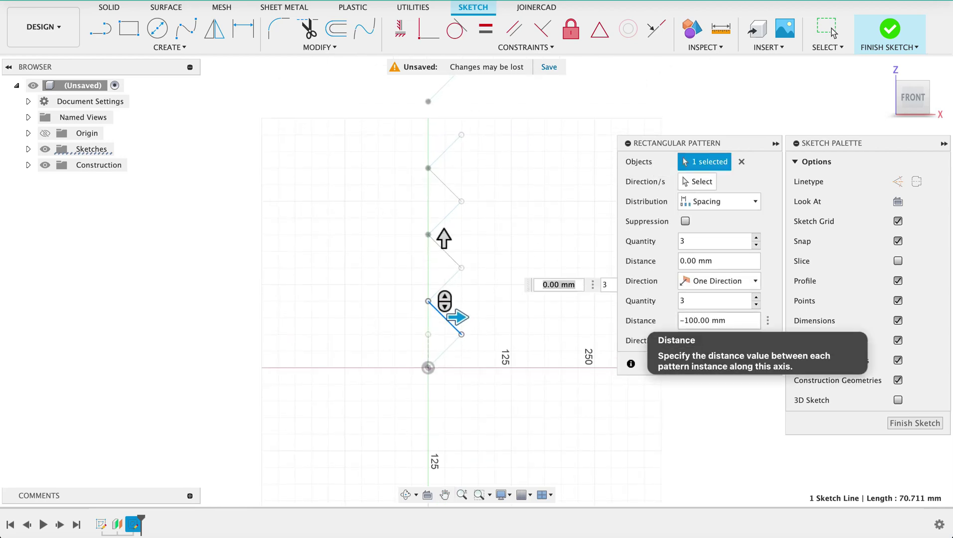
Step: Set the vertical quantity to 9, apply the rectangular pattern and finish the sketch
{"action": "left_click", "coordinate": [756, 298]}
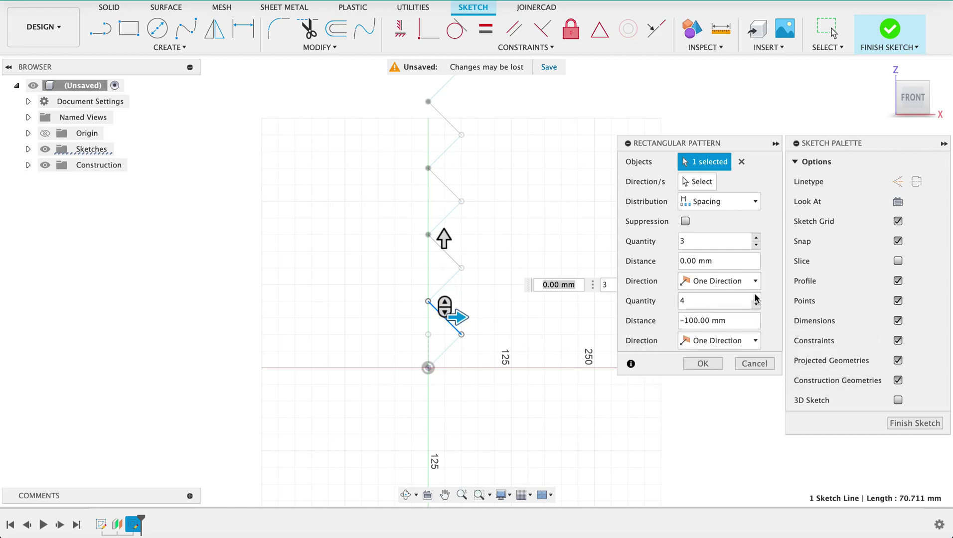
{"action": "scroll", "coordinate": [568, 200], "scroll_direction": "down", "scroll_amount": 3}
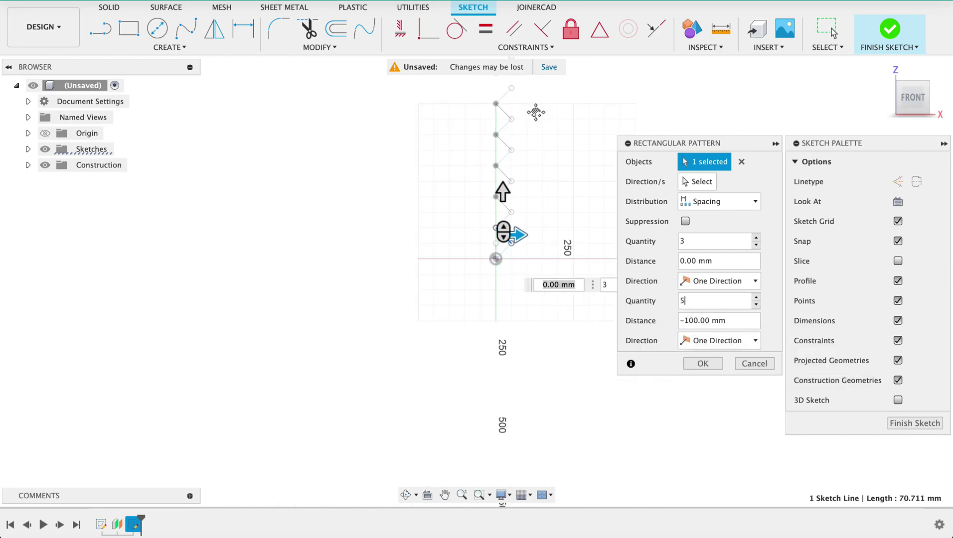
{"action": "middle_click_drag", "start_coordinate": [537, 112], "coordinate": [483, 290]}
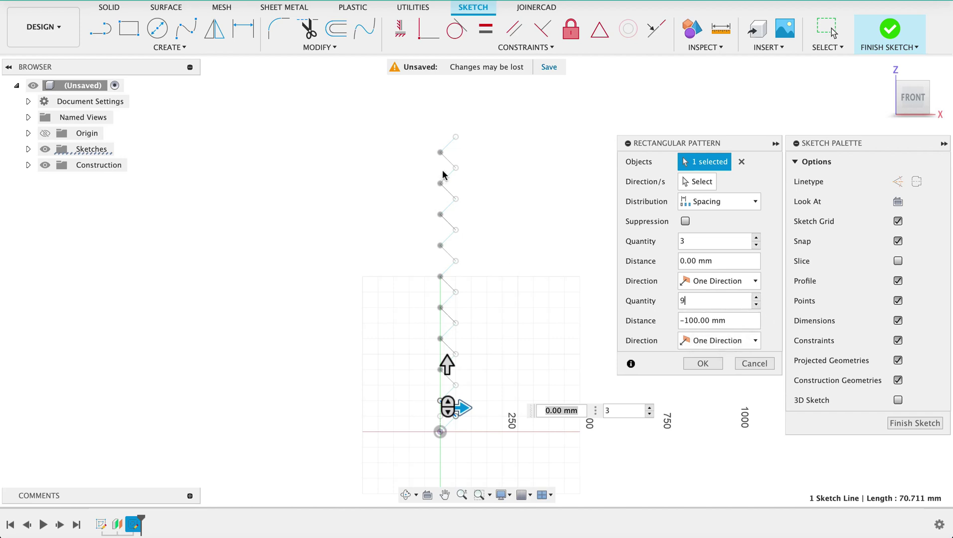
{"action": "left_click", "coordinate": [703, 364]}
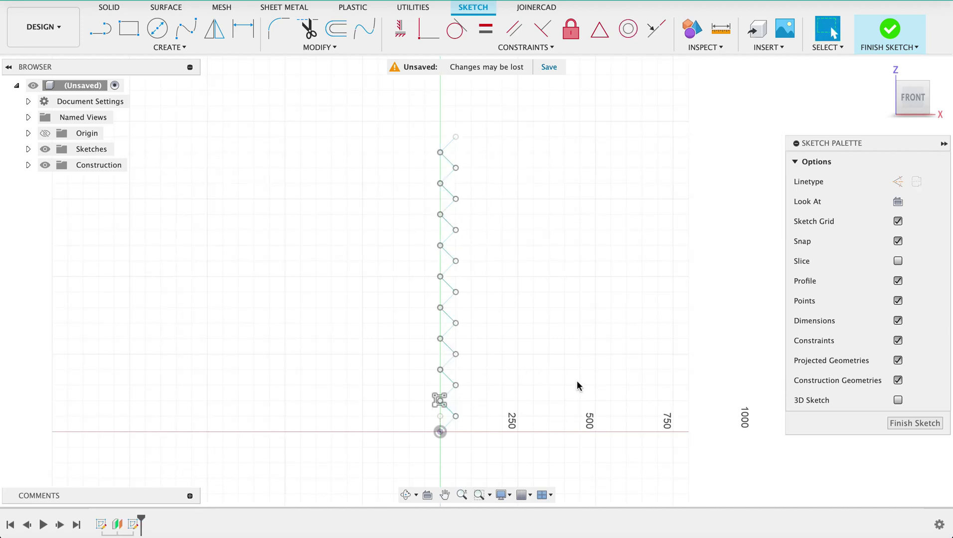
{"action": "left_click", "coordinate": [910, 427]}
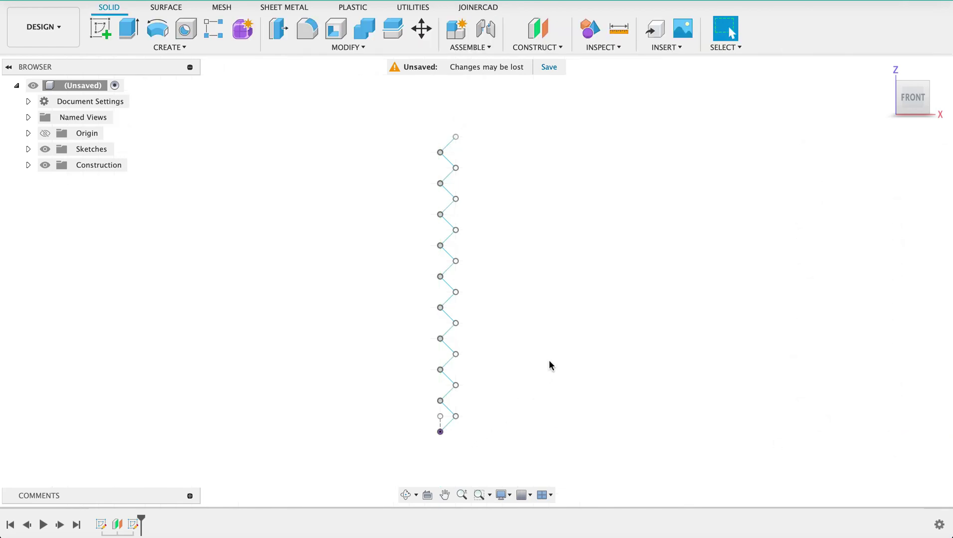
Step: Start a sketch on the YZ plane and enable 3D Sketch, with the view angled to show both sets of diagonals
{"action": "middle_click_drag", "start_coordinate": [549, 359], "coordinate": [631, 357], "text": "shift"}
{"action": "scroll", "coordinate": [454, 414], "scroll_direction": "up", "scroll_amount": 5}
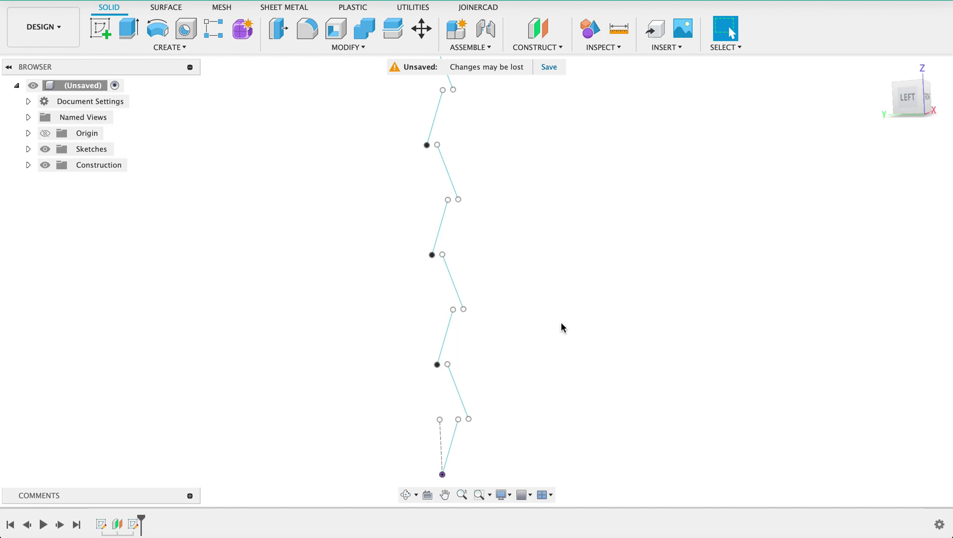
{"action": "scroll", "coordinate": [561, 322], "scroll_direction": "down", "scroll_amount": 3}
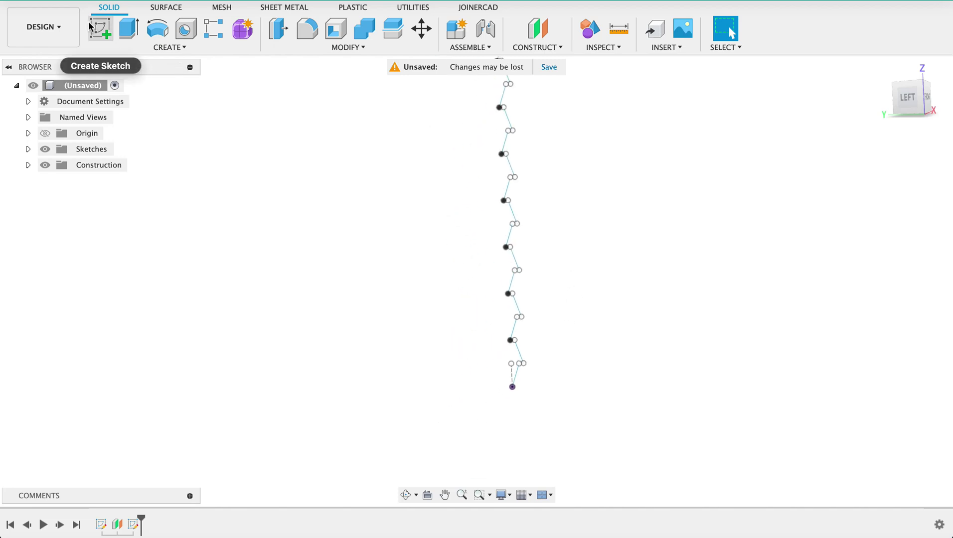
{"action": "left_click", "coordinate": [99, 28]}
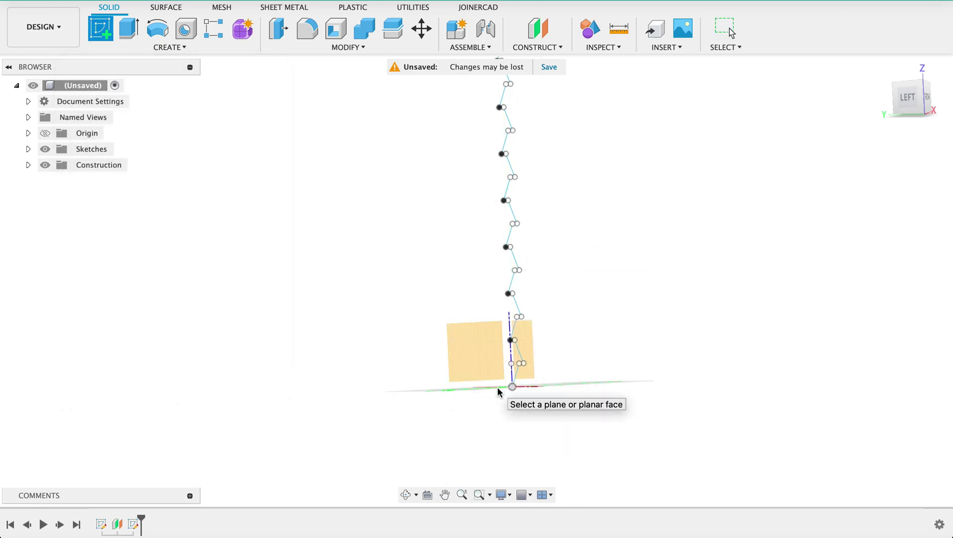
{"action": "left_click", "coordinate": [485, 369]}
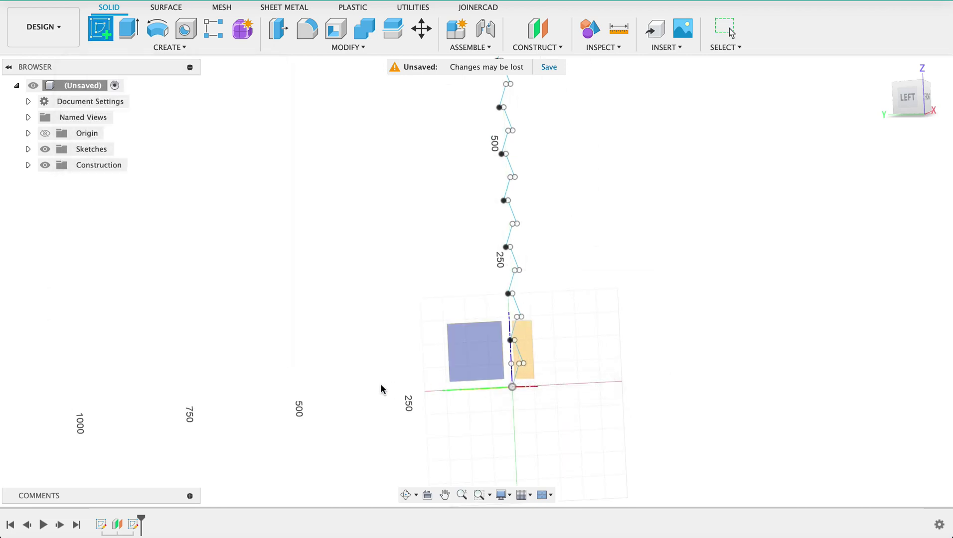
{"action": "left_click", "coordinate": [483, 354]}
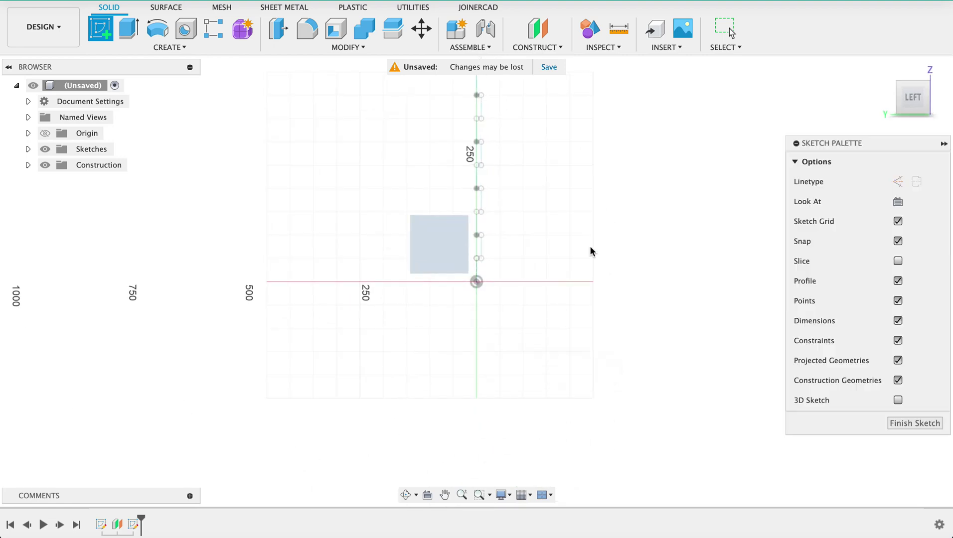
{"action": "scroll", "coordinate": [619, 207], "scroll_direction": "up", "scroll_amount": 5}
{"action": "scroll", "coordinate": [618, 275], "scroll_direction": "right", "scroll_amount": 2, "text": "shift"}
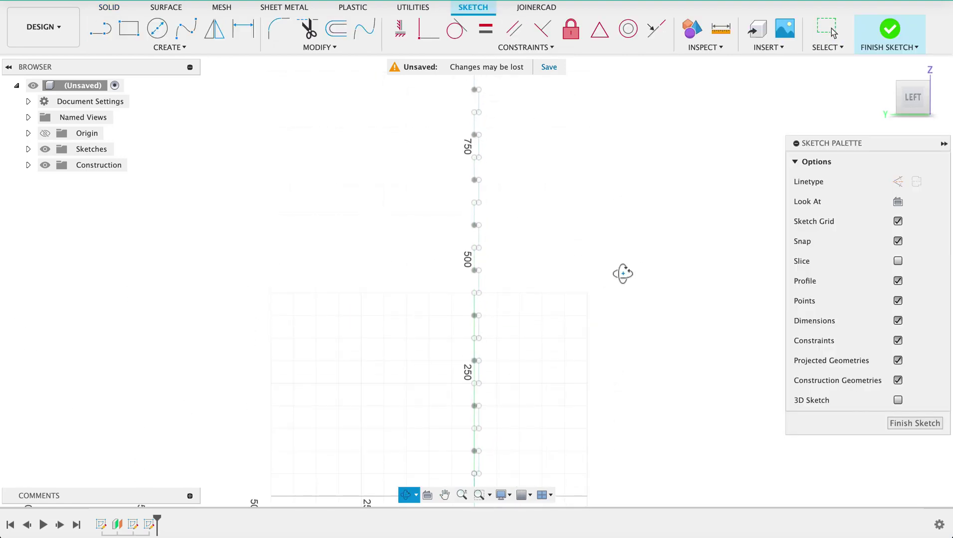
{"action": "scroll", "coordinate": [587, 355], "scroll_direction": "up", "scroll_amount": 3}
{"action": "middle_click_drag", "start_coordinate": [583, 275], "coordinate": [591, 159]}
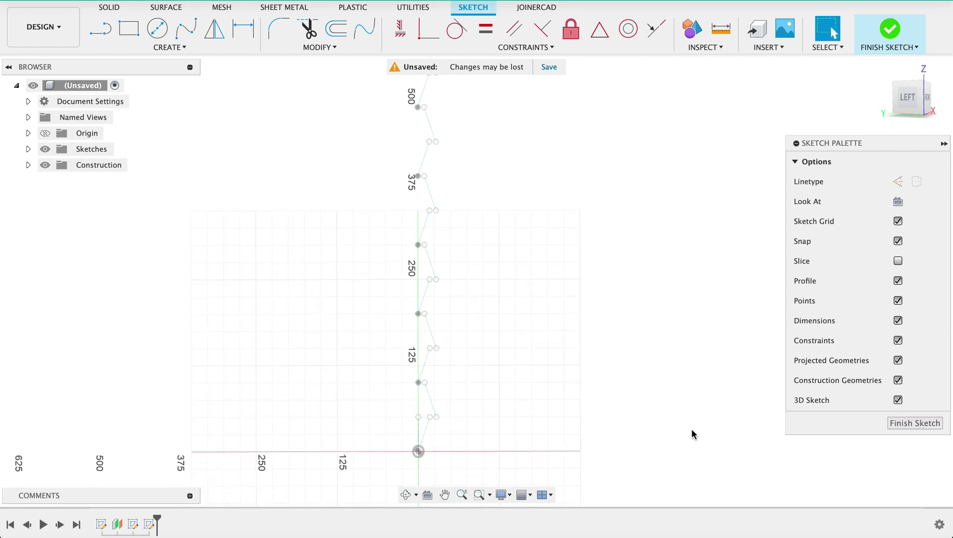
Step: Draw a 10 mm line connecting the front and rear diagonal ends at the 50 mm level
{"action": "scroll", "coordinate": [463, 418], "scroll_direction": "up", "scroll_amount": 5}
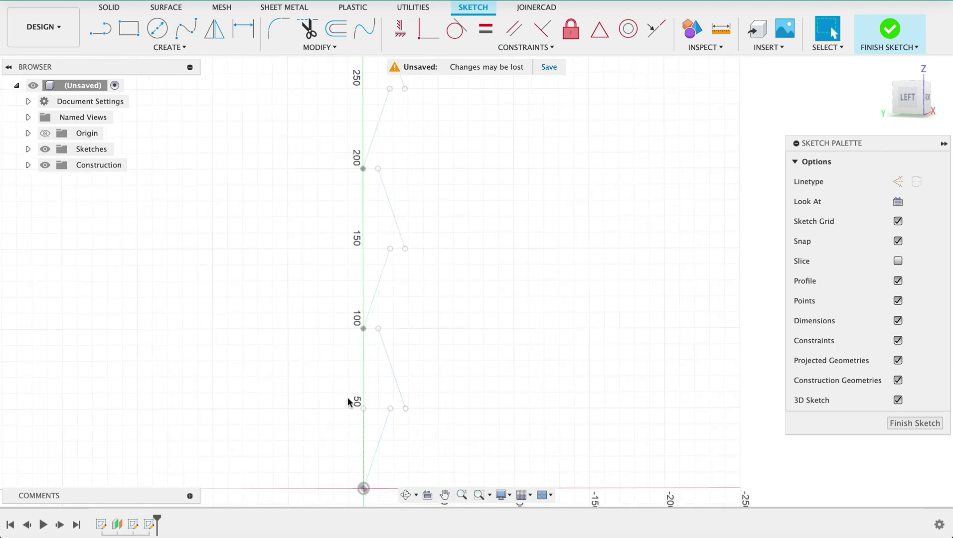
{"action": "key", "text": "l"}
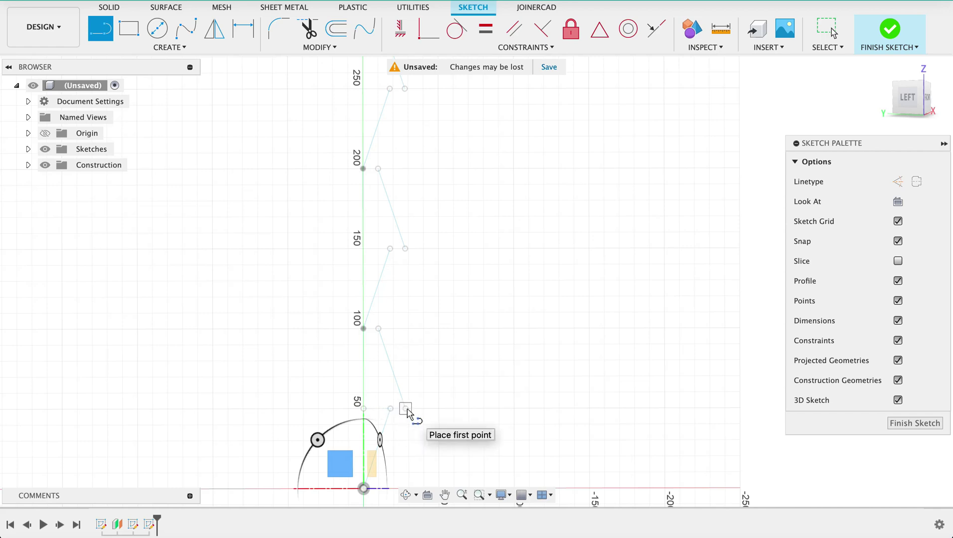
{"action": "left_click", "coordinate": [406, 410]}
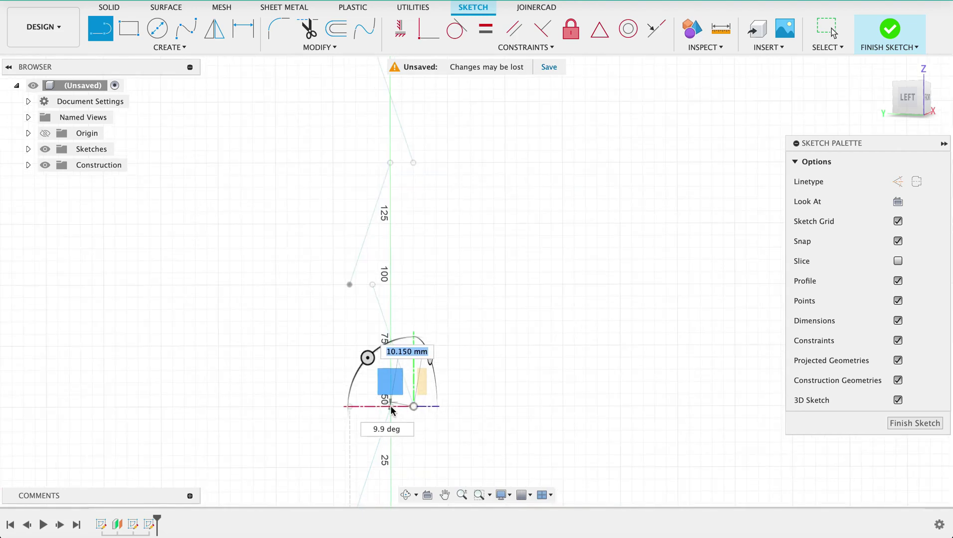
{"action": "scroll", "coordinate": [391, 409], "scroll_direction": "up", "scroll_amount": 6}
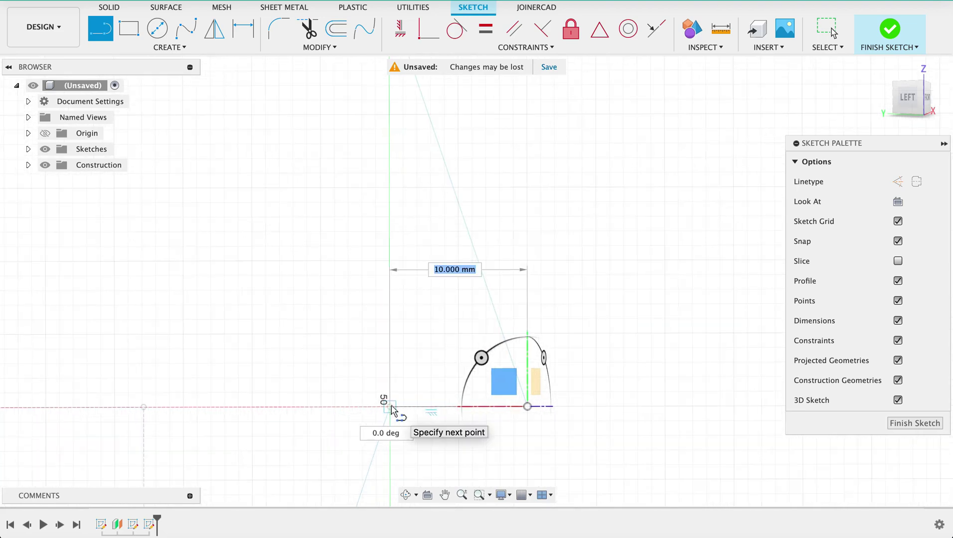
{"action": "left_click", "coordinate": [391, 409]}
{"action": "scroll", "coordinate": [391, 409], "scroll_direction": "down", "scroll_amount": 6}
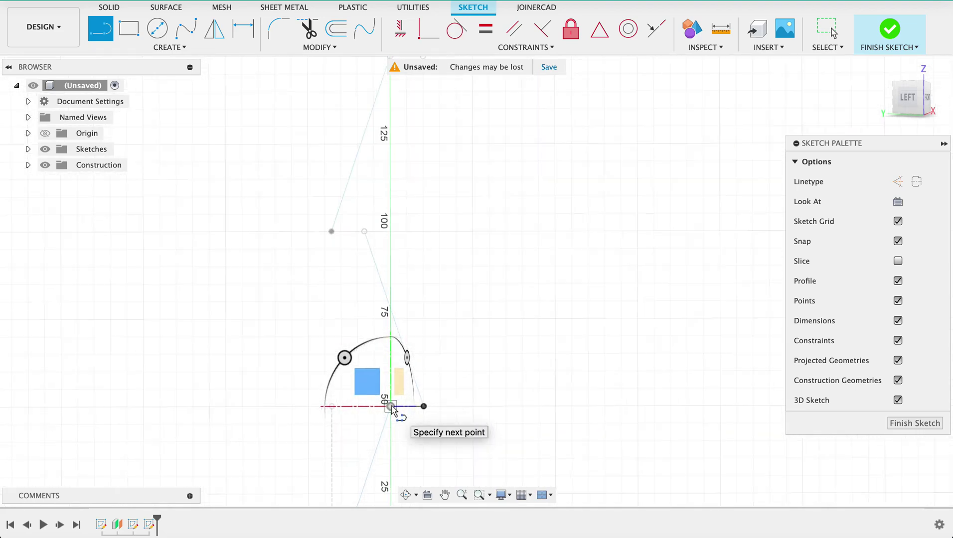
{"action": "key", "text": "Escape"}
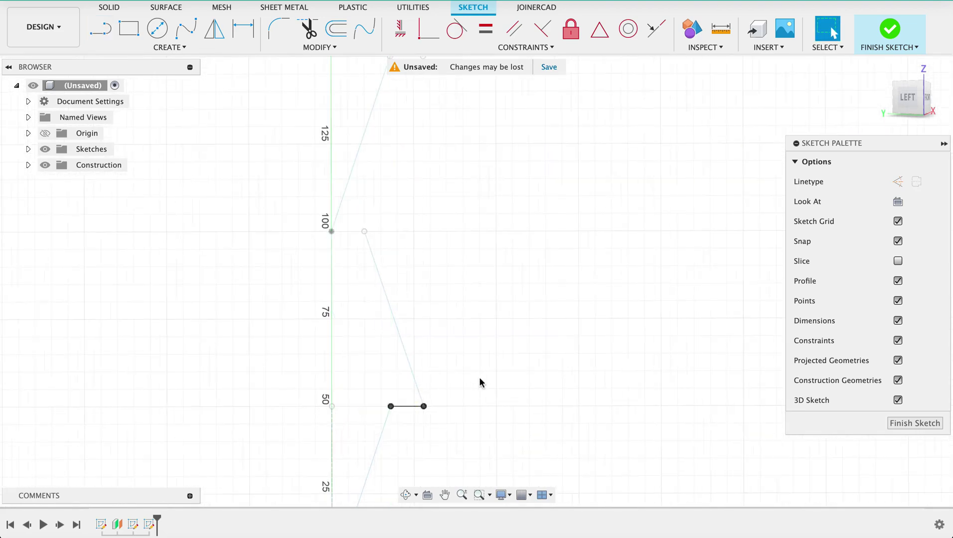
Step: Draw a connecting line between the front and rear diagonal ends at the 100 mm level
{"action": "key", "text": "l"}
{"action": "left_click_drag", "start_coordinate": [365, 233], "coordinate": [353, 230]}
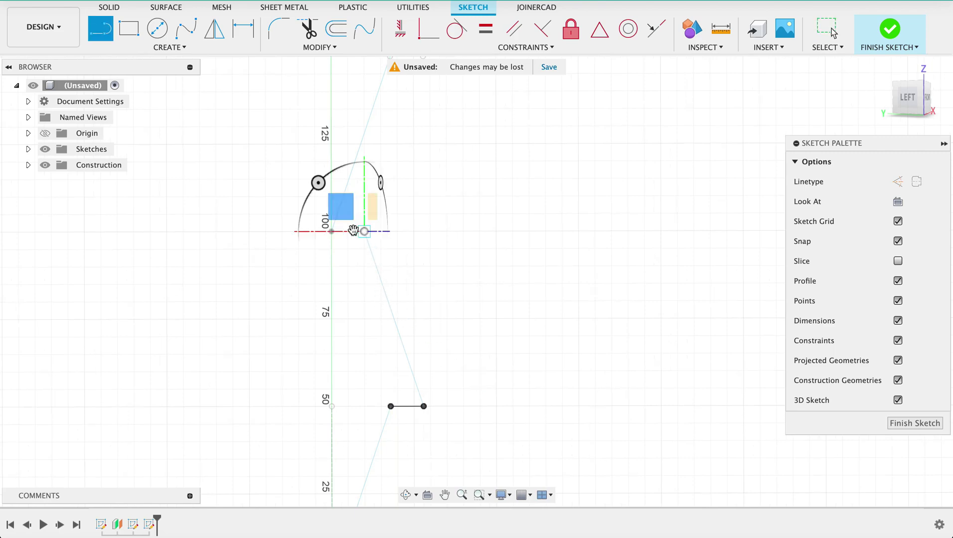
{"action": "scroll", "coordinate": [332, 231], "scroll_direction": "up", "scroll_amount": 5}
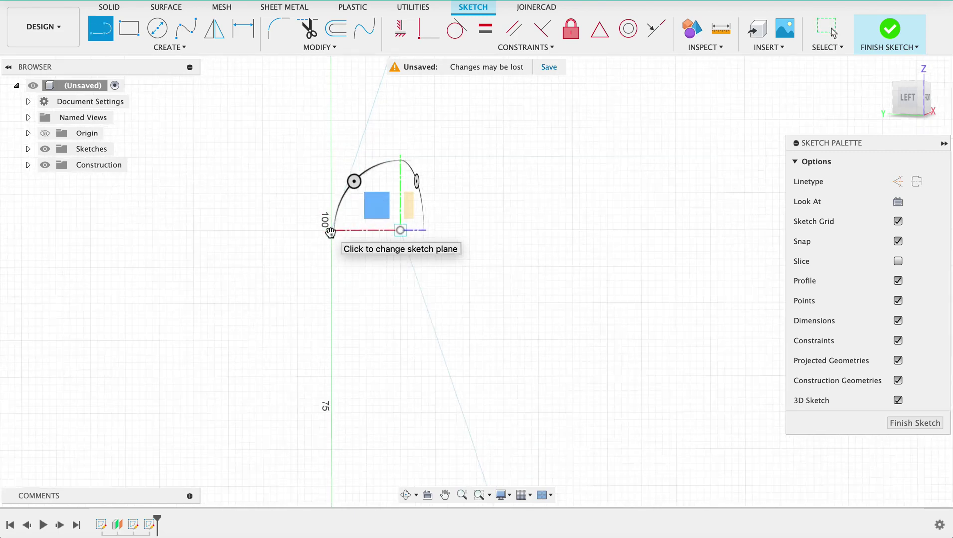
{"action": "left_click", "coordinate": [333, 228]}
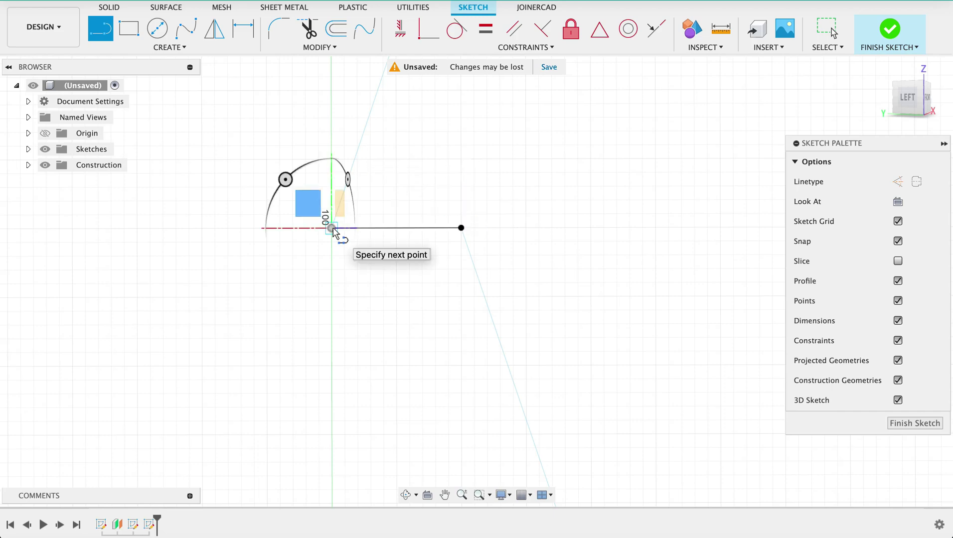
{"action": "scroll", "coordinate": [333, 229], "scroll_direction": "down", "scroll_amount": 5}
{"action": "scroll", "coordinate": [333, 228], "scroll_direction": "down", "scroll_amount": 2}
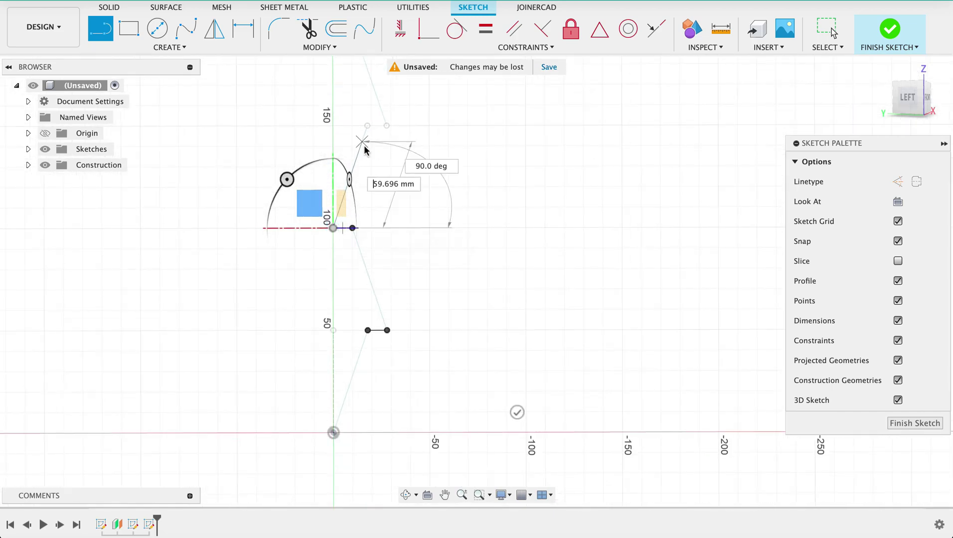
{"action": "key", "text": "Escape"}
Step: Draw a connecting line between the front and rear diagonal ends at the 150 mm level
{"action": "middle_click_drag", "start_coordinate": [364, 179], "coordinate": [314, 327]}
{"action": "key", "text": "l"}
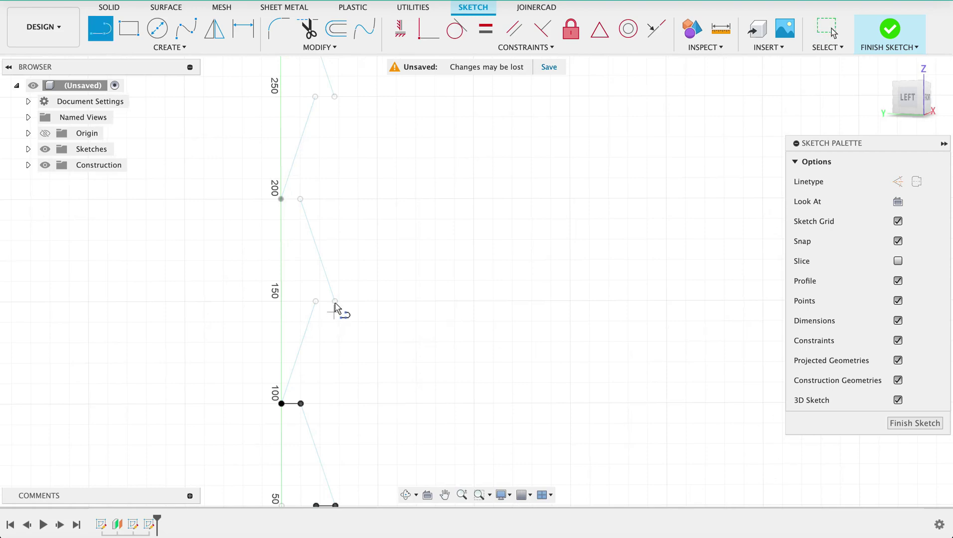
{"action": "left_click", "coordinate": [335, 302]}
{"action": "scroll", "coordinate": [316, 302], "scroll_direction": "up", "scroll_amount": 5}
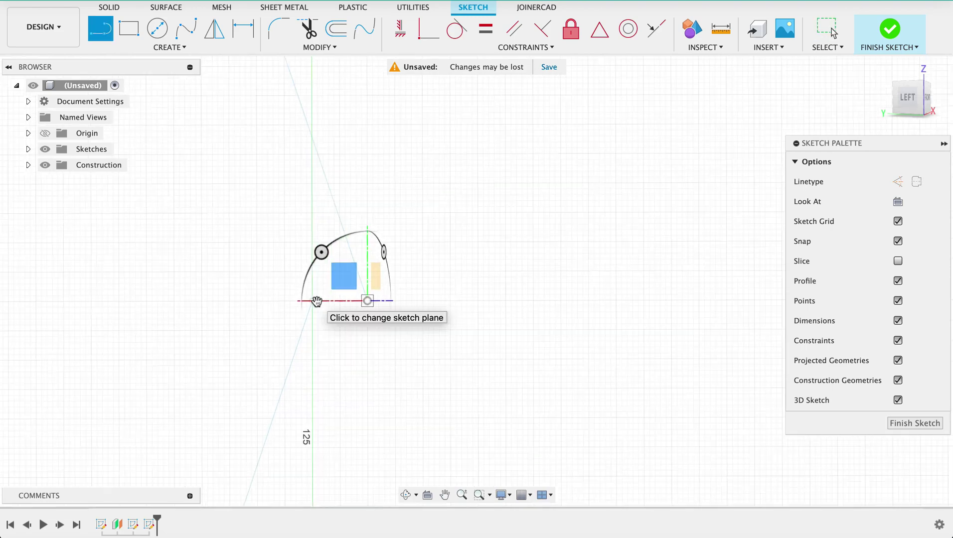
{"action": "left_click", "coordinate": [314, 303]}
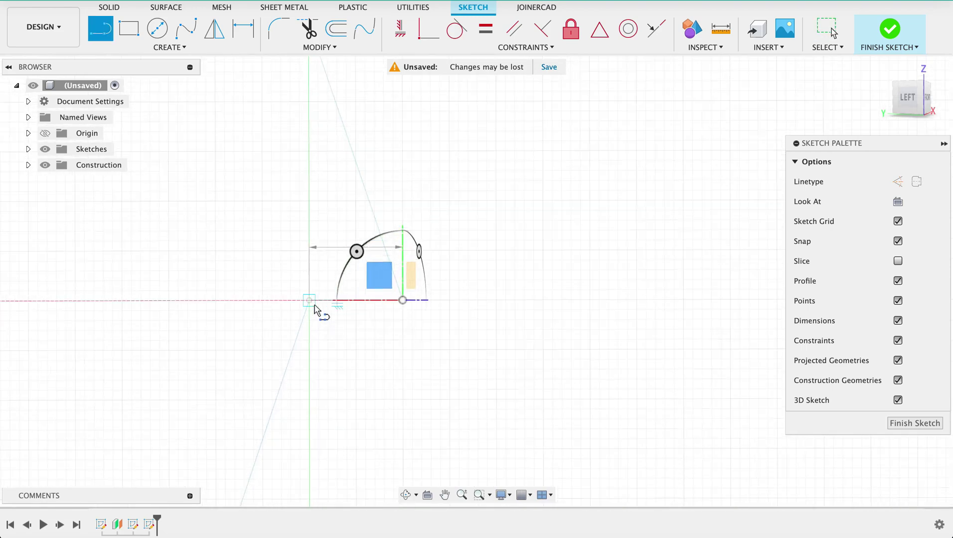
{"action": "scroll", "coordinate": [315, 307], "scroll_direction": "down", "scroll_amount": 5}
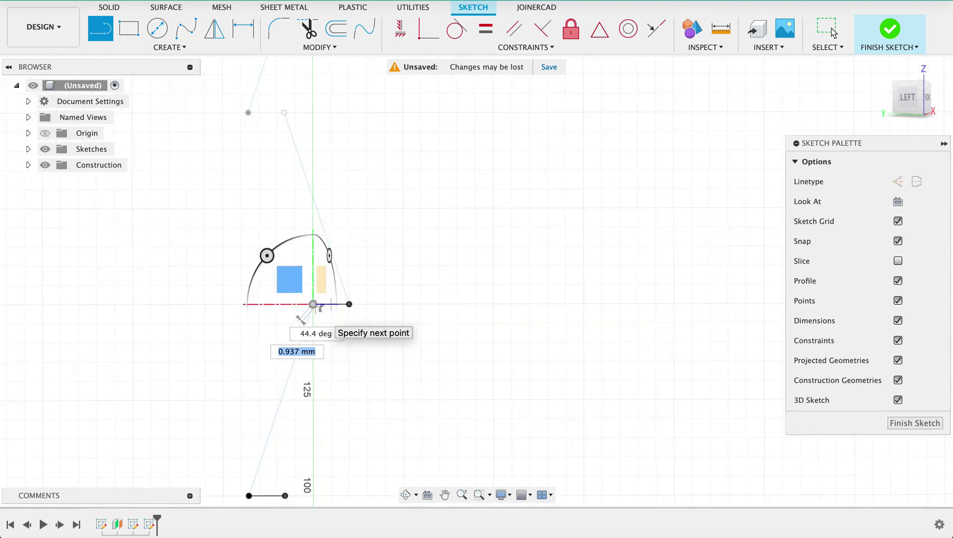
{"action": "key", "text": "Escape"}
Step: Connect the remaining front and rear diagonal ends up the column in the same way and finish the 3D sketch
{"action": "middle_click_drag", "start_coordinate": [266, 190], "coordinate": [319, 301]}
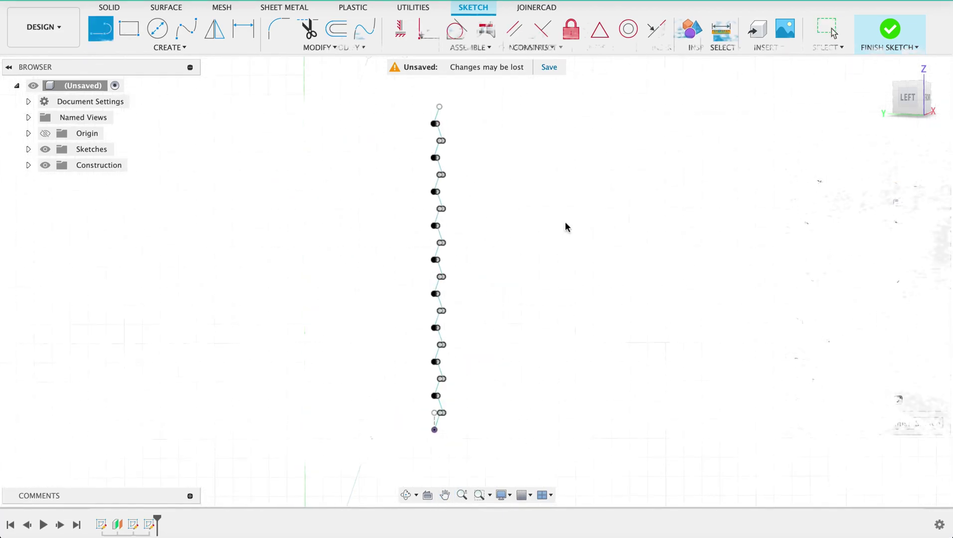
{"action": "scroll", "coordinate": [564, 227], "scroll_direction": "up", "scroll_amount": 4}
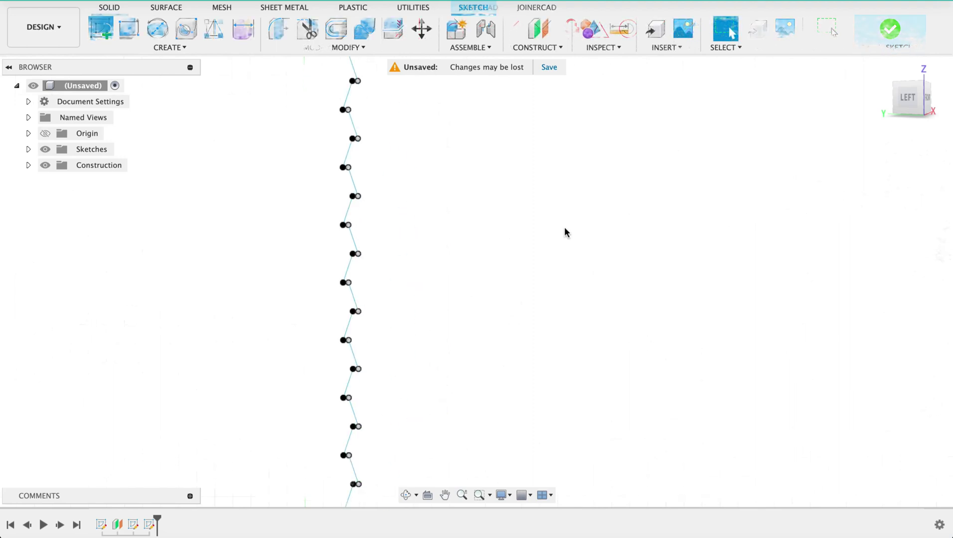
{"action": "scroll", "coordinate": [560, 234], "scroll_direction": "up", "scroll_amount": 1}
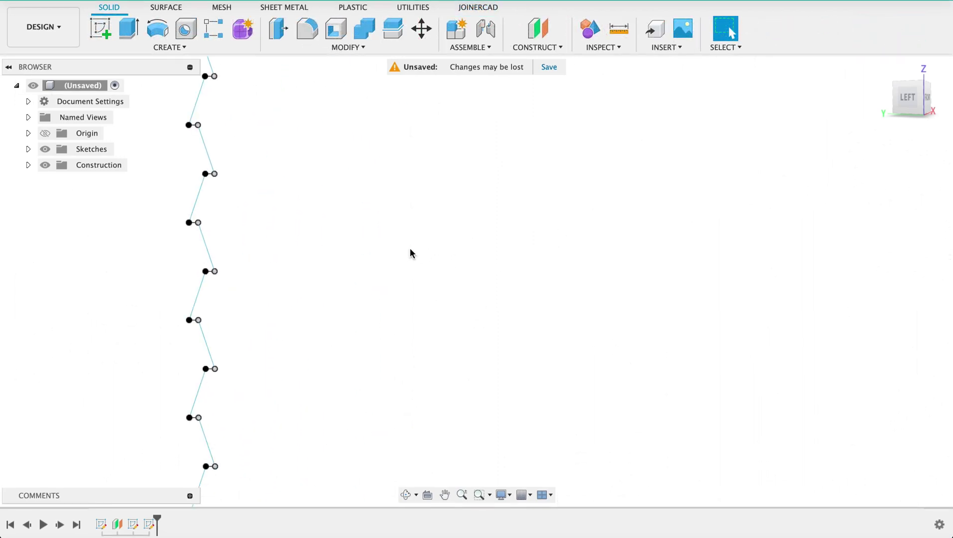
{"action": "scroll", "coordinate": [409, 254], "scroll_direction": "down", "scroll_amount": 4}
{"action": "scroll", "coordinate": [433, 267], "scroll_direction": "up", "scroll_amount": 6}
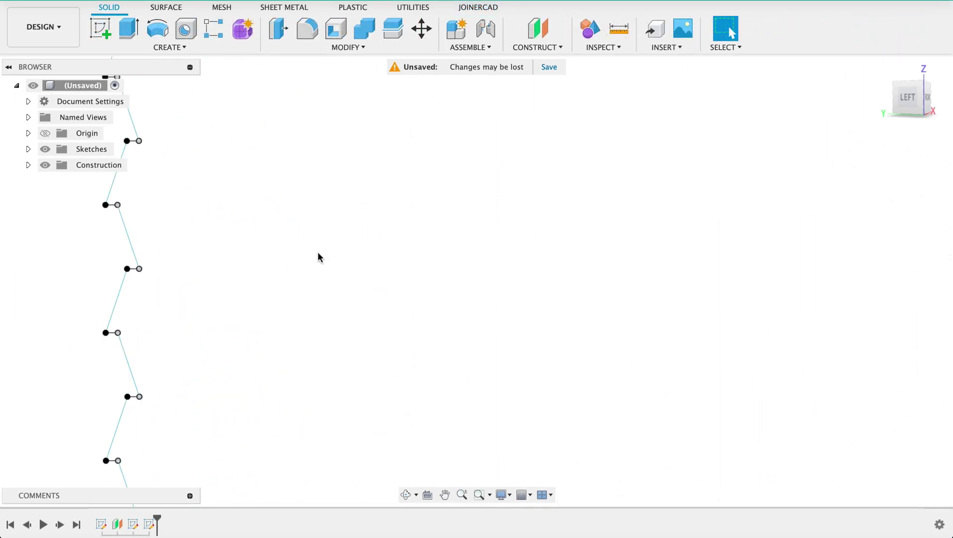
{"action": "mouse_move", "coordinate": [319, 257]}
{"action": "middle_mouse_down"}
{"action": "mouse_move", "coordinate": [511, 277]}
{"action": "mouse_move", "coordinate": [525, 262]}
{"action": "mouse_move", "coordinate": [558, 300]}
{"action": "mouse_move", "coordinate": [689, 345]}
{"action": "mouse_move", "coordinate": [638, 343]}
{"action": "middle_mouse_up"}
Step: Create a Plane Along Path on the lowest diagonal line at proportional distance 0.00, at the bottom end of the zigzag
{"action": "left_click", "coordinate": [919, 104]}
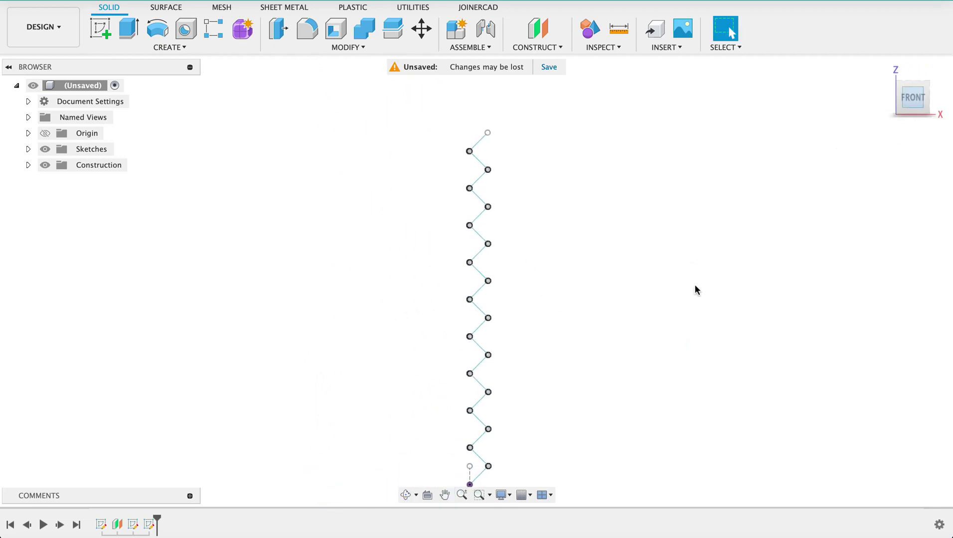
{"action": "mouse_move", "coordinate": [695, 286]}
{"action": "middle_mouse_down"}
{"action": "mouse_move", "coordinate": [672, 122]}
{"action": "mouse_move", "coordinate": [681, 108]}
{"action": "middle_mouse_up"}
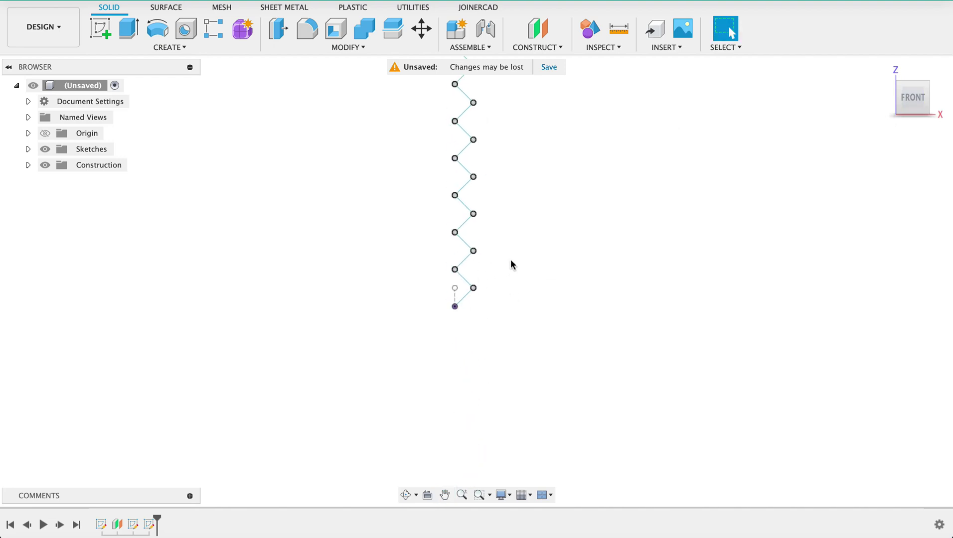
{"action": "left_click", "coordinate": [534, 48]}
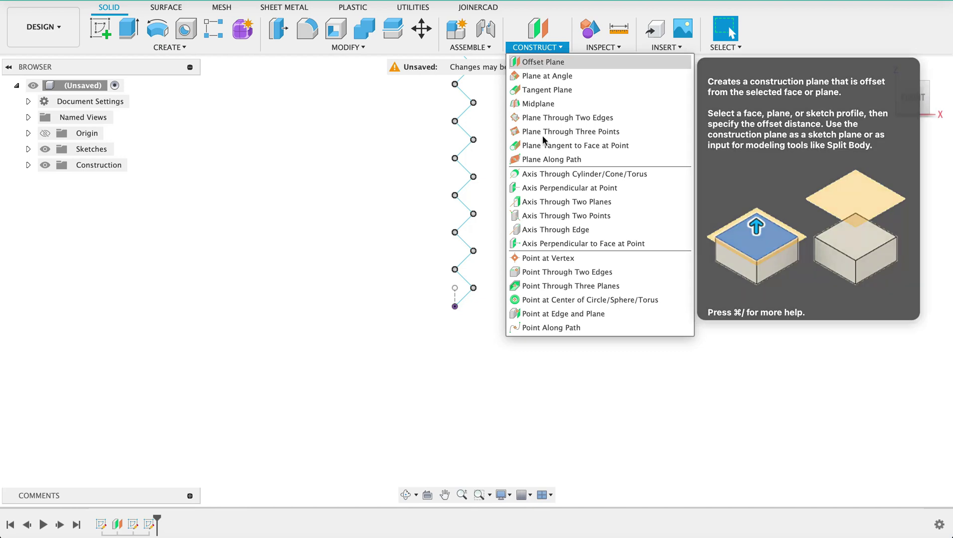
{"action": "left_click", "coordinate": [539, 161]}
{"action": "scroll", "coordinate": [462, 303], "scroll_direction": "up", "scroll_amount": 4}
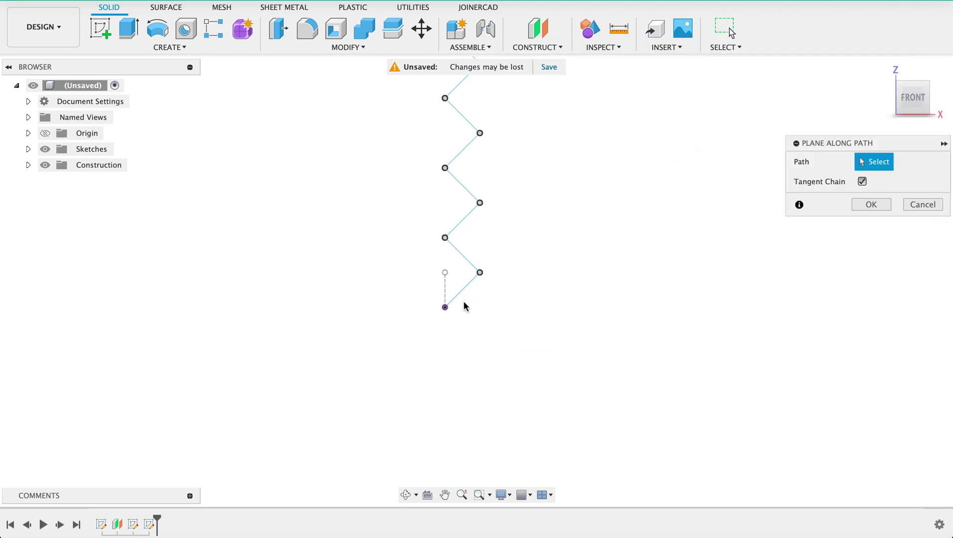
{"action": "left_click", "coordinate": [454, 291]}
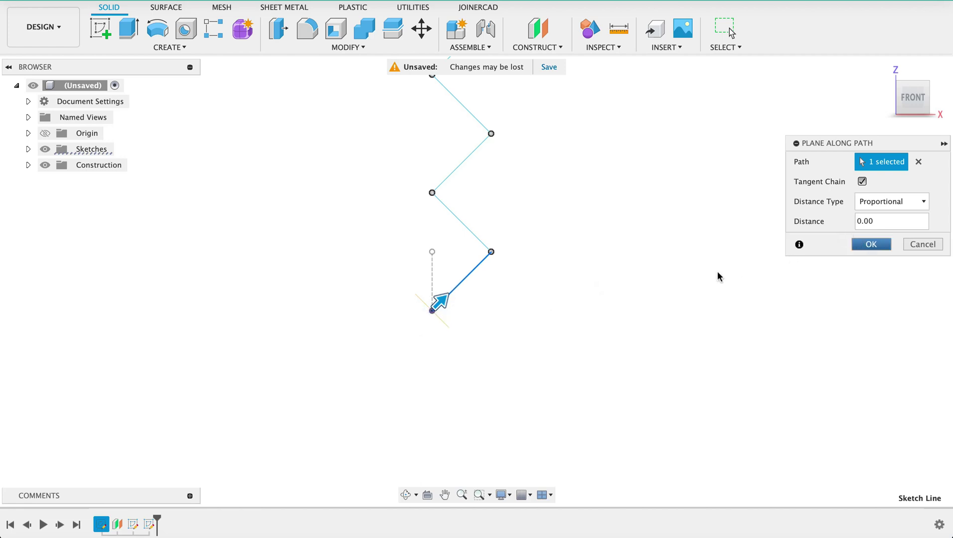
{"action": "key", "text": "Return"}
Step: Start a sketch on the construction plane perpendicular to the lowest diagonal
{"action": "middle_click_drag", "start_coordinate": [696, 272], "coordinate": [766, 261], "text": "shift"}
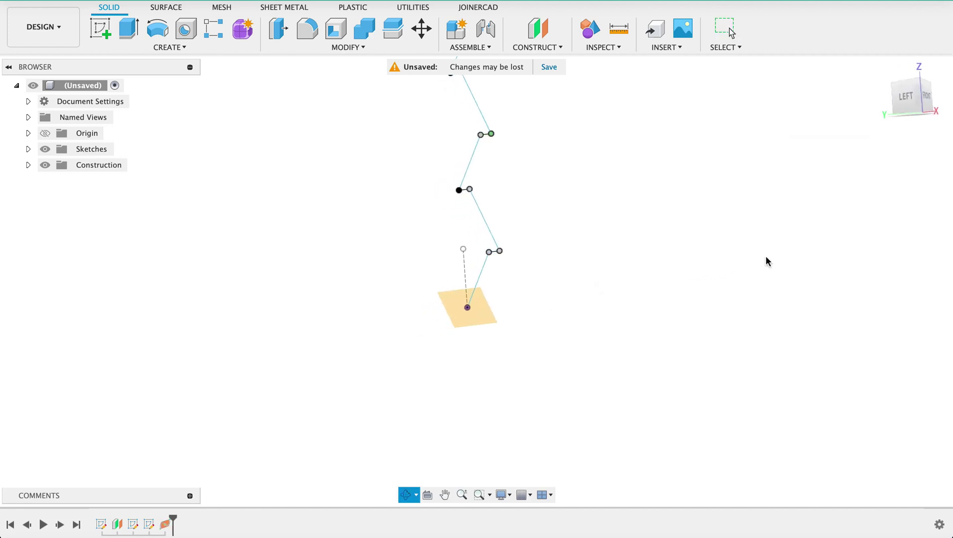
{"action": "left_click", "coordinate": [100, 32]}
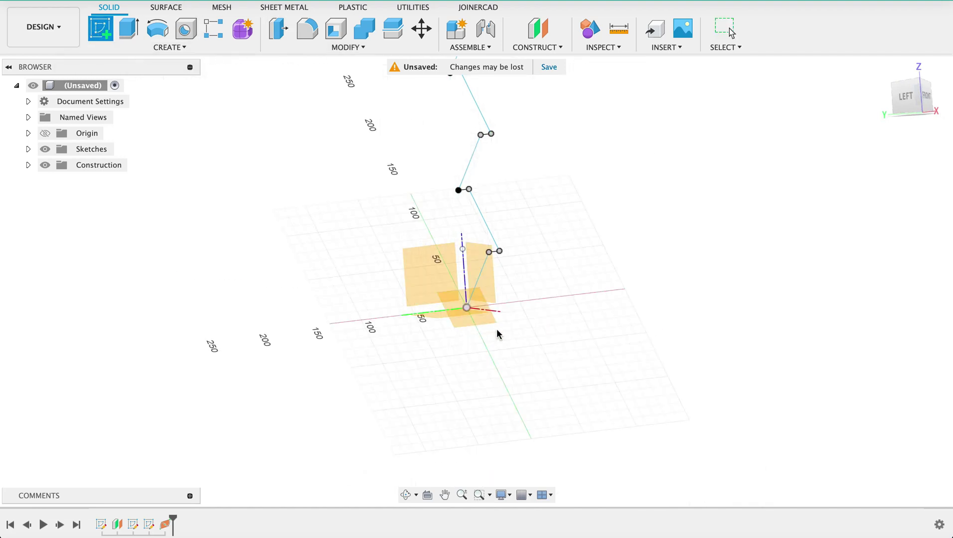
{"action": "scroll", "coordinate": [455, 310], "scroll_direction": "up", "scroll_amount": 5}
{"action": "scroll", "coordinate": [501, 314], "scroll_direction": "down", "scroll_amount": 3}
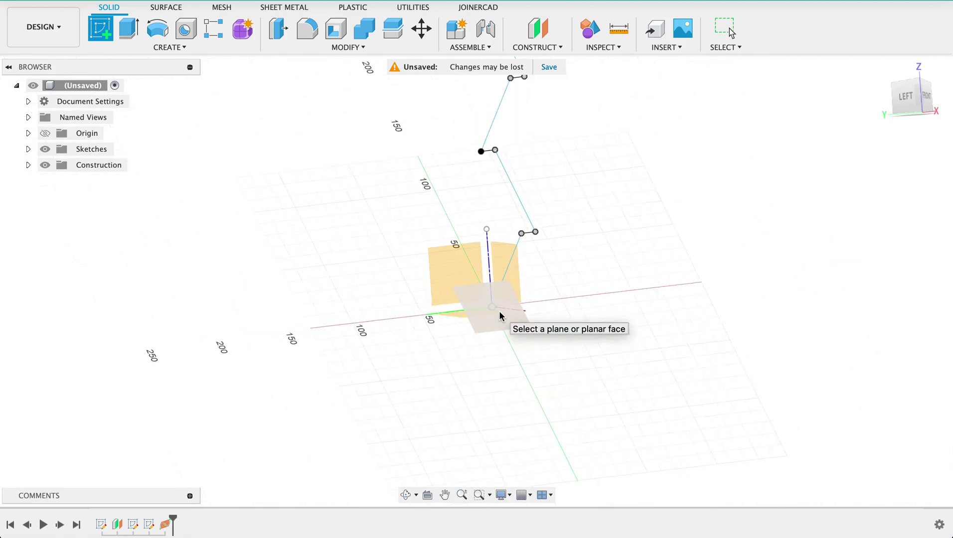
{"action": "left_click", "coordinate": [499, 310]}
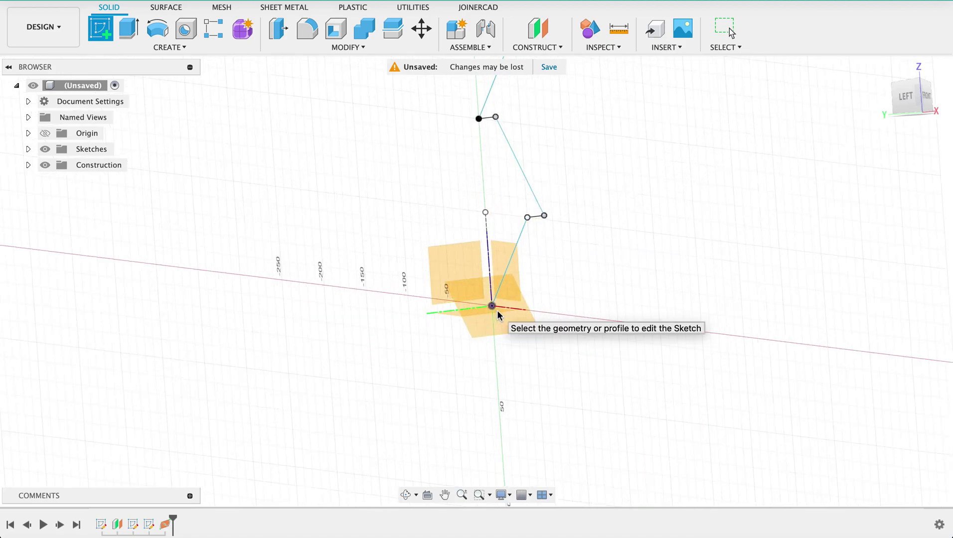
{"action": "scroll", "coordinate": [497, 310], "scroll_direction": "up", "scroll_amount": 5}
{"action": "scroll", "coordinate": [501, 314], "scroll_direction": "down", "scroll_amount": 1}
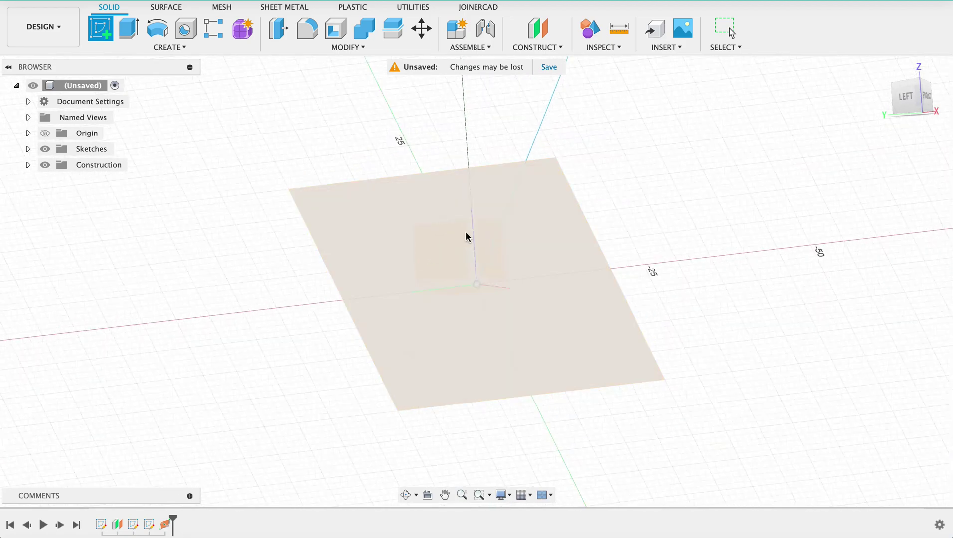
{"action": "left_click", "coordinate": [562, 328]}
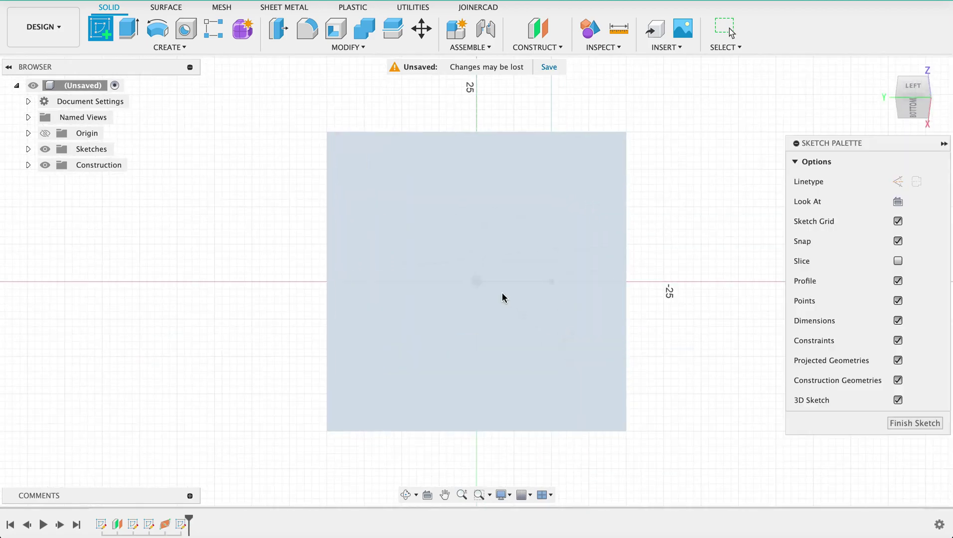
Step: Draw a 4 mm diameter circle centred on the path's bottom endpoint and finish the sketch
{"action": "key", "text": "c"}
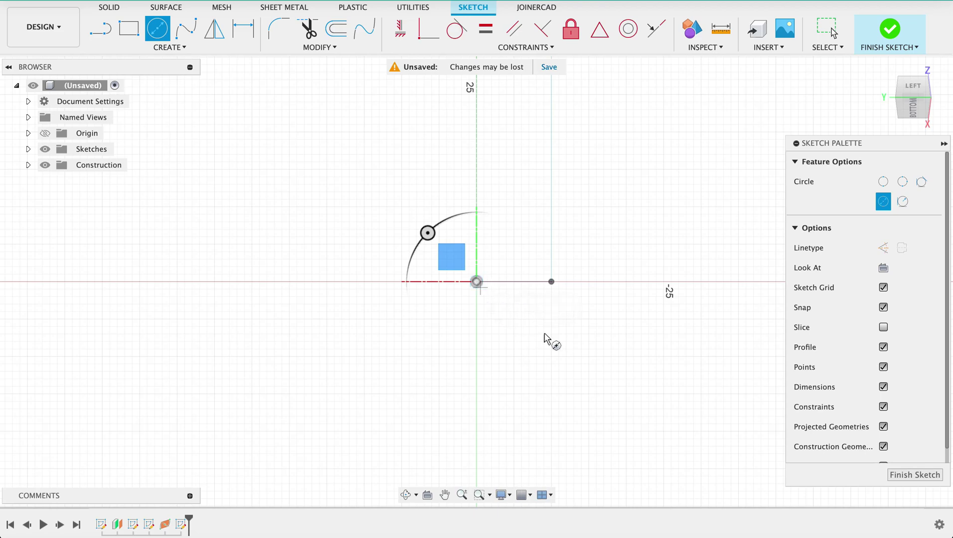
{"action": "mouse_move", "coordinate": [548, 340]}
{"action": "middle_mouse_down", "text": "shift"}
{"action": "mouse_move", "coordinate": [575, 323]}
{"action": "mouse_move", "coordinate": [564, 324]}
{"action": "mouse_move", "coordinate": [594, 328]}
{"action": "middle_mouse_up", "text": "shift"}
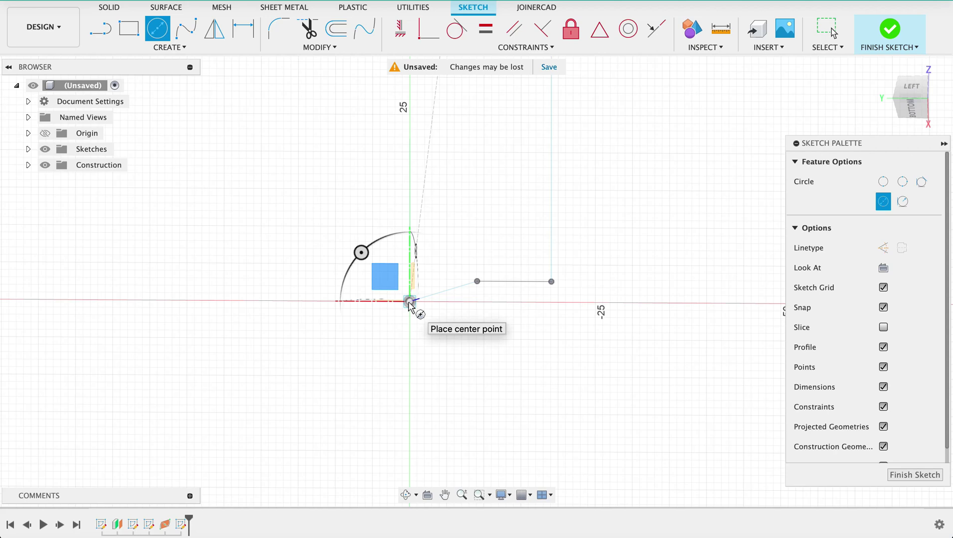
{"action": "left_click", "coordinate": [409, 302]}
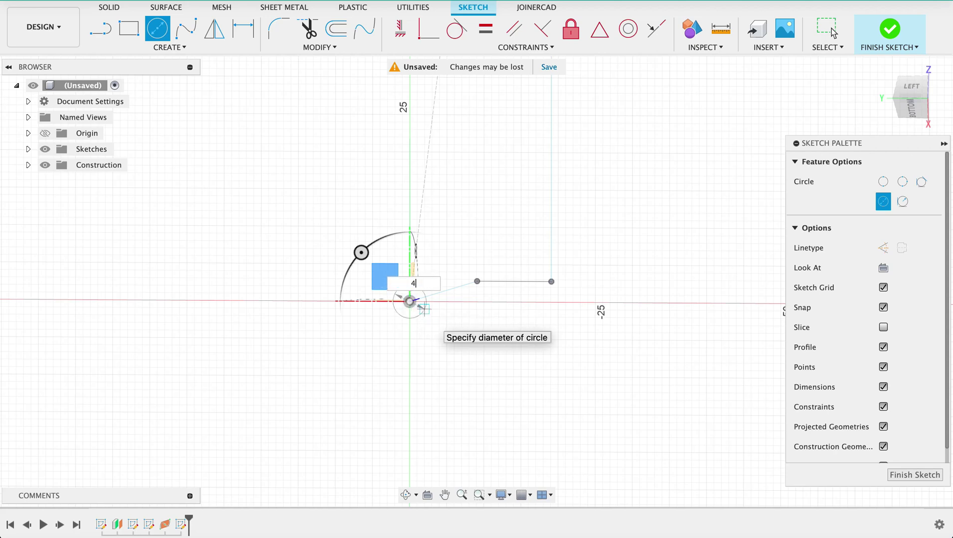
{"action": "key", "text": "Return"}
{"action": "key", "text": "Escape"}
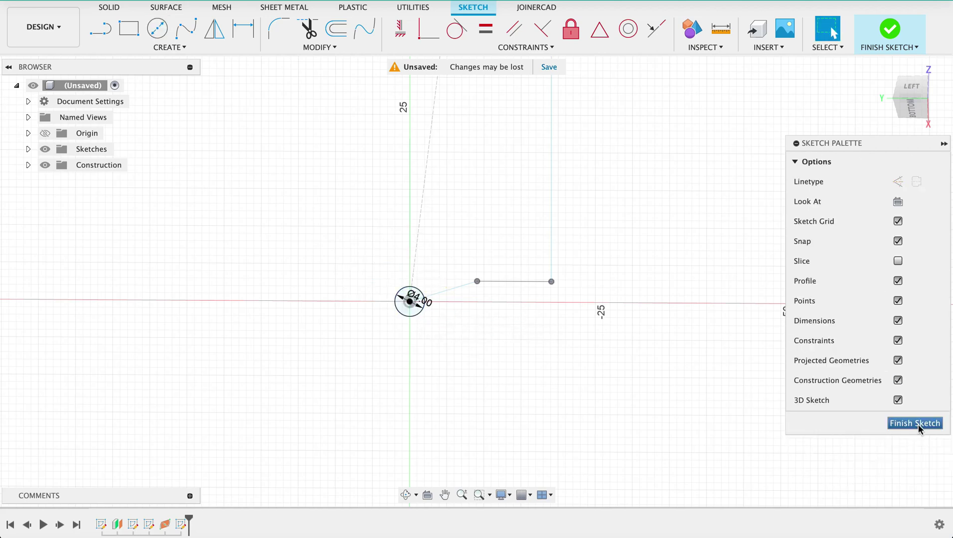
{"action": "left_click", "coordinate": [915, 424]}
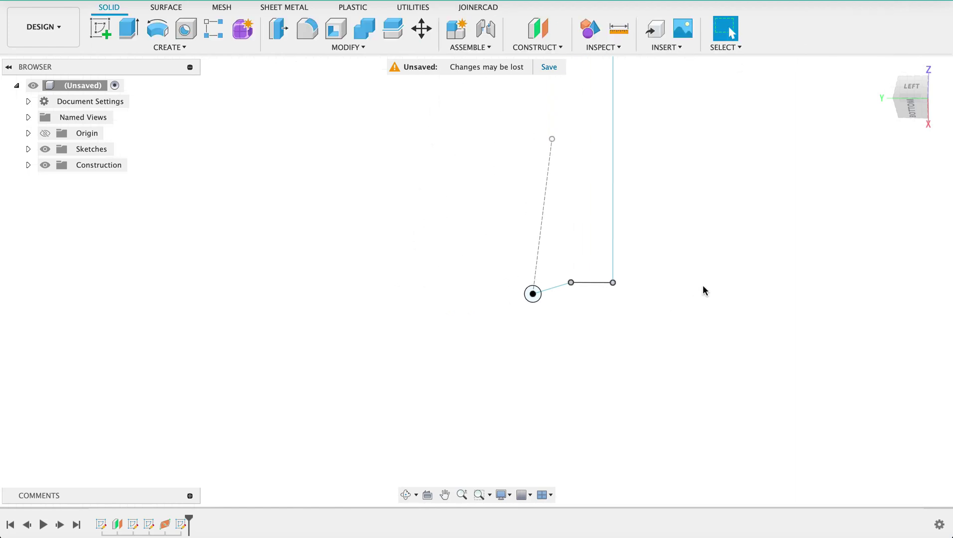
Step: Start a single-path Sweep with the 4 mm circle as its profile
{"action": "mouse_move", "coordinate": [744, 274]}
{"action": "middle_mouse_down", "text": "shift"}
{"action": "mouse_move", "coordinate": [755, 237]}
{"action": "mouse_move", "coordinate": [743, 257]}
{"action": "mouse_move", "coordinate": [762, 294]}
{"action": "mouse_move", "coordinate": [867, 174]}
{"action": "middle_mouse_up", "text": "shift"}
{"action": "left_click", "coordinate": [931, 90]}
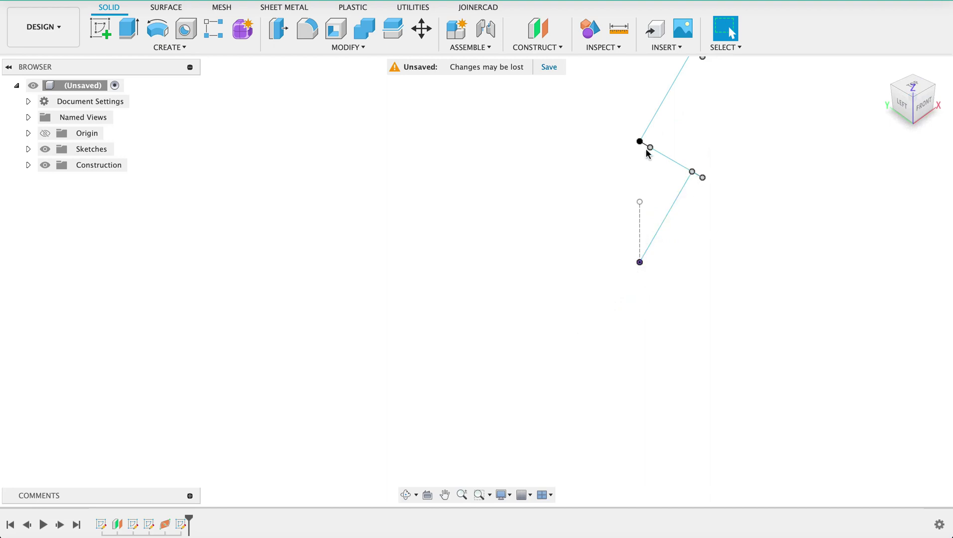
{"action": "left_click", "coordinate": [166, 47]}
{"action": "left_click", "coordinate": [136, 146]}
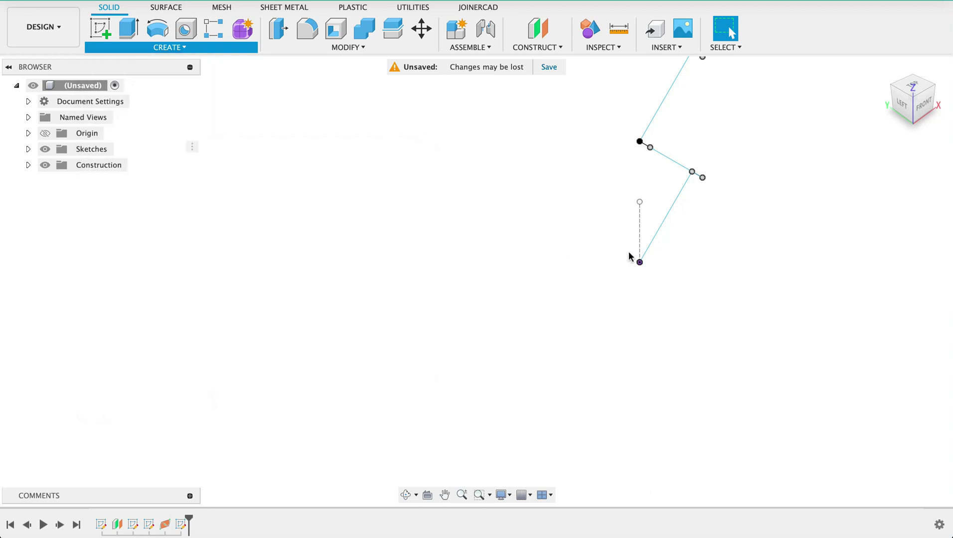
{"action": "scroll", "coordinate": [643, 260], "scroll_direction": "up", "scroll_amount": 5}
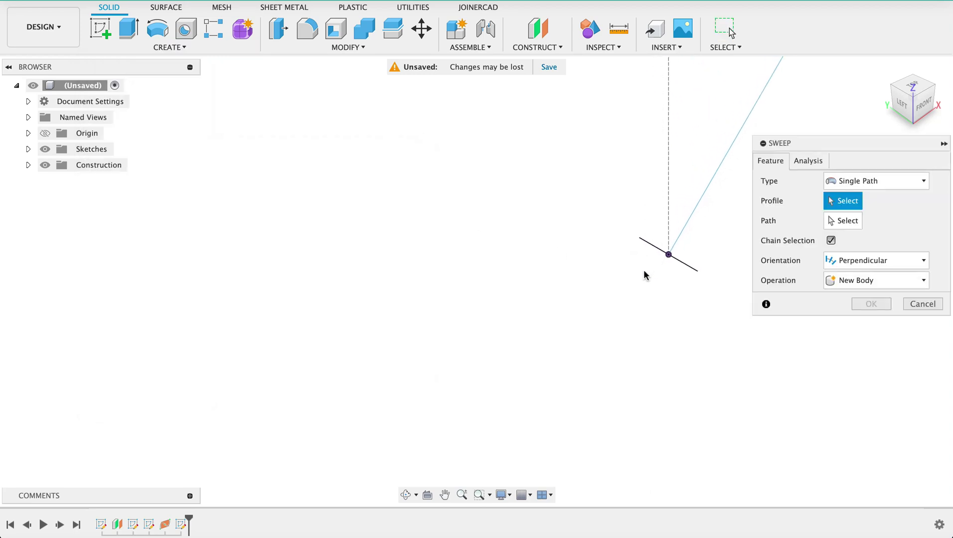
{"action": "mouse_move", "coordinate": [644, 275]}
{"action": "middle_mouse_down", "text": "shift"}
{"action": "mouse_move", "coordinate": [647, 261]}
{"action": "mouse_move", "coordinate": [644, 270]}
{"action": "middle_mouse_up", "text": "shift"}
{"action": "left_click", "coordinate": [652, 253]}
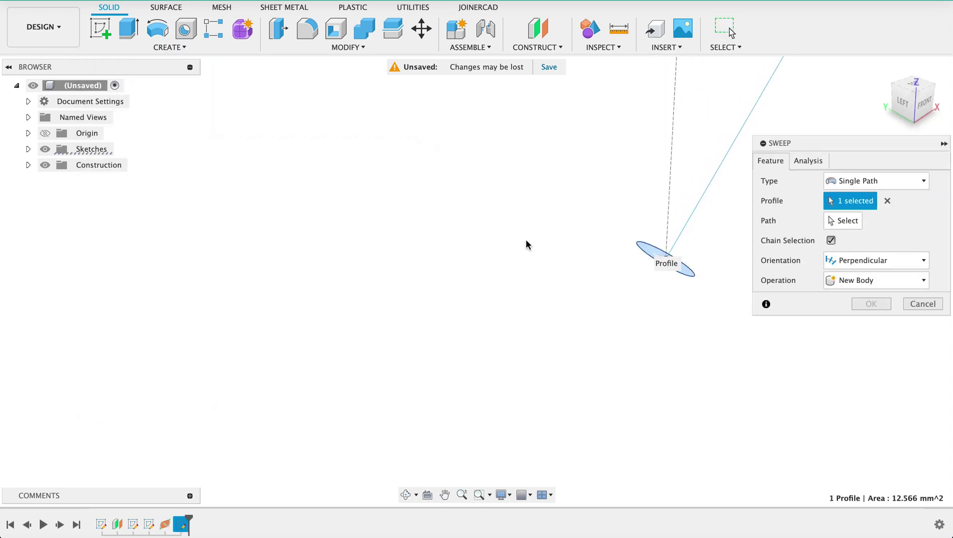
Step: Use the chained zigzag line as the sweep path and create the wire as a new body with perpendicular orientation
{"action": "scroll", "coordinate": [521, 166], "scroll_direction": "down", "scroll_amount": 7}
{"action": "middle_click_drag", "start_coordinate": [612, 200], "coordinate": [573, 309]}
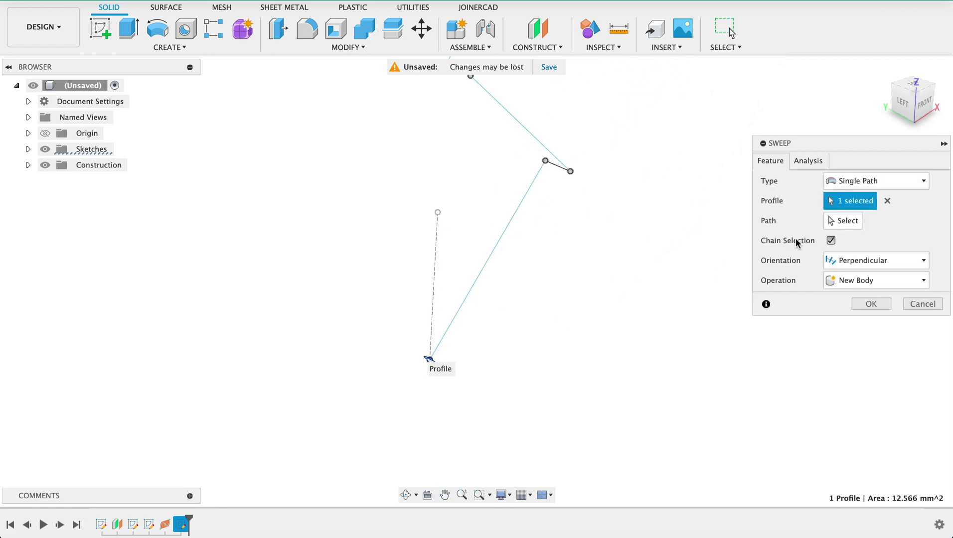
{"action": "left_click", "coordinate": [495, 245]}
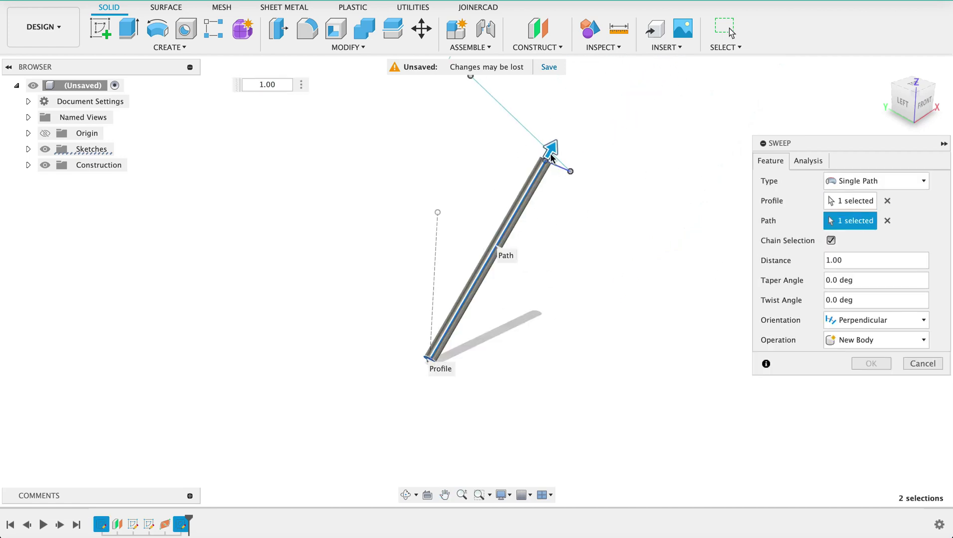
{"action": "left_click", "coordinate": [552, 158]}
{"action": "left_click", "coordinate": [531, 135]}
{"action": "scroll", "coordinate": [480, 129], "scroll_direction": "down", "scroll_amount": 3}
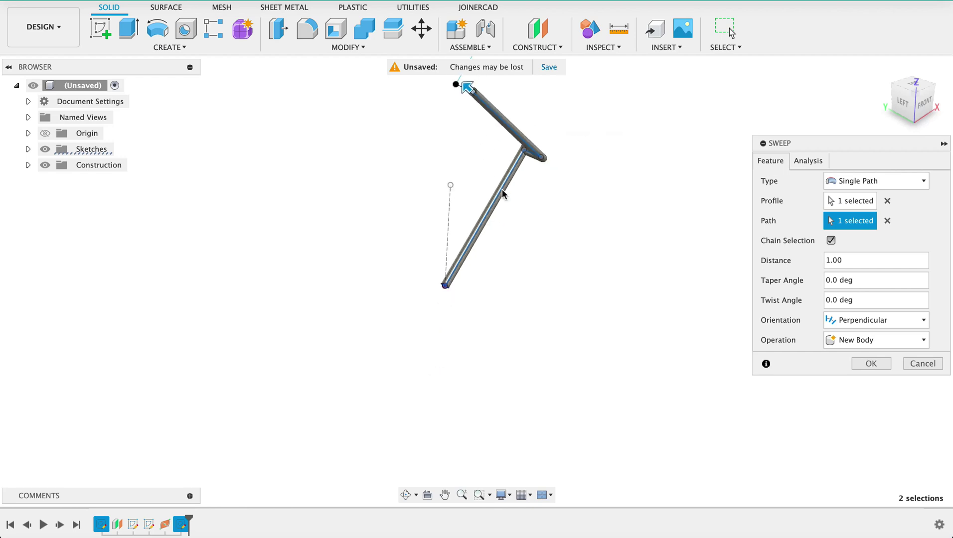
{"action": "middle_click_drag", "start_coordinate": [502, 194], "coordinate": [536, 264], "text": "shift"}
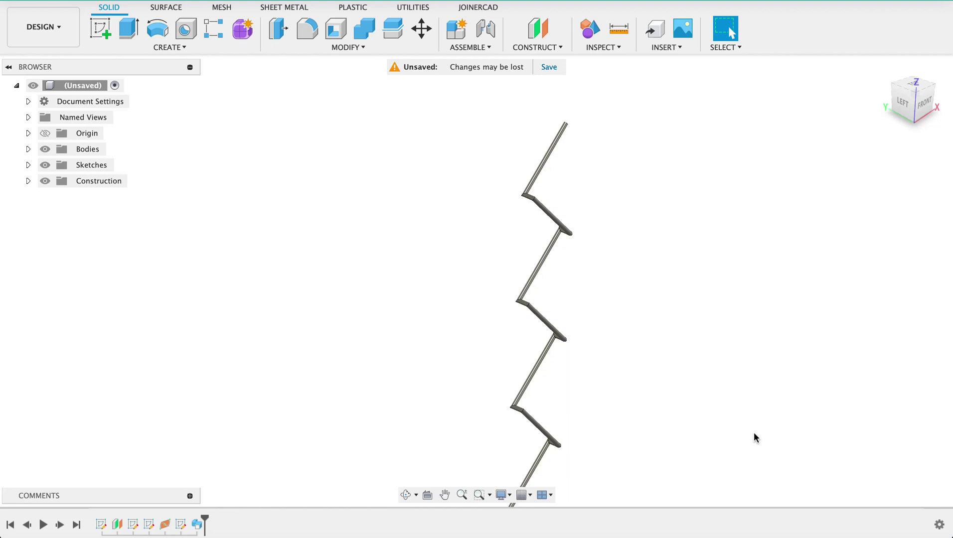
Step: Create a copy of the wire body with Move/Copy, offset 44 mm in X and -50 mm in Z to interlock with the original
{"action": "middle_click_drag", "start_coordinate": [644, 376], "coordinate": [643, 306], "text": "shift"}
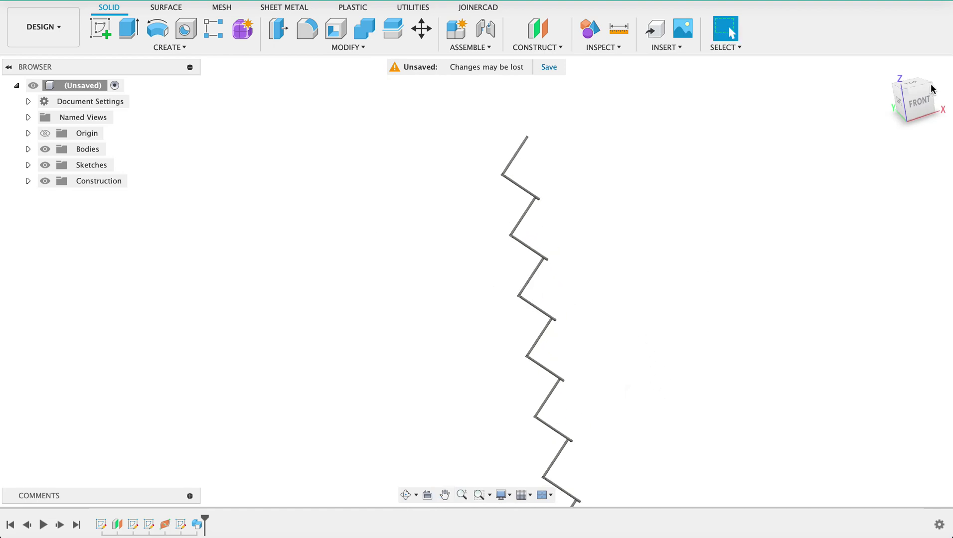
{"action": "left_click", "coordinate": [925, 101]}
{"action": "middle_click_drag", "start_coordinate": [756, 392], "coordinate": [728, 310]}
{"action": "scroll", "coordinate": [772, 367], "scroll_direction": "down", "scroll_amount": 3}
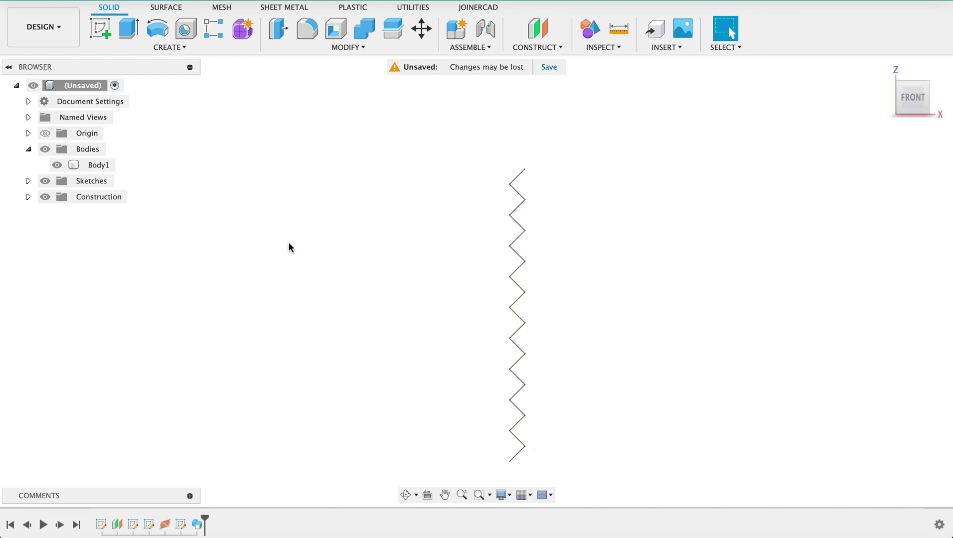
{"action": "right_click", "coordinate": [99, 165]}
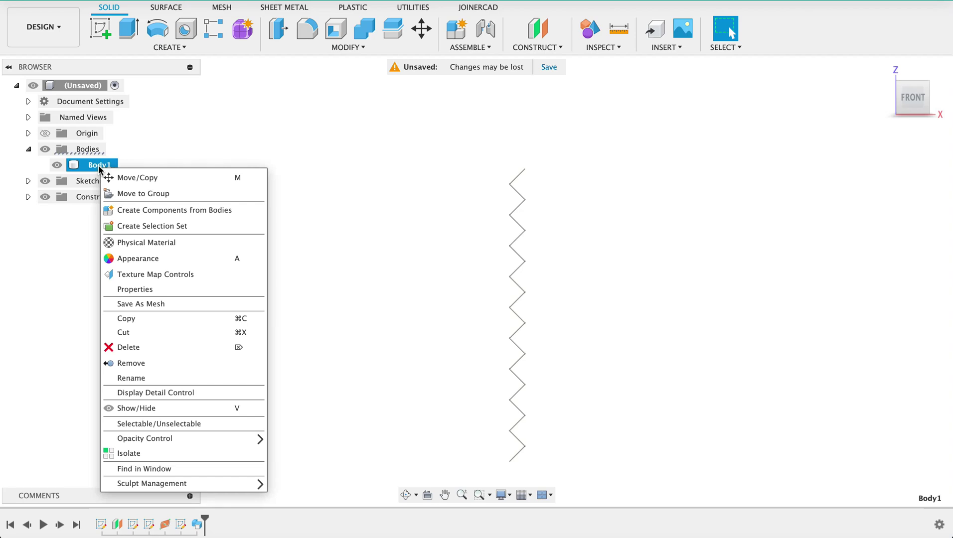
{"action": "left_click", "coordinate": [138, 179]}
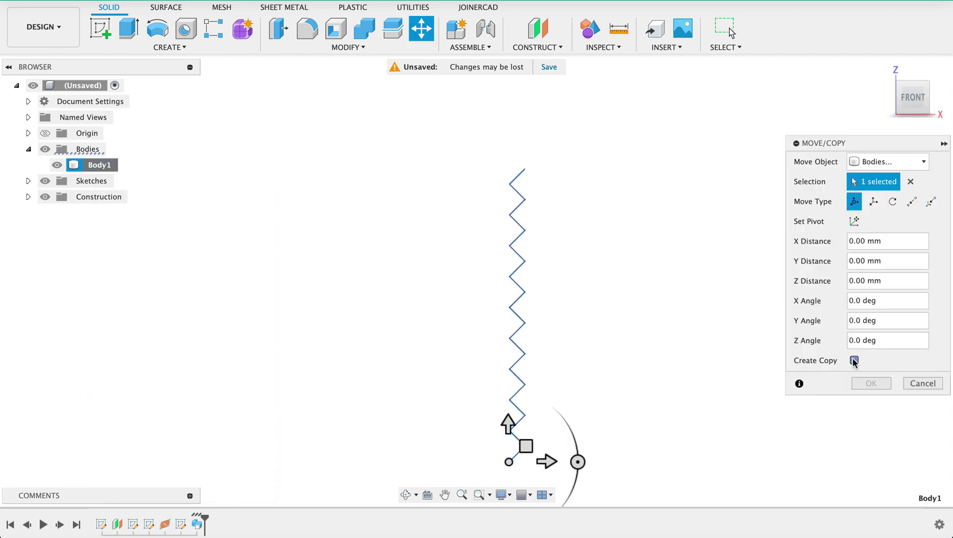
{"action": "left_click", "coordinate": [854, 361]}
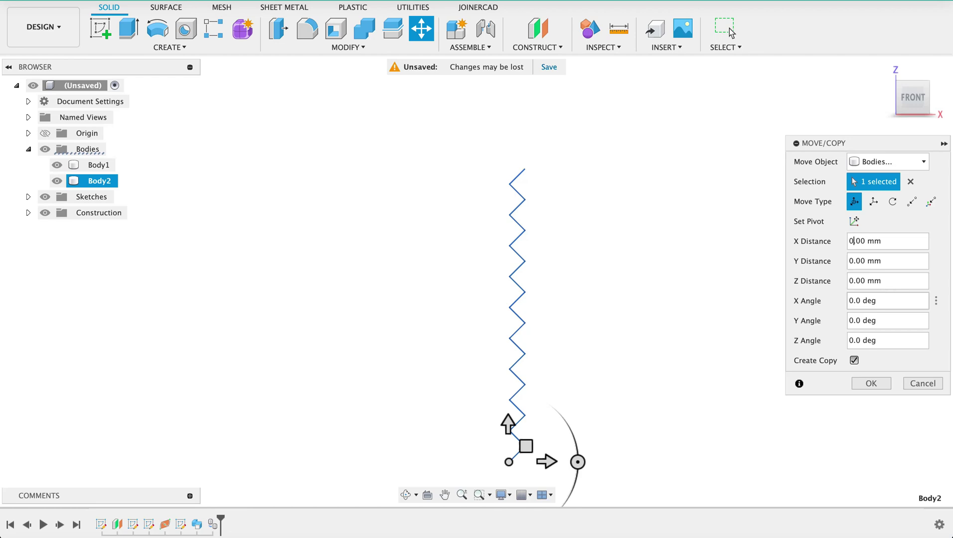
{"action": "key", "text": "Return"}
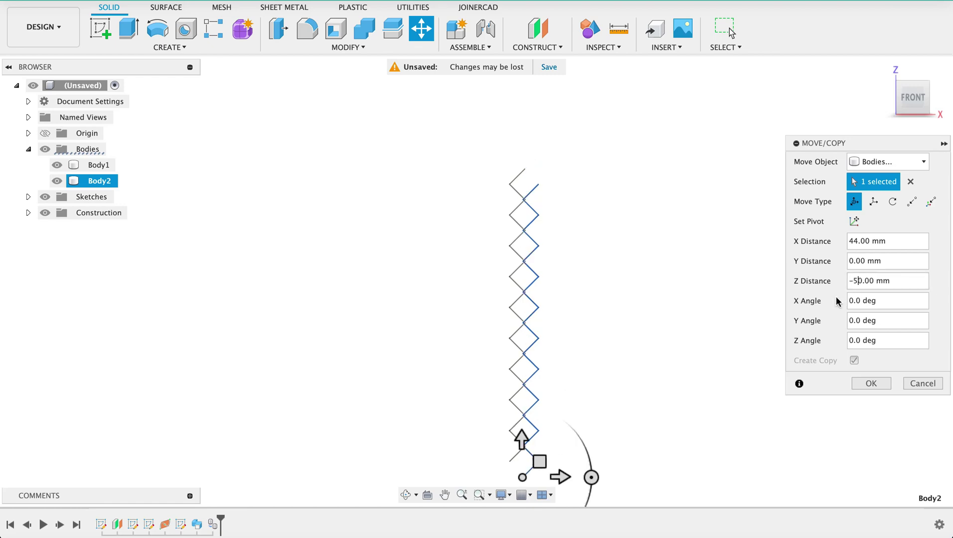
{"action": "scroll", "coordinate": [525, 368], "scroll_direction": "up", "scroll_amount": 10}
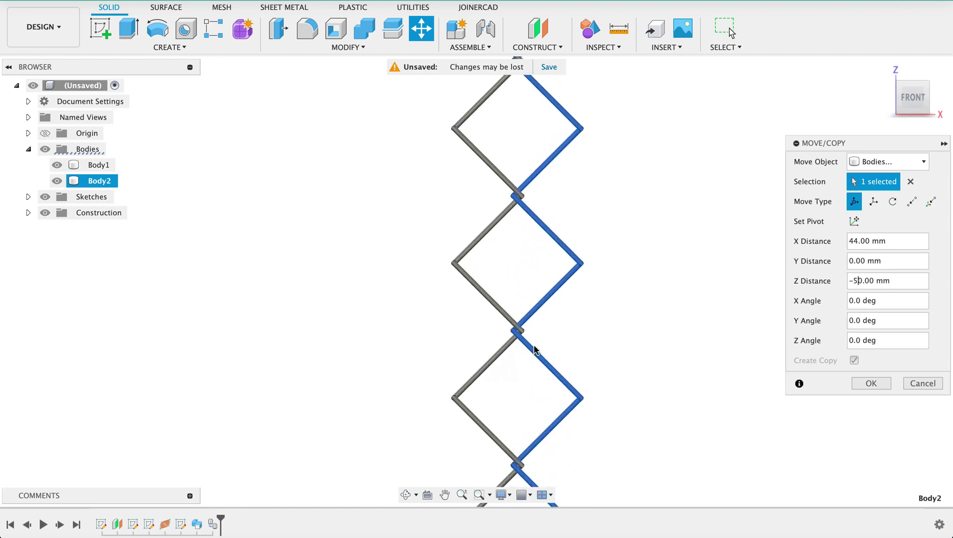
{"action": "mouse_move", "coordinate": [577, 340]}
{"action": "middle_mouse_down", "text": "shift"}
{"action": "mouse_move", "coordinate": [604, 332]}
{"action": "mouse_move", "coordinate": [565, 335]}
{"action": "mouse_move", "coordinate": [593, 337]}
{"action": "middle_mouse_up", "text": "shift"}
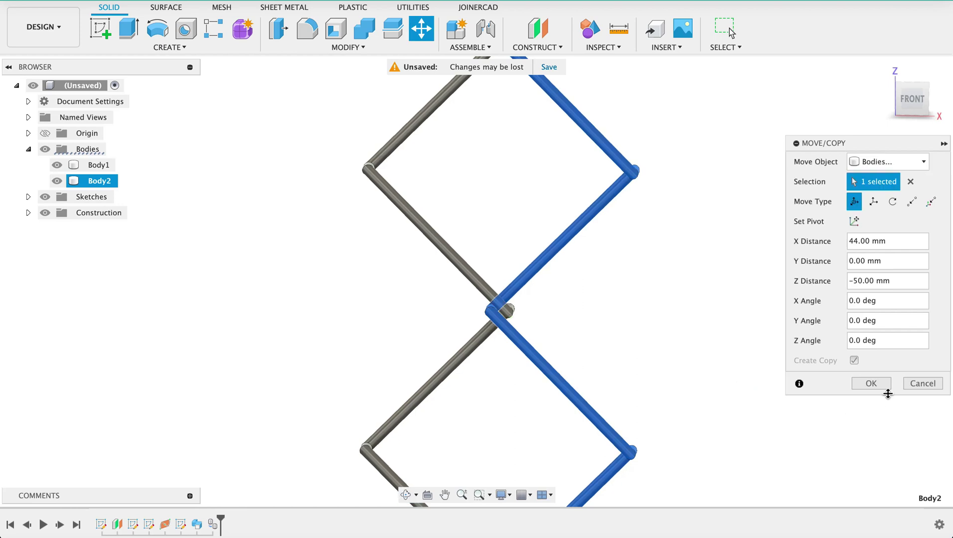
{"action": "left_click", "coordinate": [872, 384]}
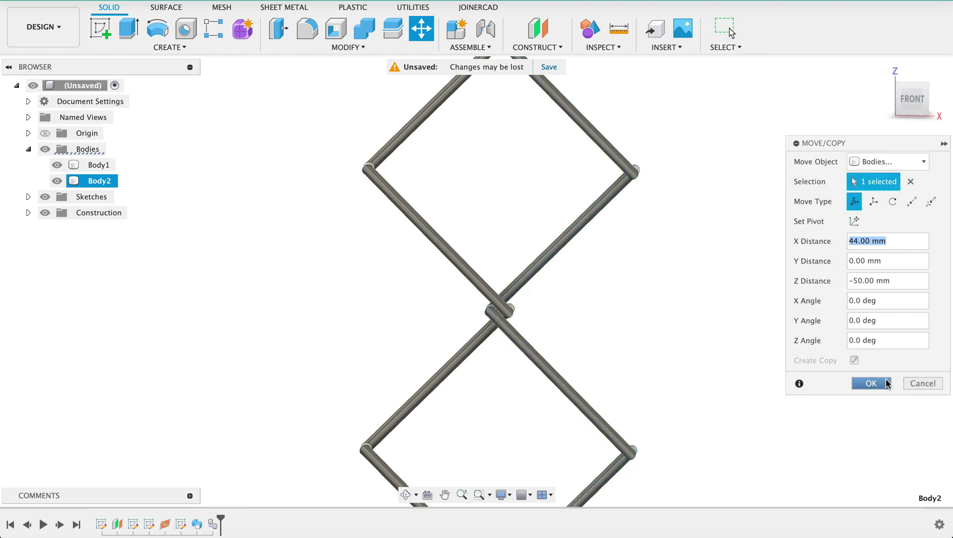
Step: Start a Rectangular Pattern of both wire bodies, using the horizontal X axis as the pattern direction
{"action": "scroll", "coordinate": [748, 180], "scroll_direction": "down", "scroll_amount": 10}
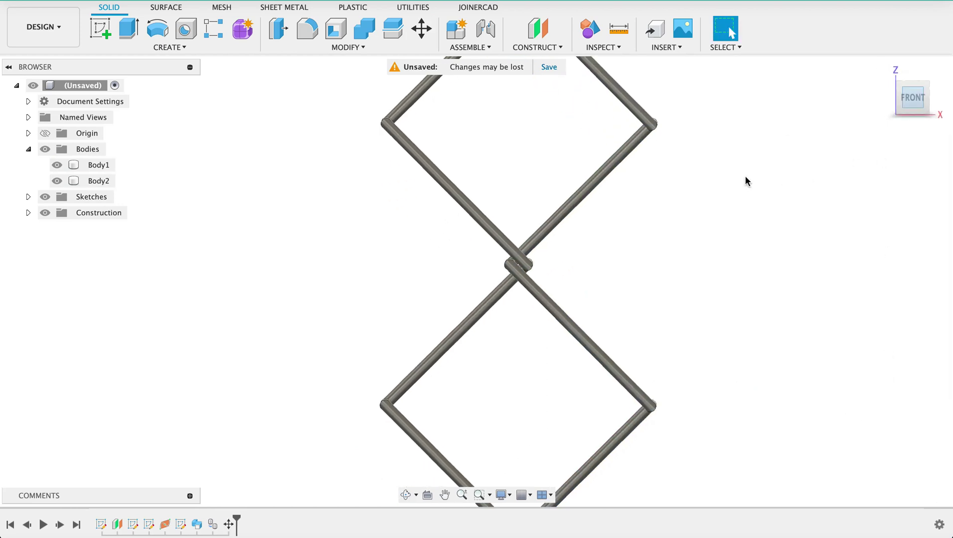
{"action": "middle_click_drag", "start_coordinate": [723, 178], "coordinate": [569, 310]}
{"action": "scroll", "coordinate": [676, 199], "scroll_direction": "down", "scroll_amount": 3}
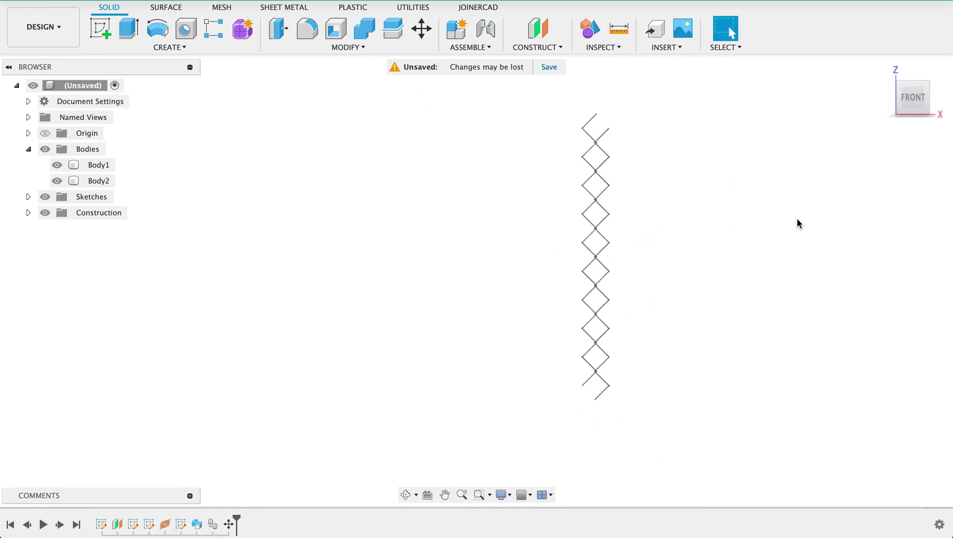
{"action": "left_click", "coordinate": [98, 182], "text": "shift"}
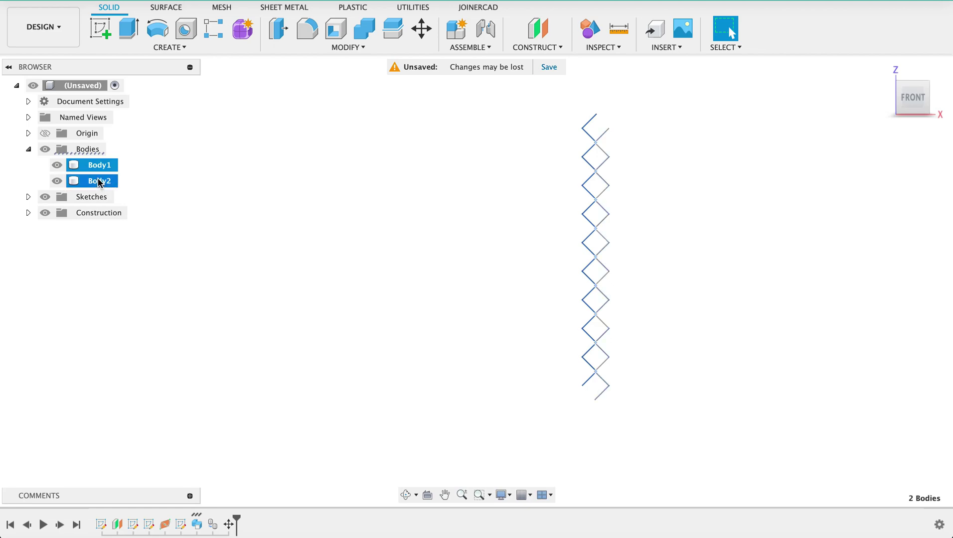
{"action": "left_click", "coordinate": [173, 48]}
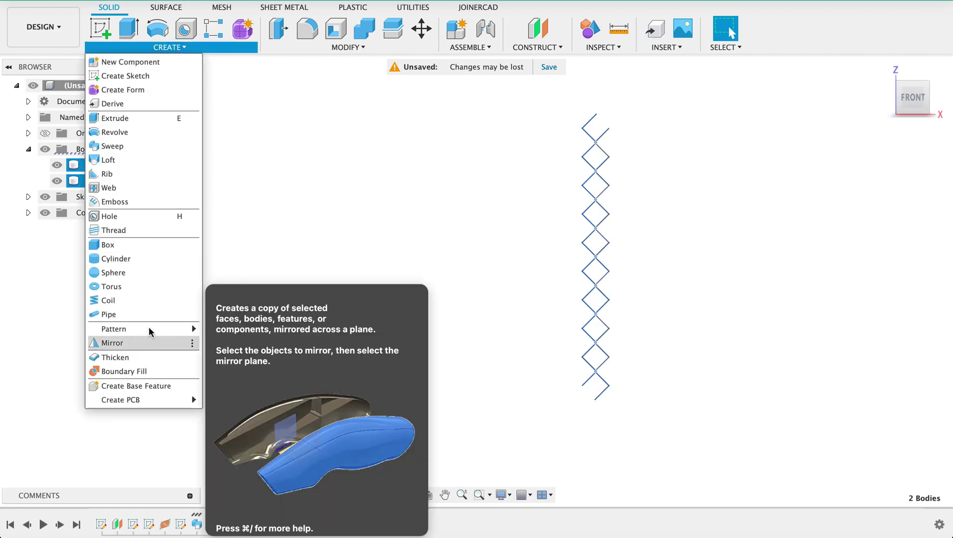
{"action": "mouse_move", "coordinate": [150, 329]}
{"action": "left_click", "coordinate": [233, 333]}
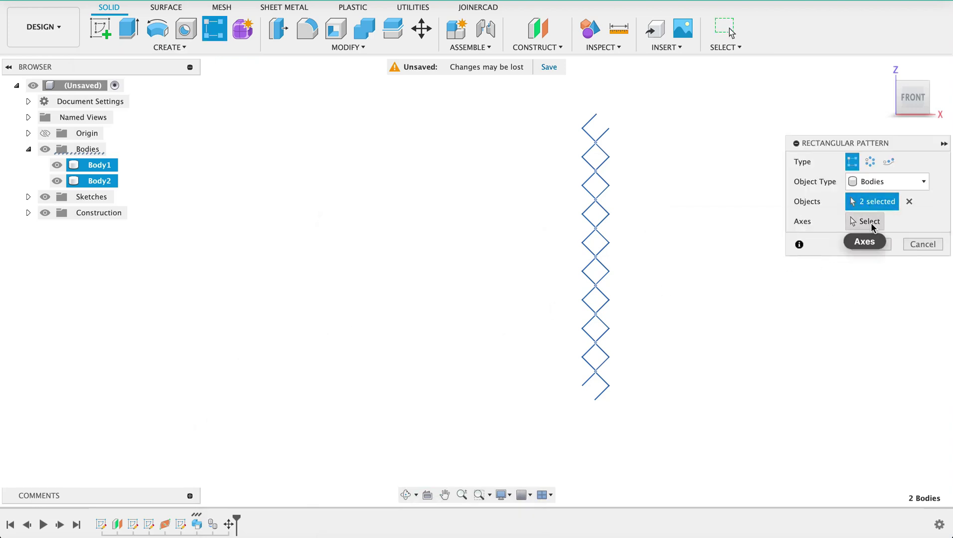
{"action": "left_click", "coordinate": [871, 222]}
{"action": "left_click", "coordinate": [640, 386]}
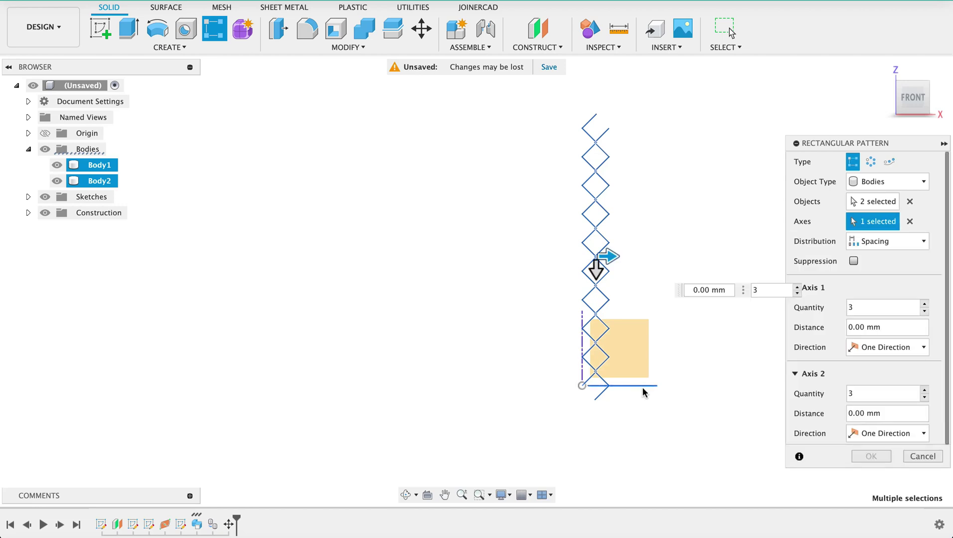
Step: Set the pattern's second-axis distance to 88 mm
{"action": "key", "text": "Tab"}
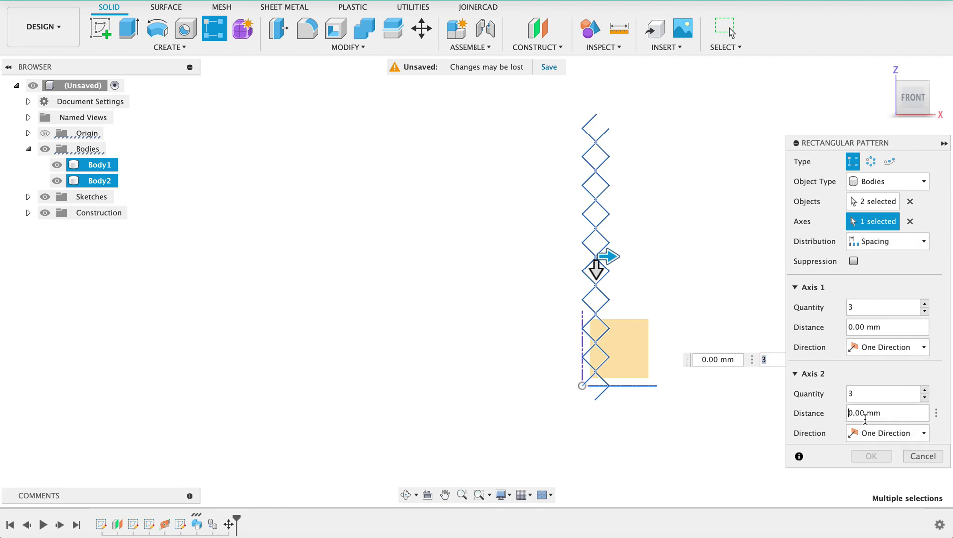
{"action": "key", "text": "BackSpace"}
{"action": "key", "text": "BackSpace"}
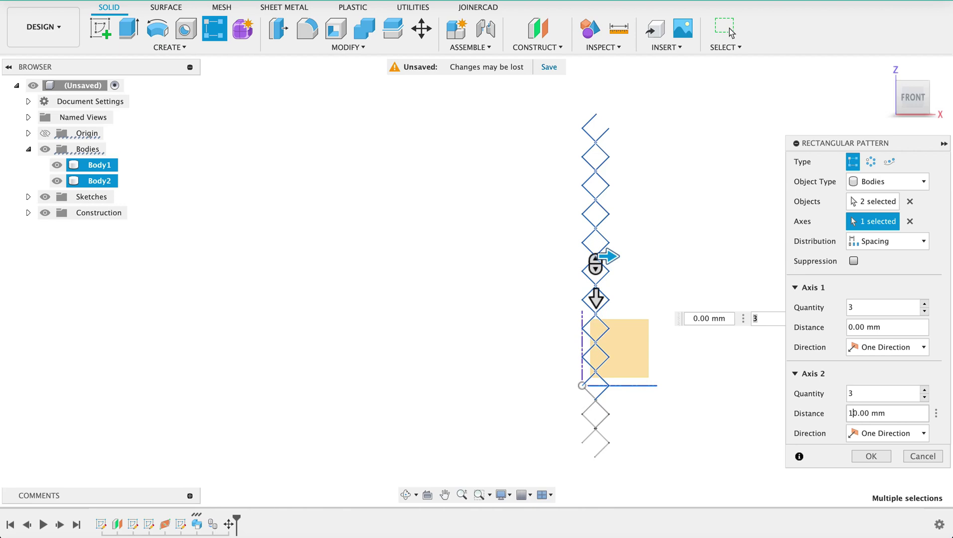
{"action": "key", "text": "Delete"}
{"action": "key", "text": "Delete"}
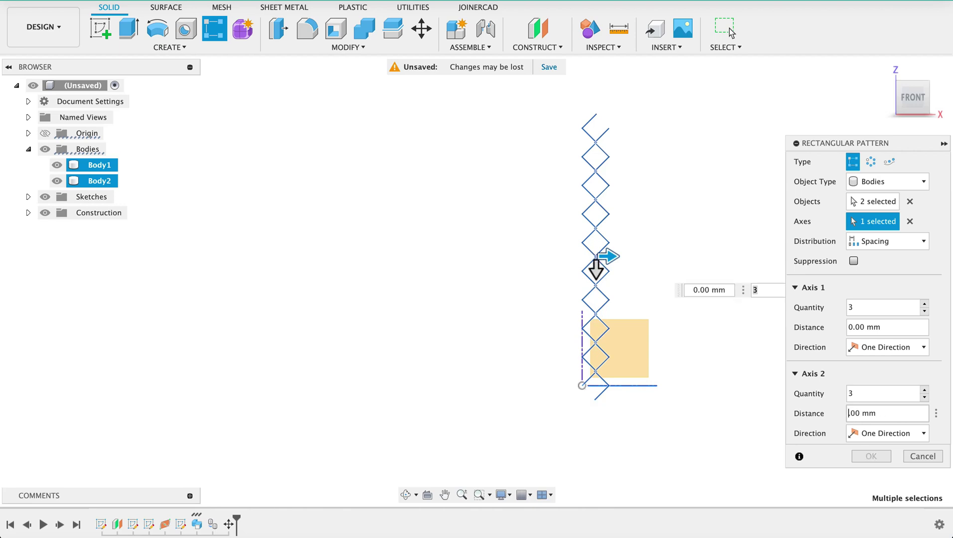
{"action": "type", "text": "88"}
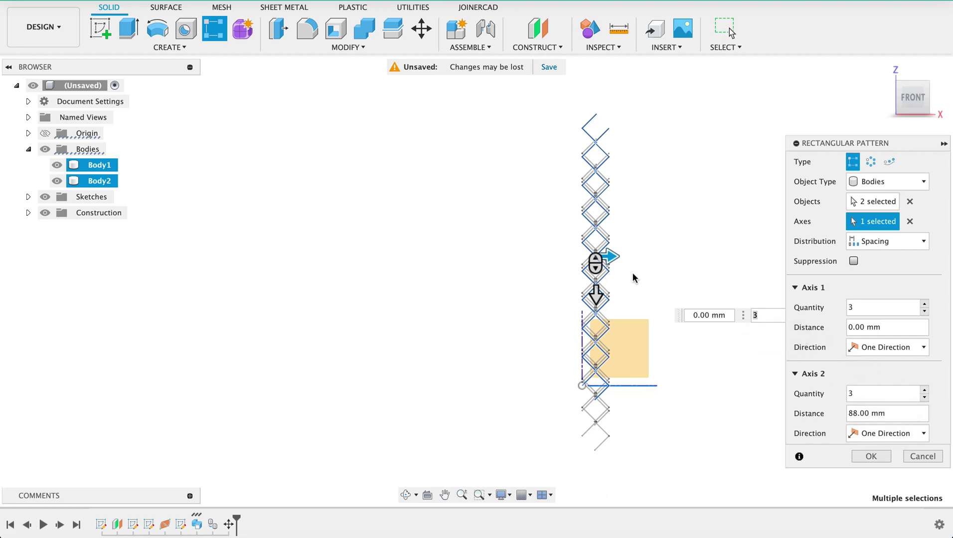
Step: Reduce the second-axis quantity to 1 and set the first-axis distance to 88 mm
{"action": "left_click_drag", "start_coordinate": [623, 256], "coordinate": [662, 256]}
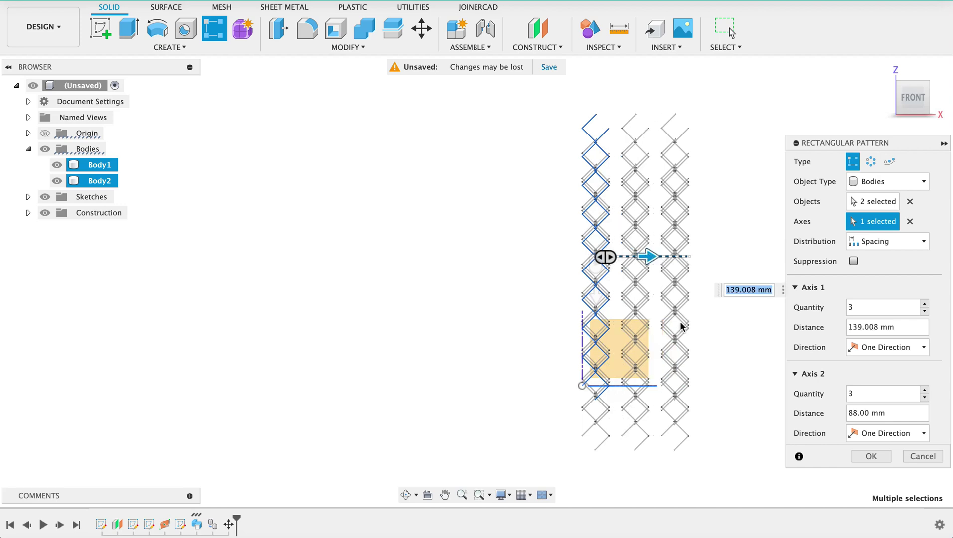
{"action": "left_click", "coordinate": [925, 401]}
{"action": "left_click", "coordinate": [925, 401]}
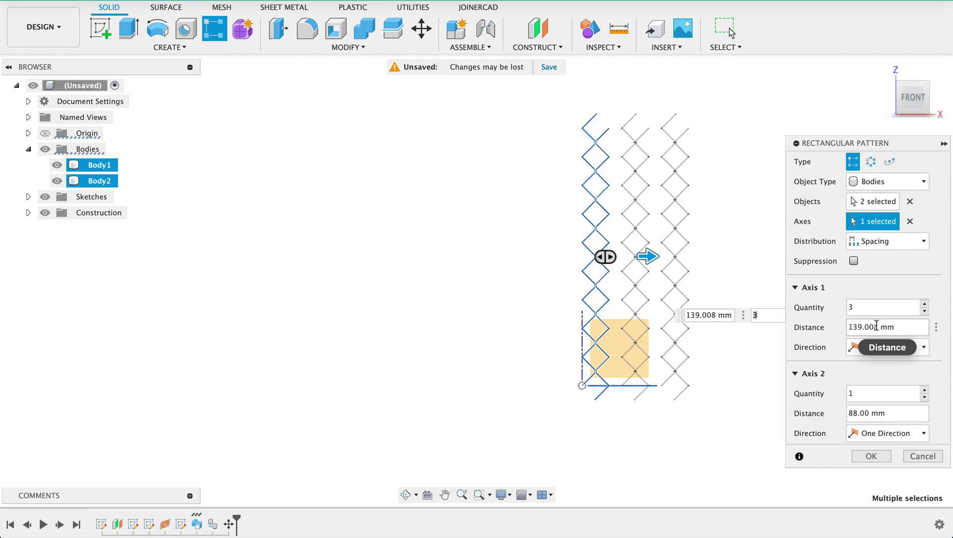
{"action": "left_click_drag", "start_coordinate": [878, 327], "coordinate": [862, 330]}
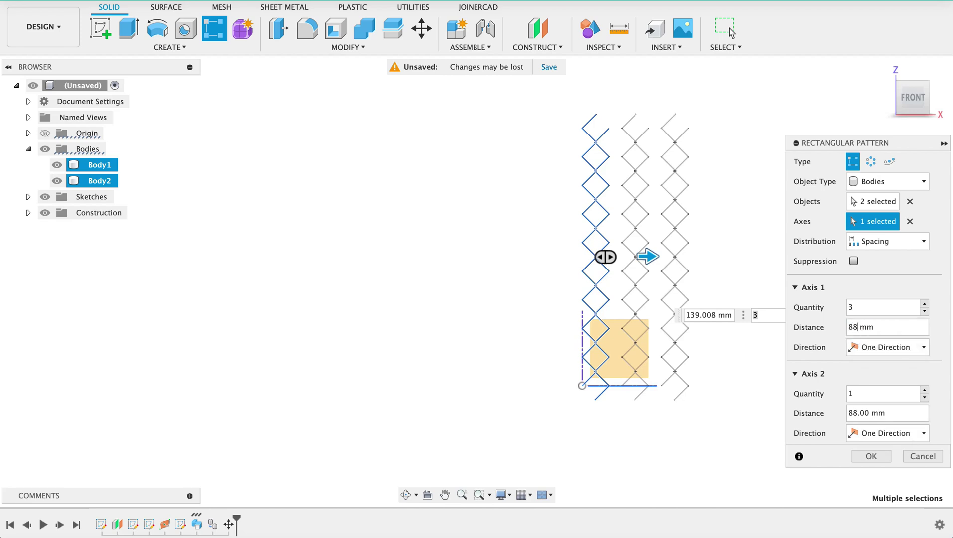
{"action": "scroll", "coordinate": [603, 305], "scroll_direction": "up", "scroll_amount": 10}
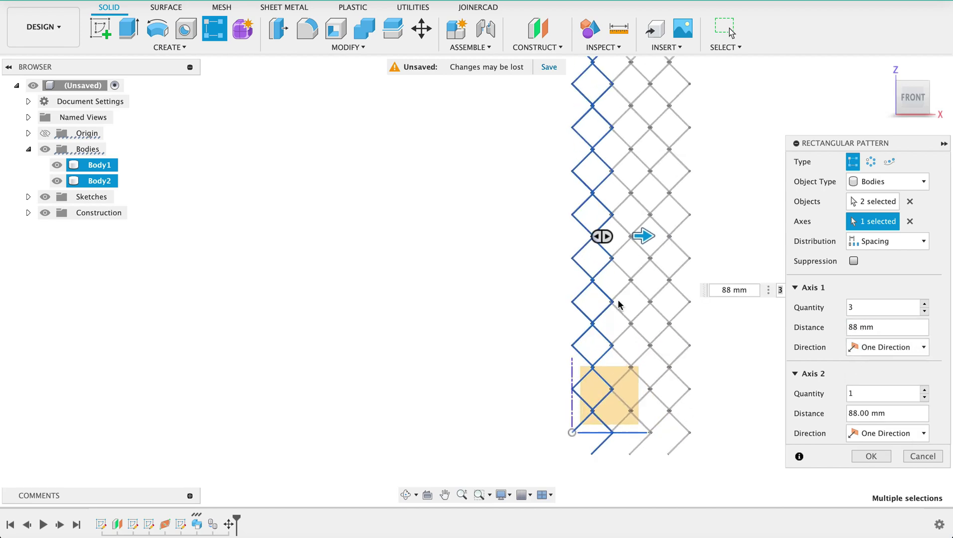
{"action": "scroll", "coordinate": [735, 304], "scroll_direction": "down", "scroll_amount": 10}
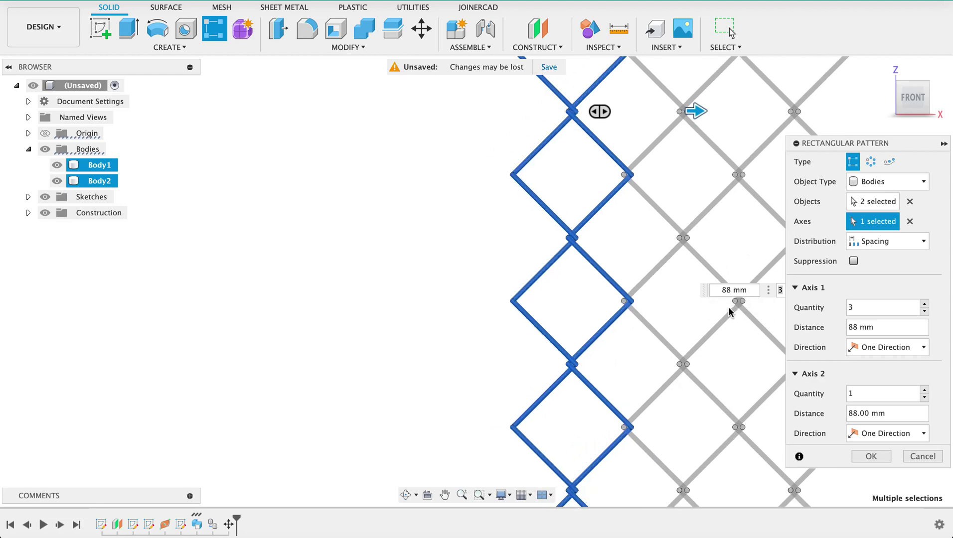
{"action": "middle_click_drag", "start_coordinate": [524, 265], "coordinate": [420, 274]}
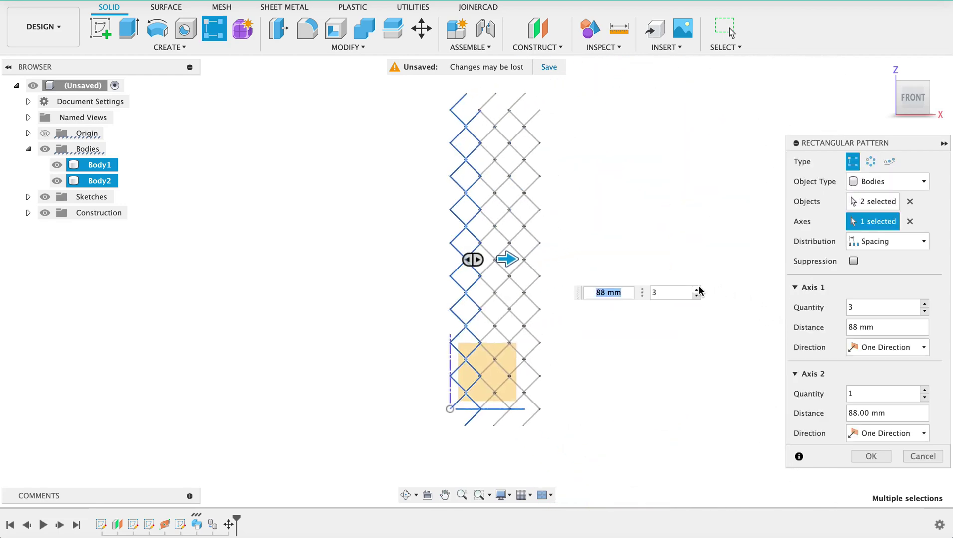
Step: Raise the first-axis quantity to 20 and create the pattern of linked wires
{"action": "left_click", "coordinate": [697, 289]}
{"action": "left_click", "coordinate": [697, 290]}
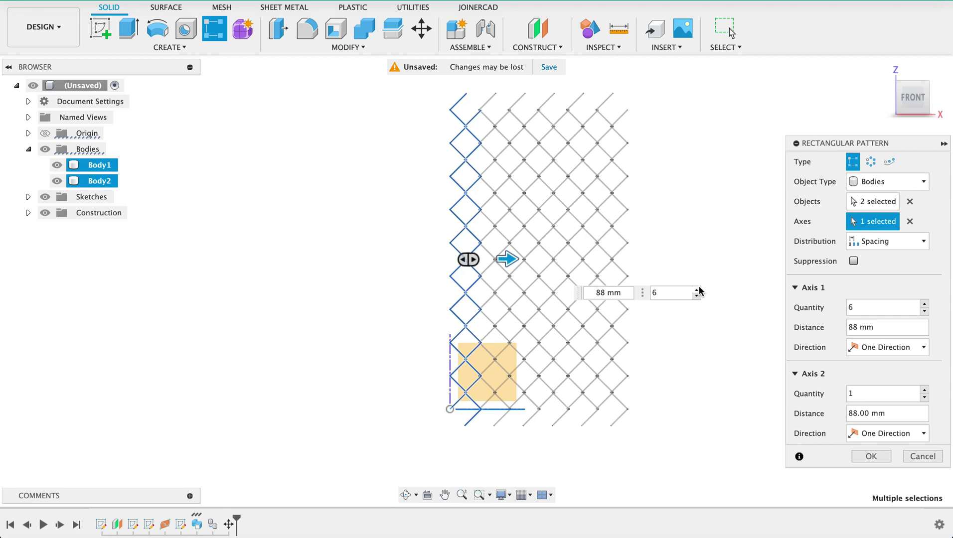
{"action": "left_click", "coordinate": [698, 289]}
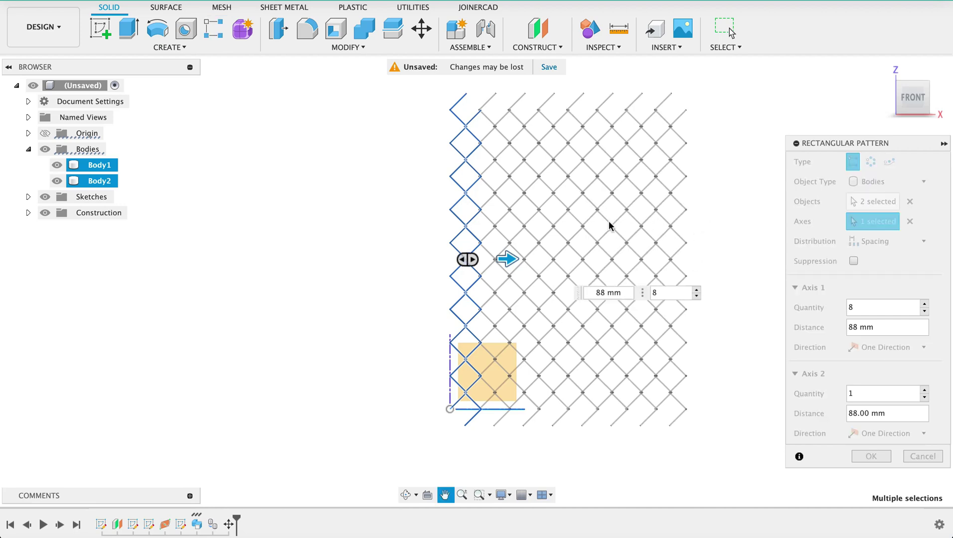
{"action": "middle_click_drag", "start_coordinate": [514, 236], "coordinate": [315, 257]}
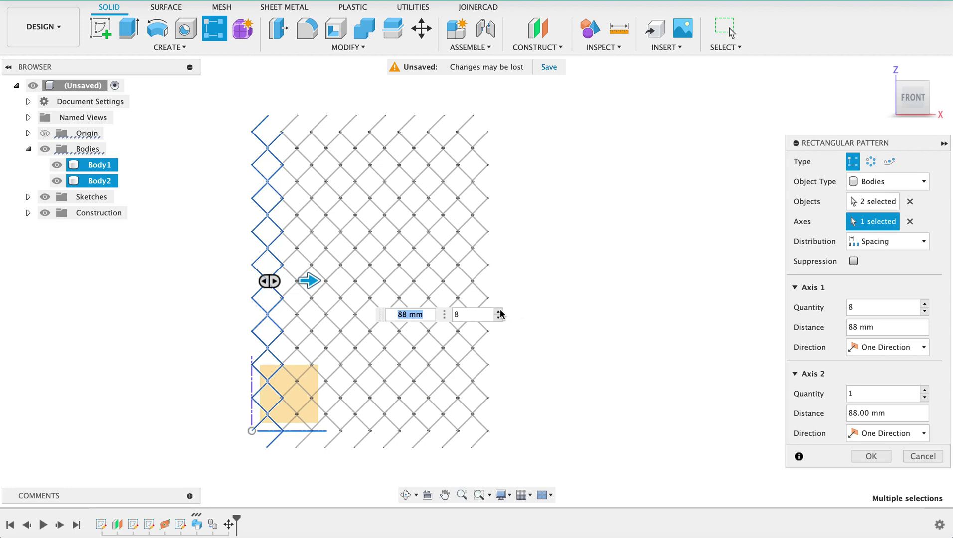
{"action": "left_click", "coordinate": [499, 312]}
{"action": "left_click", "coordinate": [498, 312]}
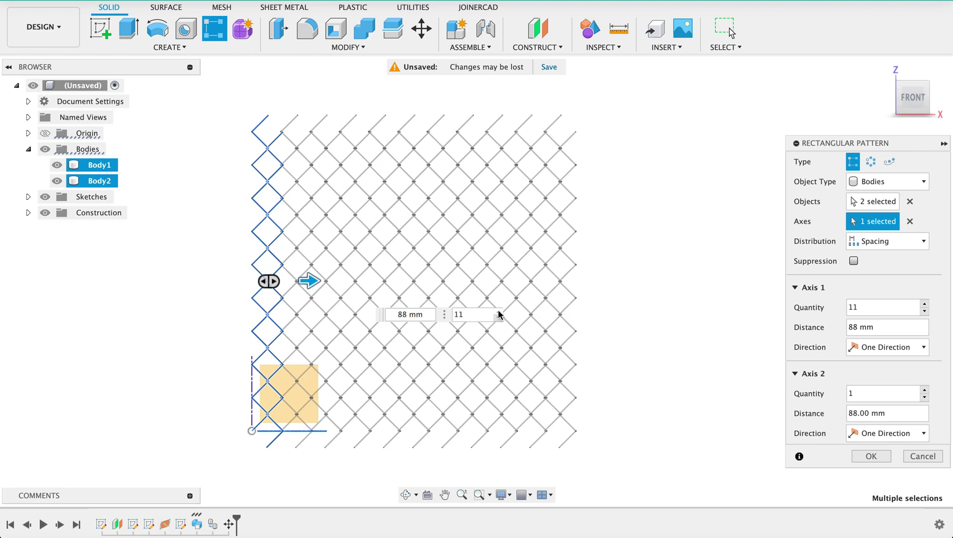
{"action": "left_click", "coordinate": [499, 313]}
{"action": "left_click", "coordinate": [498, 312]}
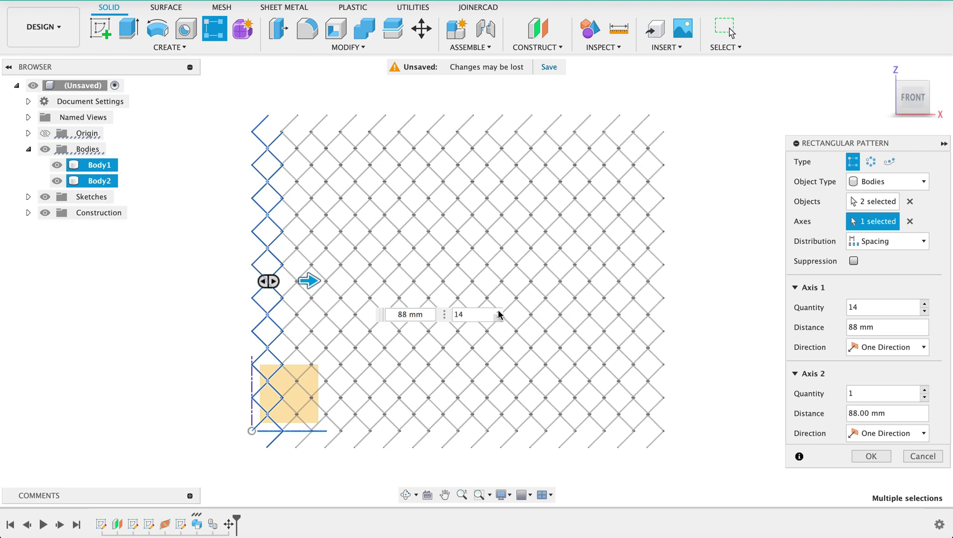
{"action": "left_click", "coordinate": [499, 312]}
{"action": "scroll", "coordinate": [568, 293], "scroll_direction": "down", "scroll_amount": 3}
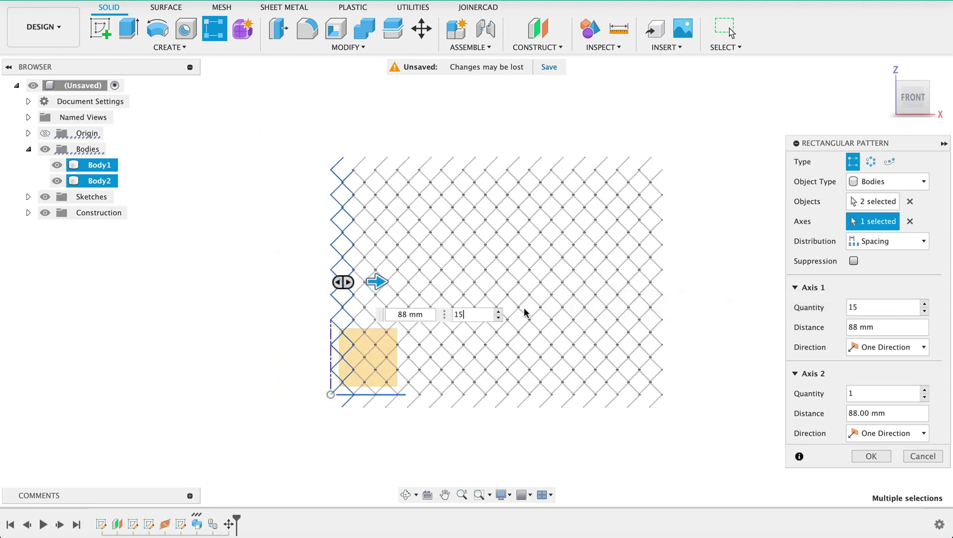
{"action": "left_click", "coordinate": [499, 313]}
{"action": "left_click", "coordinate": [584, 315]}
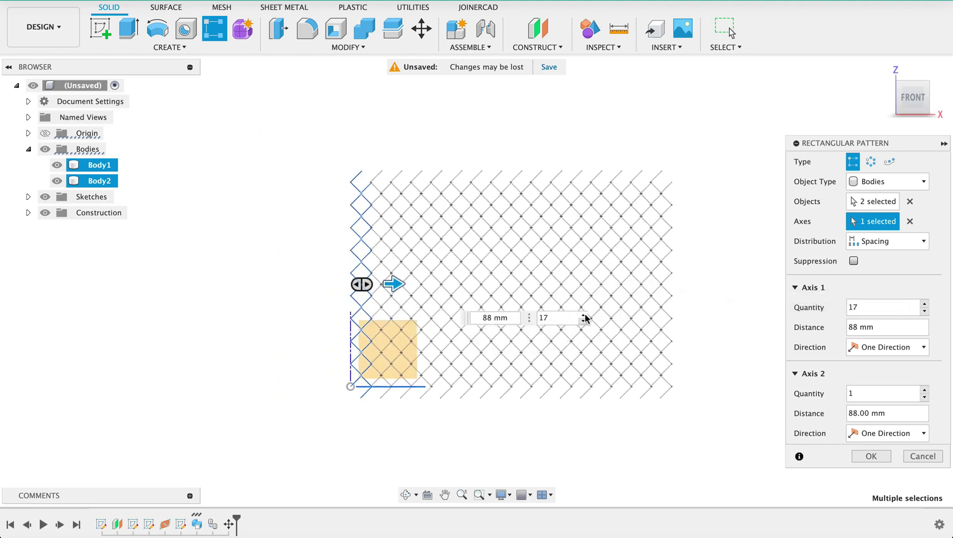
{"action": "left_click", "coordinate": [584, 315]}
{"action": "left_click", "coordinate": [584, 315]}
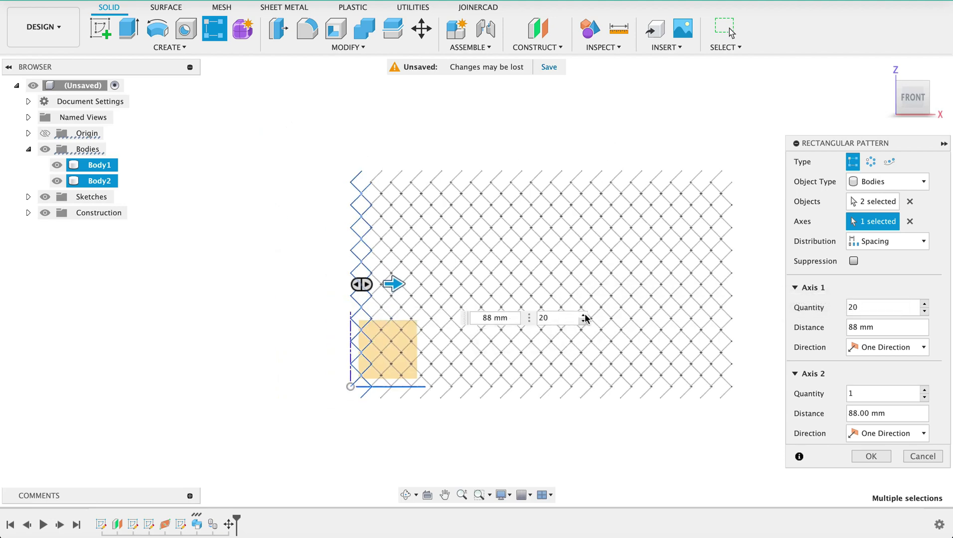
{"action": "left_click", "coordinate": [871, 455]}
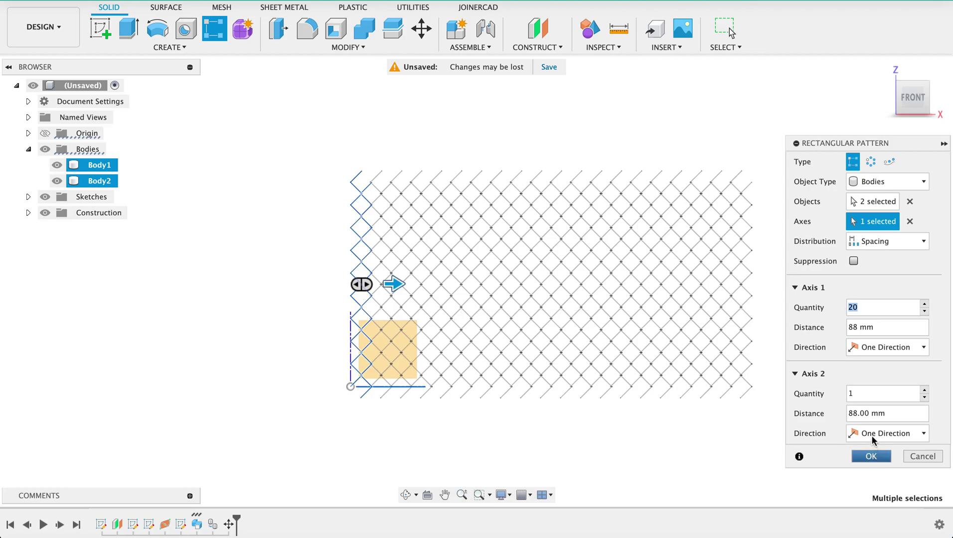
{"action": "scroll", "coordinate": [640, 259], "scroll_direction": "up", "scroll_amount": 3}
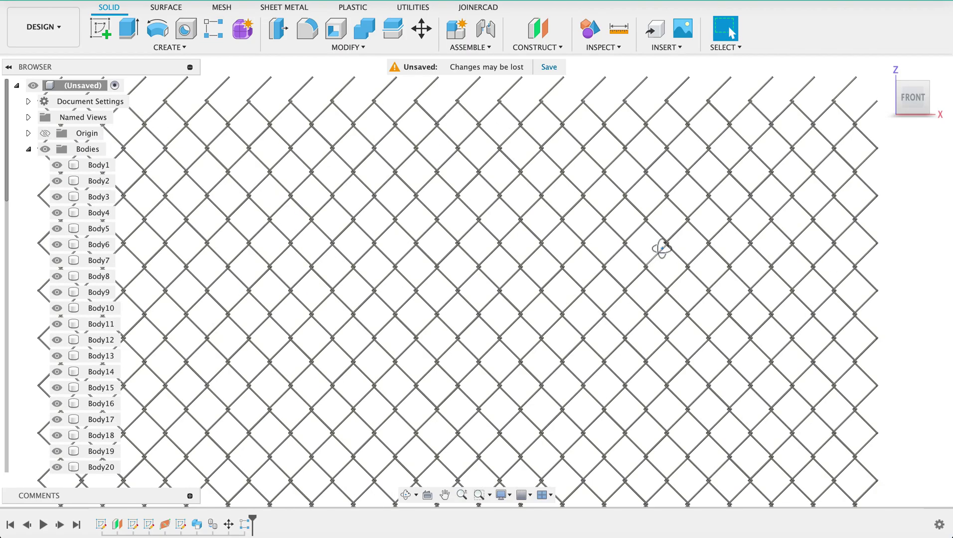
Step: Start a new sketch on the vertical front plane, facing the patterned chain-link mesh
{"action": "middle_click_drag", "start_coordinate": [660, 251], "coordinate": [817, 144], "text": "shift"}
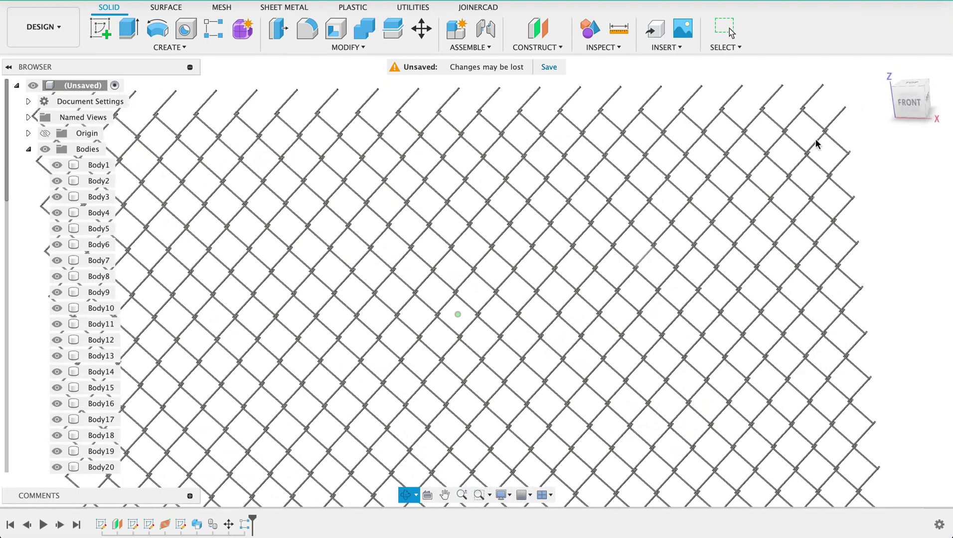
{"action": "left_click", "coordinate": [910, 102]}
{"action": "scroll", "coordinate": [668, 156], "scroll_direction": "down", "scroll_amount": 4}
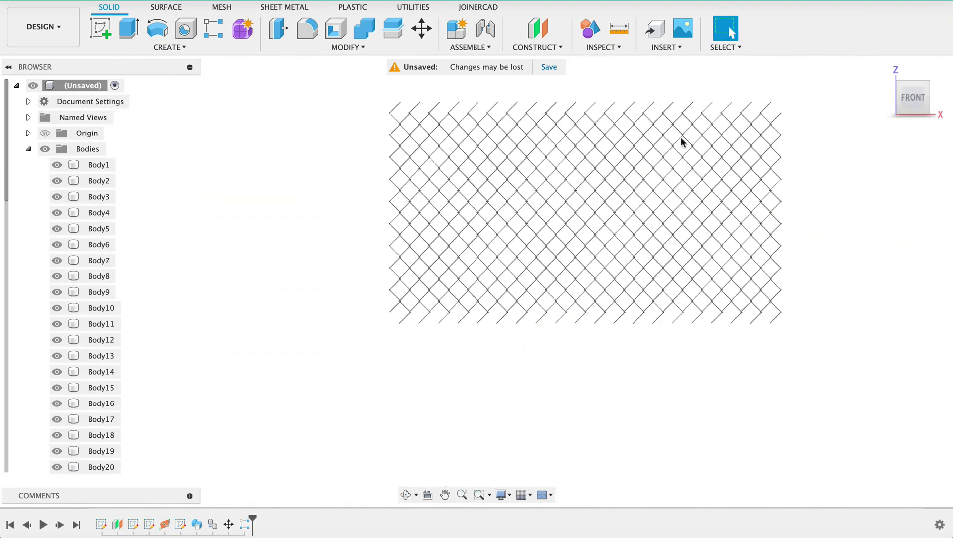
{"action": "scroll", "coordinate": [687, 137], "scroll_direction": "up", "scroll_amount": 2}
{"action": "middle_click_drag", "start_coordinate": [617, 115], "coordinate": [642, 174]}
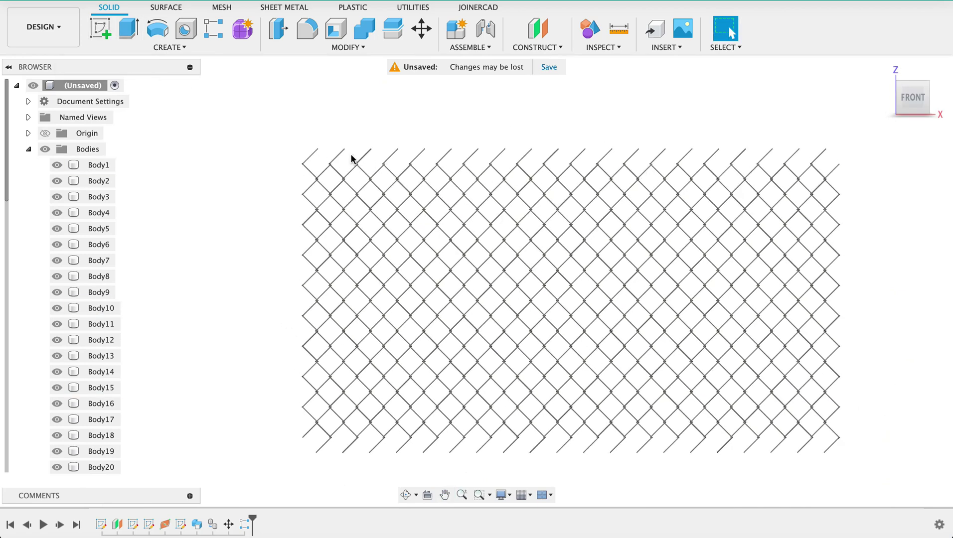
{"action": "left_click", "coordinate": [96, 34]}
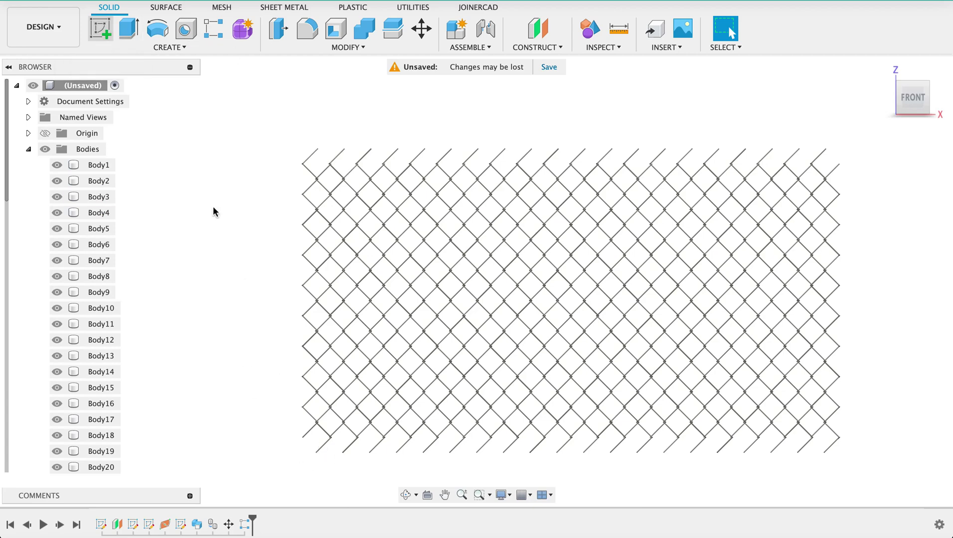
{"action": "left_click", "coordinate": [345, 416]}
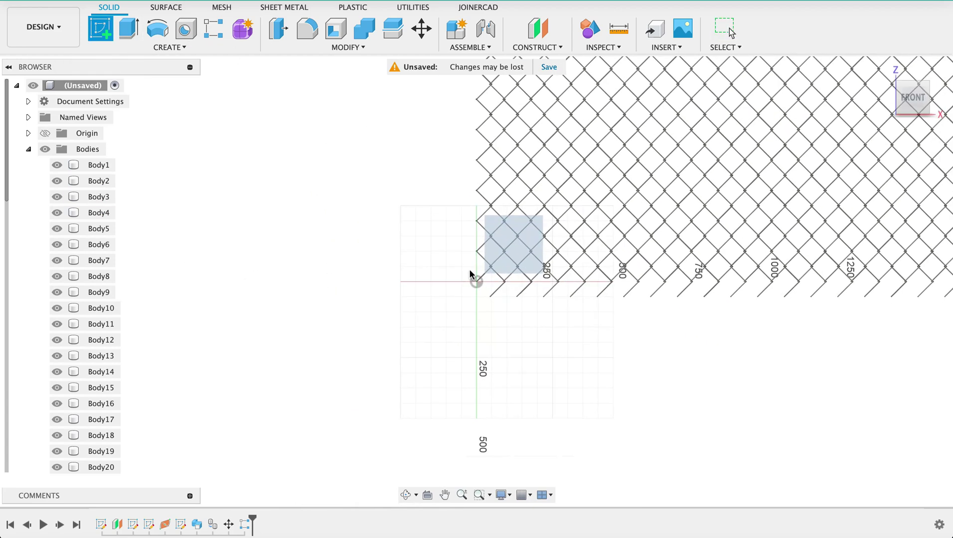
{"action": "mouse_move", "coordinate": [569, 166]}
{"action": "middle_mouse_down"}
{"action": "mouse_move", "coordinate": [532, 214]}
{"action": "mouse_move", "coordinate": [399, 261]}
{"action": "middle_mouse_up"}
{"action": "scroll", "coordinate": [399, 262], "scroll_direction": "up", "scroll_amount": 2}
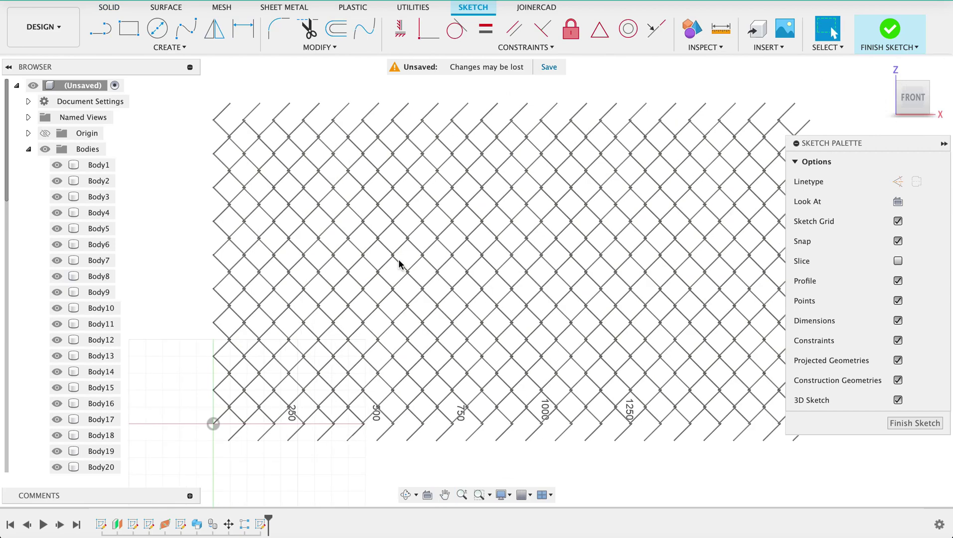
{"action": "scroll", "coordinate": [419, 260], "scroll_direction": "down", "scroll_amount": 3}
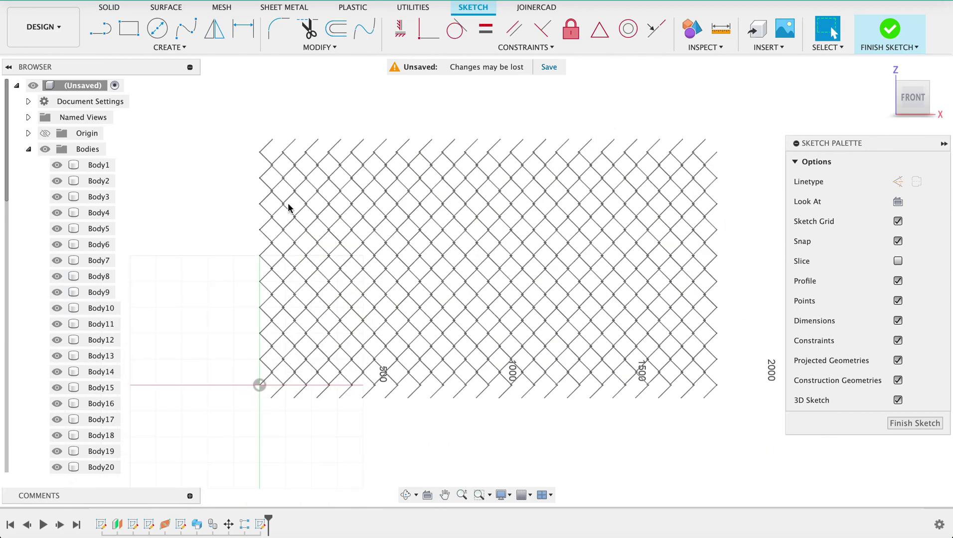
Step: Draw a two-point rectangle about 905 mm tall across the fence's full width, leaving the loose wire ends above and below outside it
{"action": "left_click", "coordinate": [128, 28]}
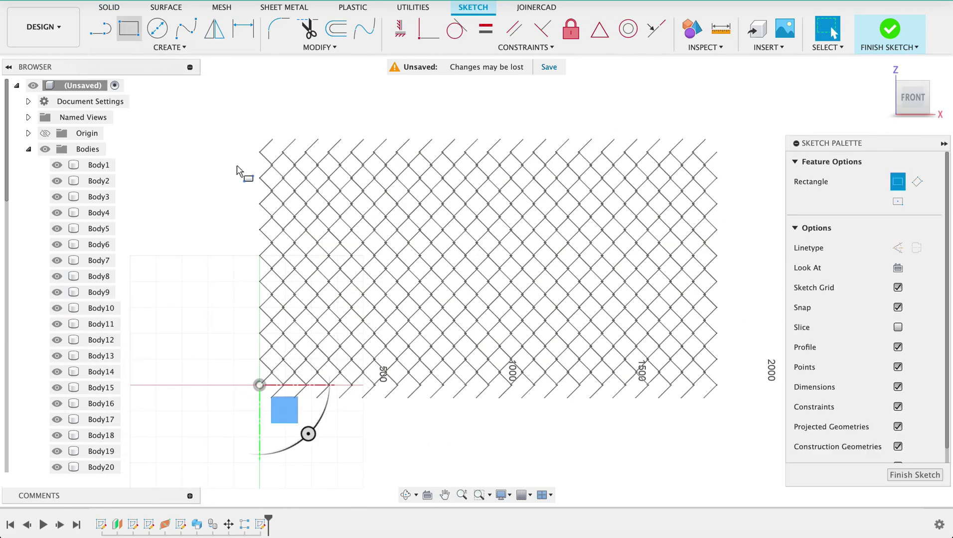
{"action": "left_click", "coordinate": [260, 152]}
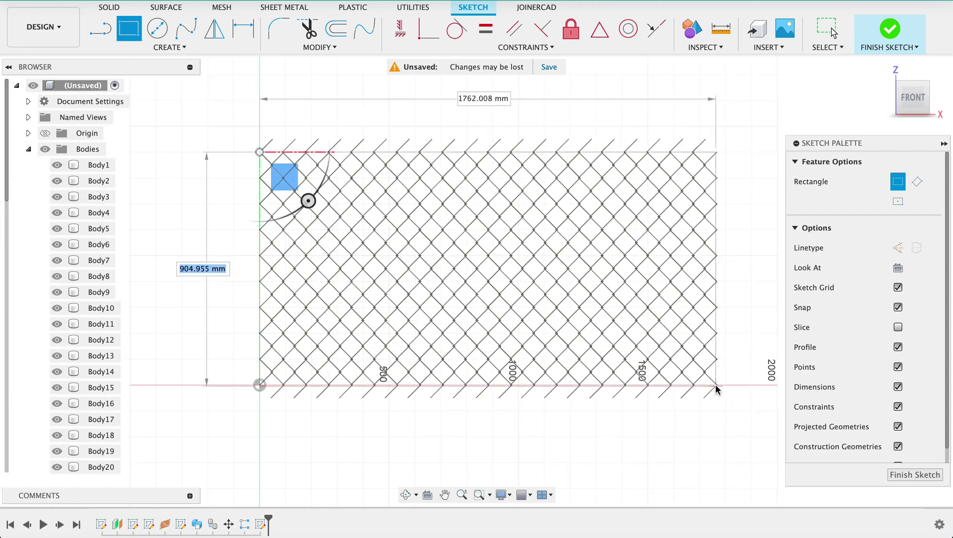
{"action": "scroll", "coordinate": [718, 389], "scroll_direction": "up", "scroll_amount": 5}
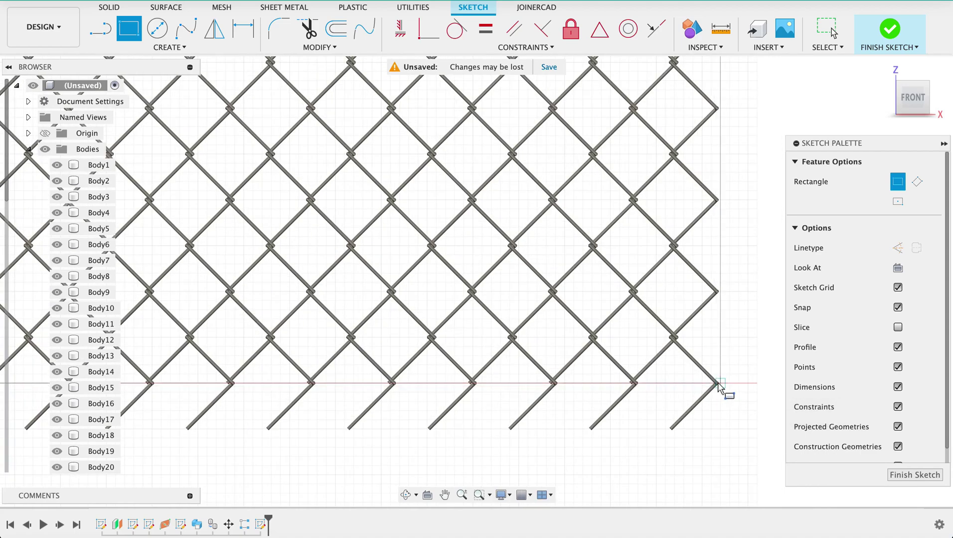
{"action": "left_click", "coordinate": [719, 385]}
{"action": "scroll", "coordinate": [719, 386], "scroll_direction": "down", "scroll_amount": 5}
{"action": "key", "text": "Escape"}
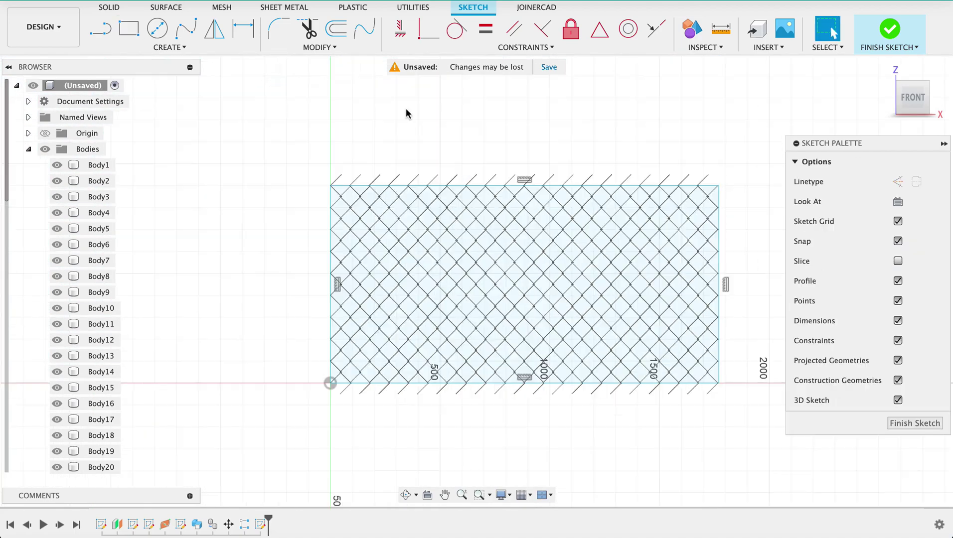
Step: Offset the rectangle outward by about 155 mm to enclose the loose wire ends, and finish the sketch
{"action": "left_click", "coordinate": [324, 30]}
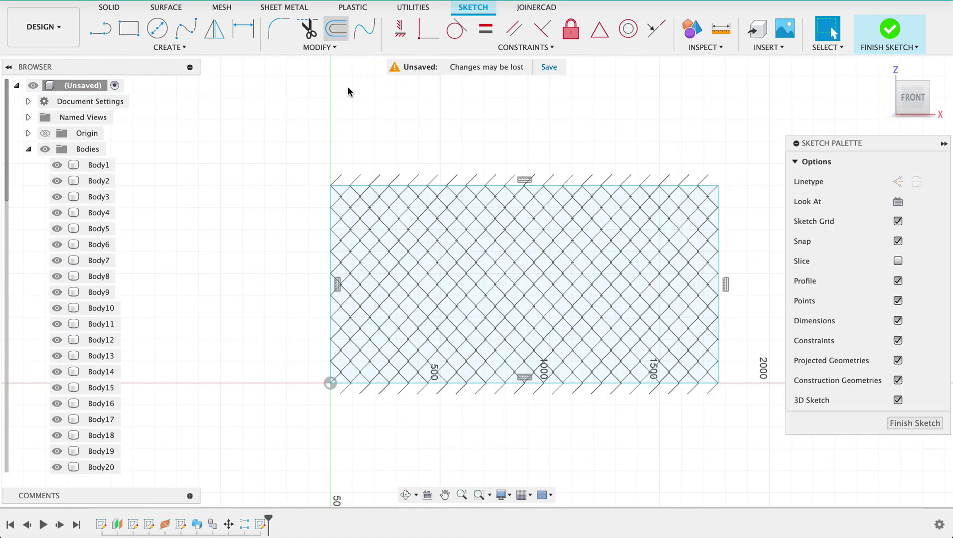
{"action": "left_click", "coordinate": [381, 187]}
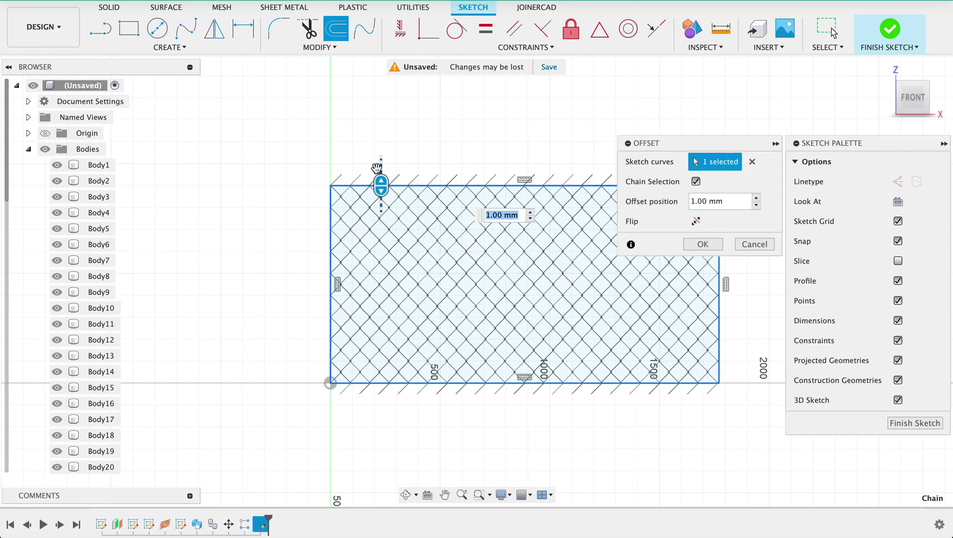
{"action": "left_click_drag", "start_coordinate": [378, 167], "coordinate": [378, 133]}
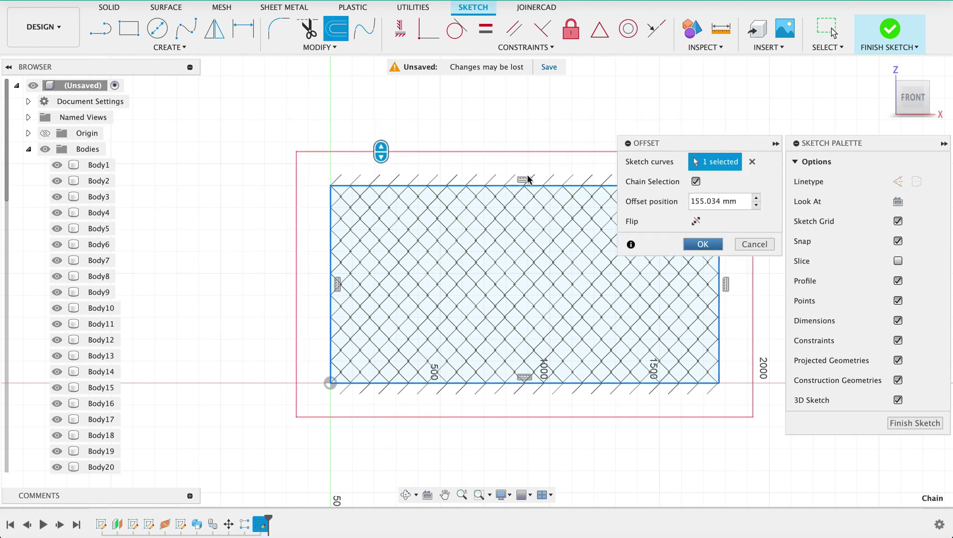
{"action": "left_click", "coordinate": [693, 243]}
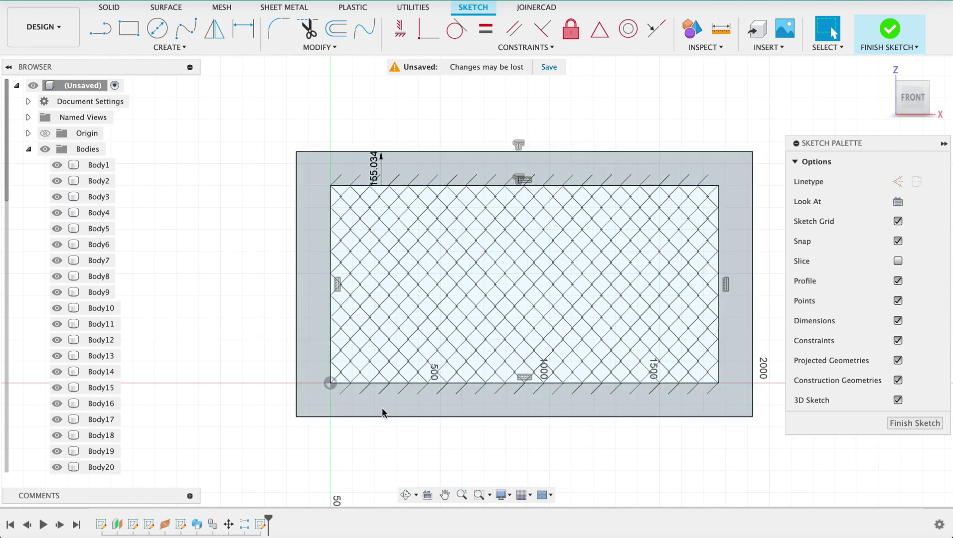
{"action": "key", "text": "Return"}
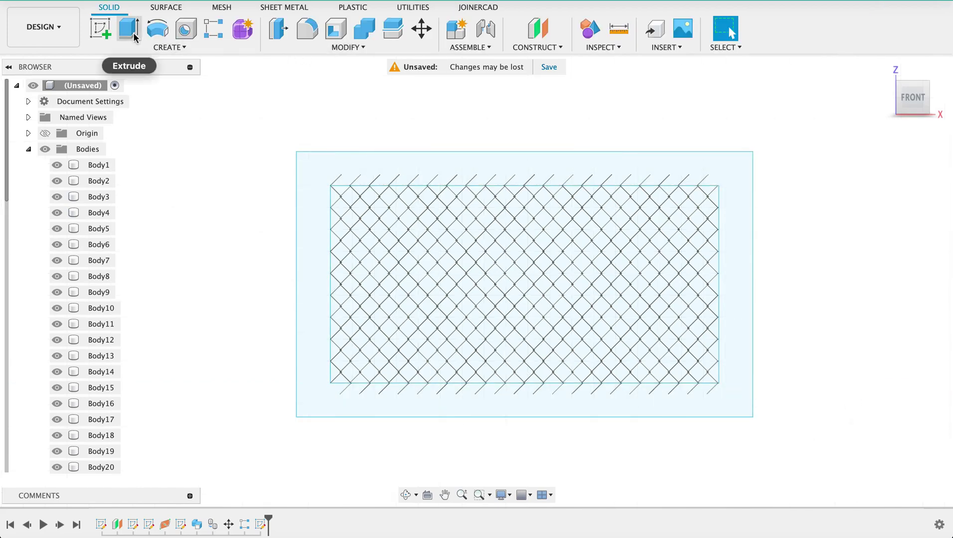
Step: Extrude the outer frame profile symmetrically by about 238 mm as a cut, trimming the protruding wire ends
{"action": "left_click", "coordinate": [128, 29]}
{"action": "left_click", "coordinate": [868, 224]}
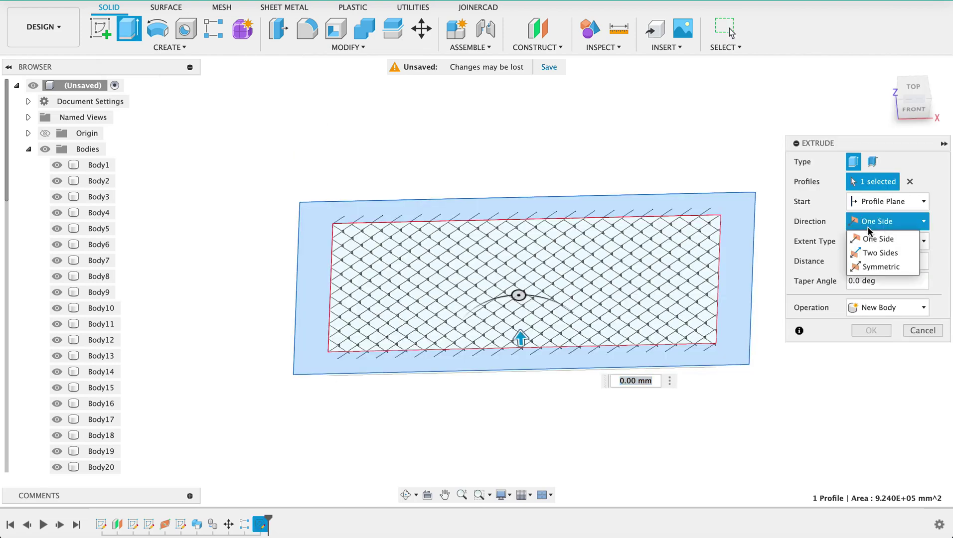
{"action": "left_click", "coordinate": [879, 267]}
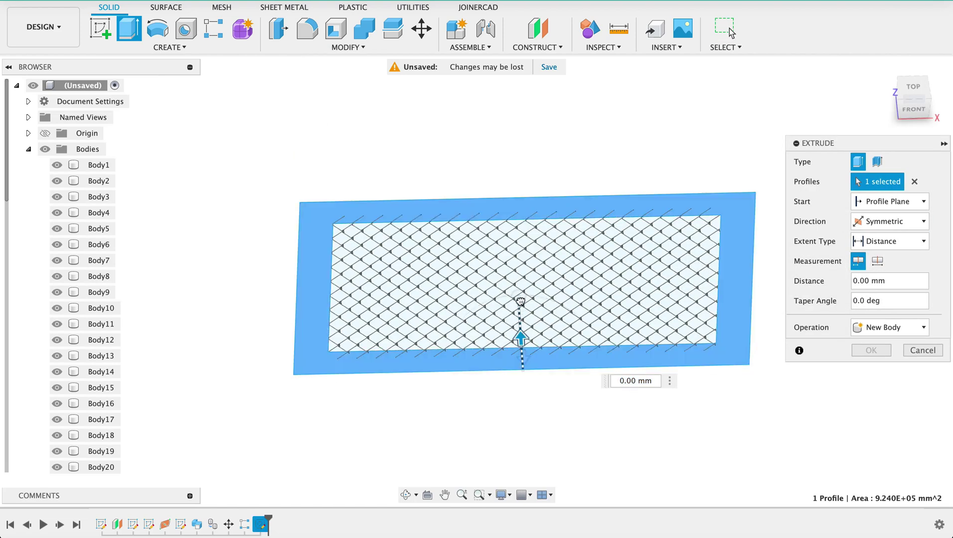
{"action": "left_click_drag", "start_coordinate": [520, 301], "coordinate": [864, 377]}
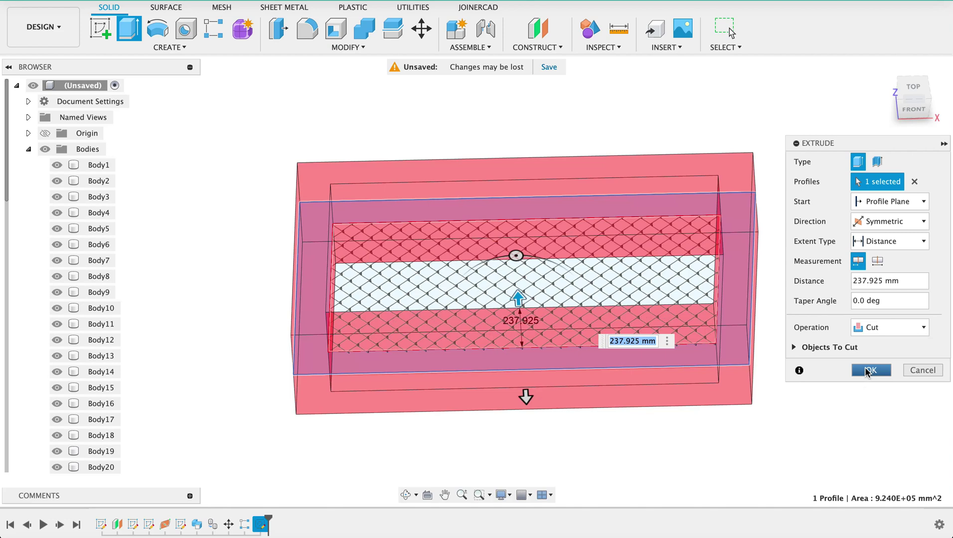
{"action": "left_click", "coordinate": [870, 371]}
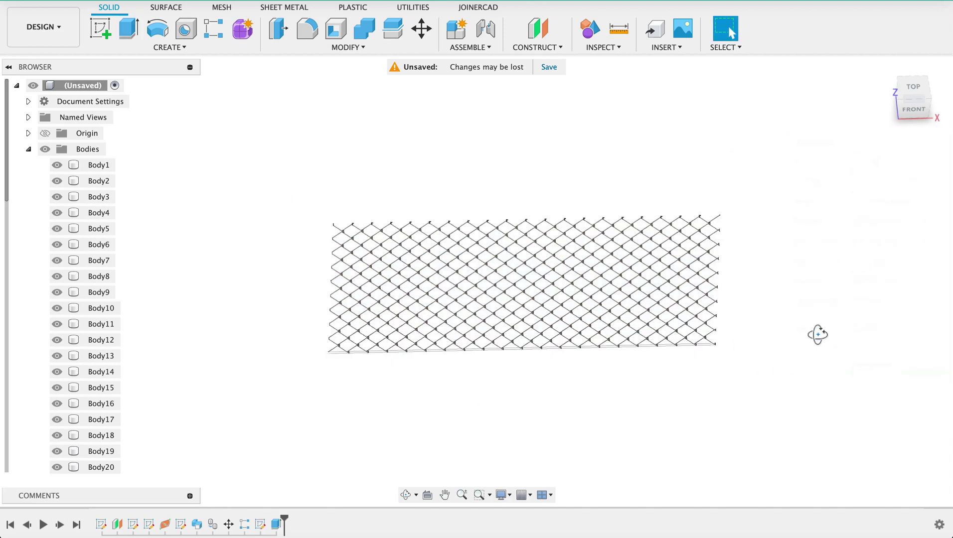
Step: Start a sketch on the horizontal top plane and draw an 80 mm diameter circle centred on the origin at the fence's end
{"action": "middle_click_drag", "start_coordinate": [818, 335], "coordinate": [815, 279], "text": "shift"}
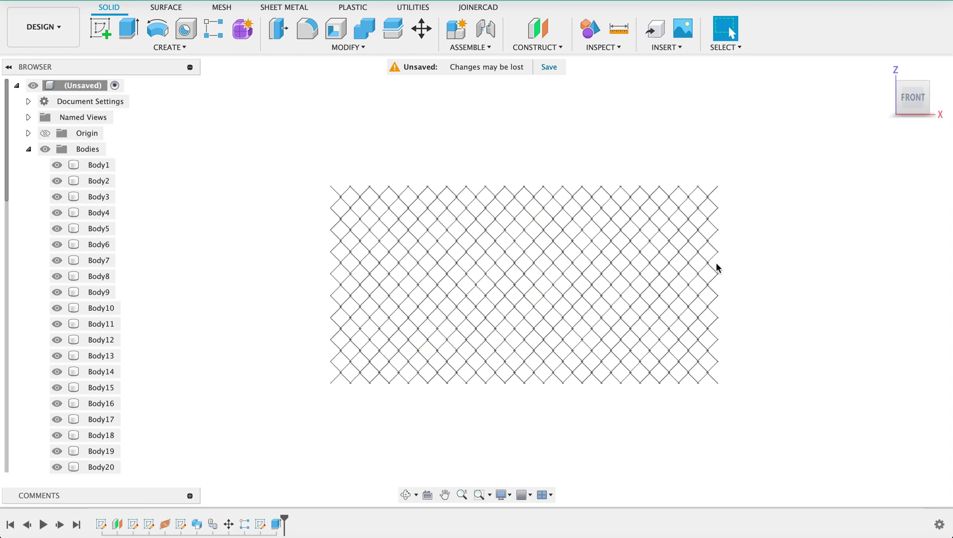
{"action": "middle_click_drag", "start_coordinate": [813, 166], "coordinate": [815, 242], "text": "shift"}
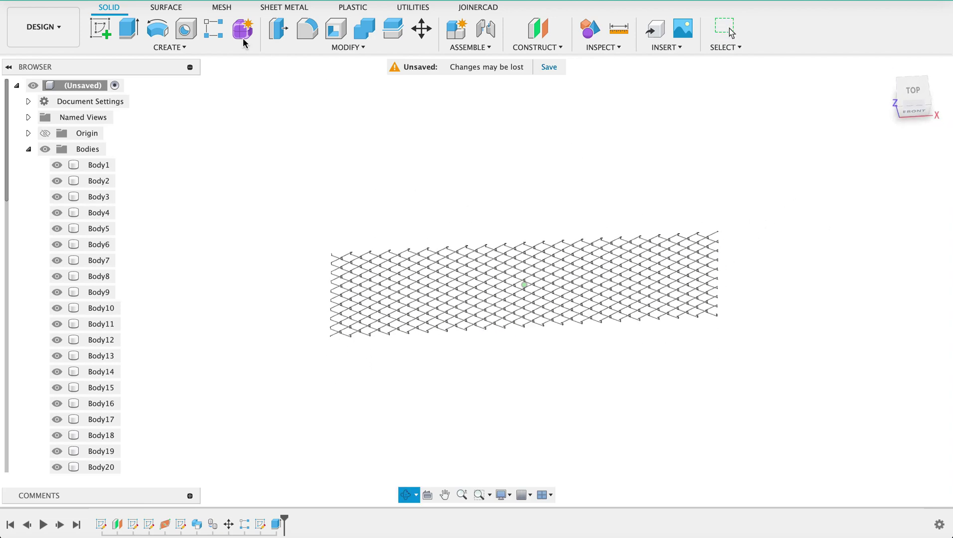
{"action": "left_click", "coordinate": [106, 33]}
{"action": "mouse_move", "coordinate": [379, 292]}
{"action": "middle_mouse_down", "text": "shift"}
{"action": "mouse_move", "coordinate": [434, 215]}
{"action": "mouse_move", "coordinate": [432, 241]}
{"action": "middle_mouse_up", "text": "shift"}
{"action": "left_click", "coordinate": [366, 240]}
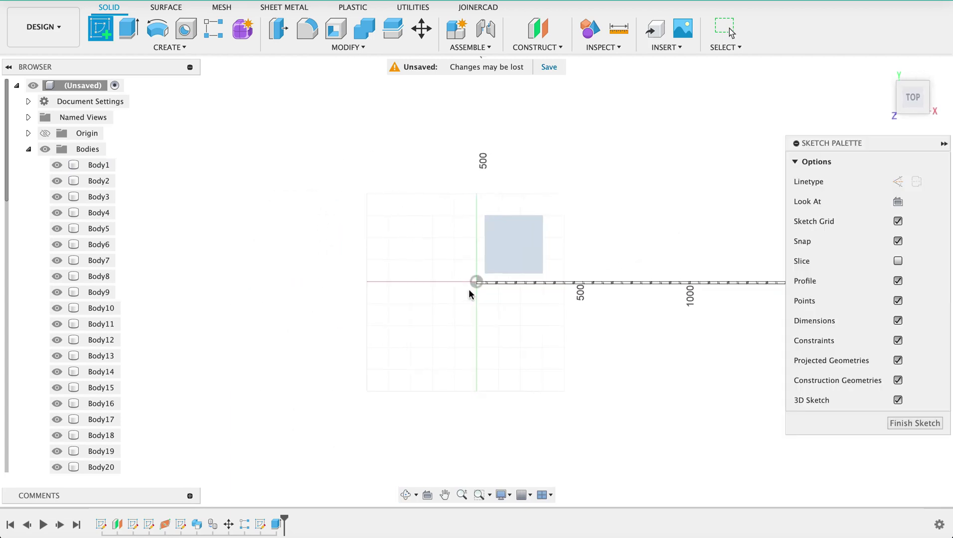
{"action": "scroll", "coordinate": [474, 289], "scroll_direction": "up", "scroll_amount": 6}
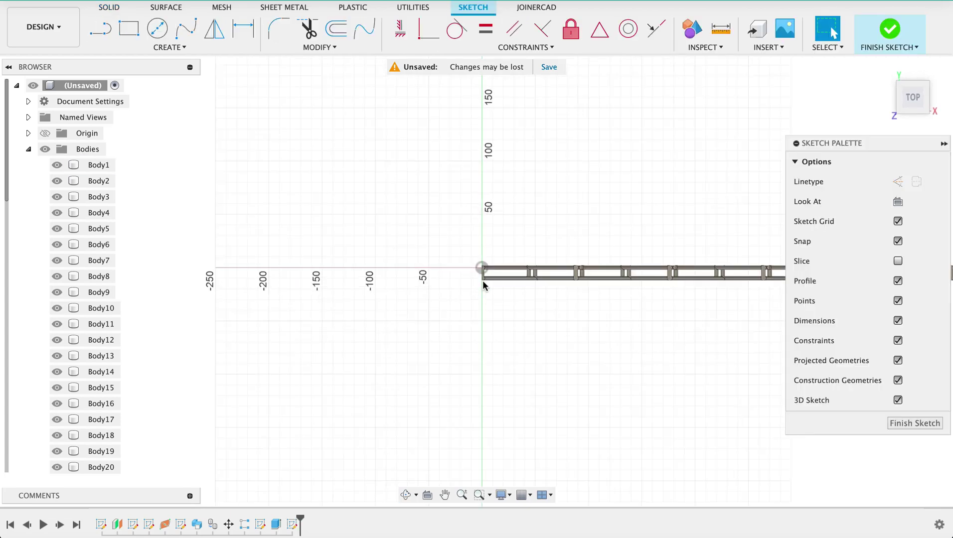
{"action": "key", "text": "c"}
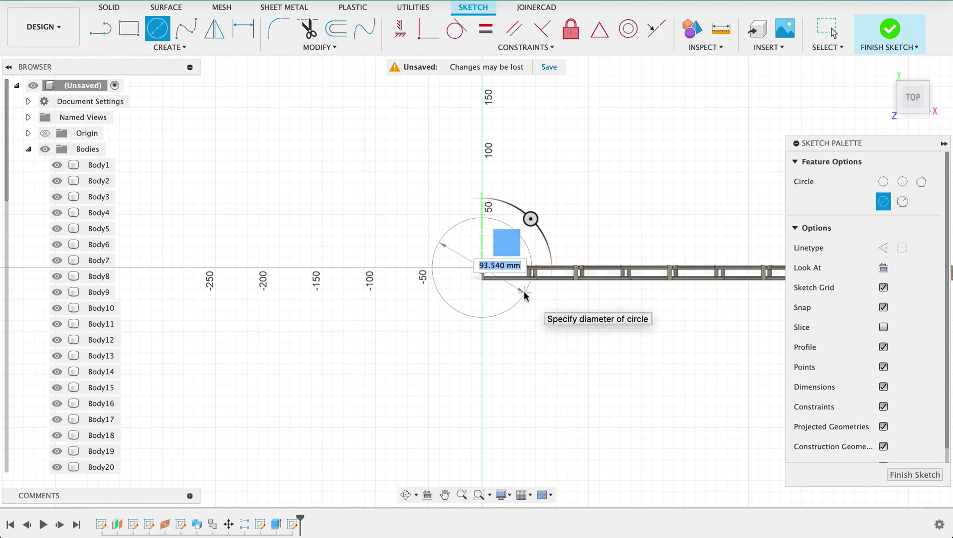
{"action": "key", "text": "Tab"}
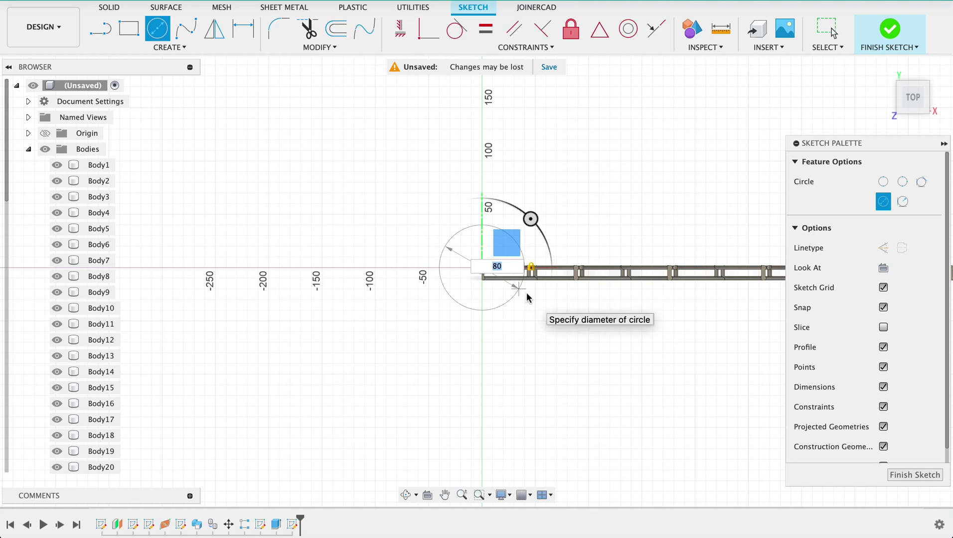
{"action": "key", "text": "Return"}
Step: Draw a second 80 mm diameter circle centred on the last wire at the fence's opposite end, and finish the sketch
{"action": "scroll", "coordinate": [527, 295], "scroll_direction": "down", "scroll_amount": 3}
{"action": "scroll", "coordinate": [633, 329], "scroll_direction": "down", "scroll_amount": 2}
{"action": "mouse_move", "coordinate": [634, 330]}
{"action": "middle_mouse_down"}
{"action": "mouse_move", "coordinate": [167, 325]}
{"action": "mouse_move", "coordinate": [370, 333]}
{"action": "middle_mouse_up"}
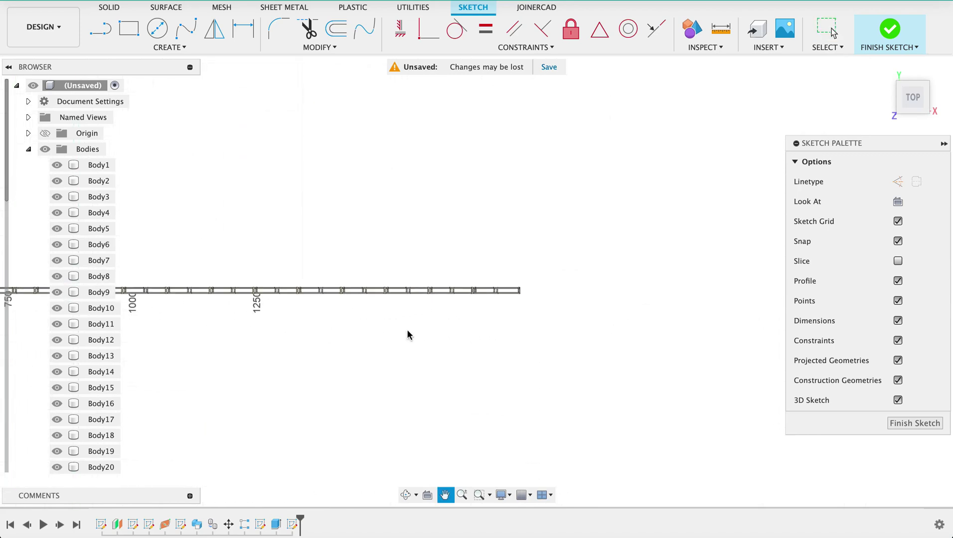
{"action": "scroll", "coordinate": [526, 294], "scroll_direction": "up", "scroll_amount": 5}
{"action": "key", "text": "c"}
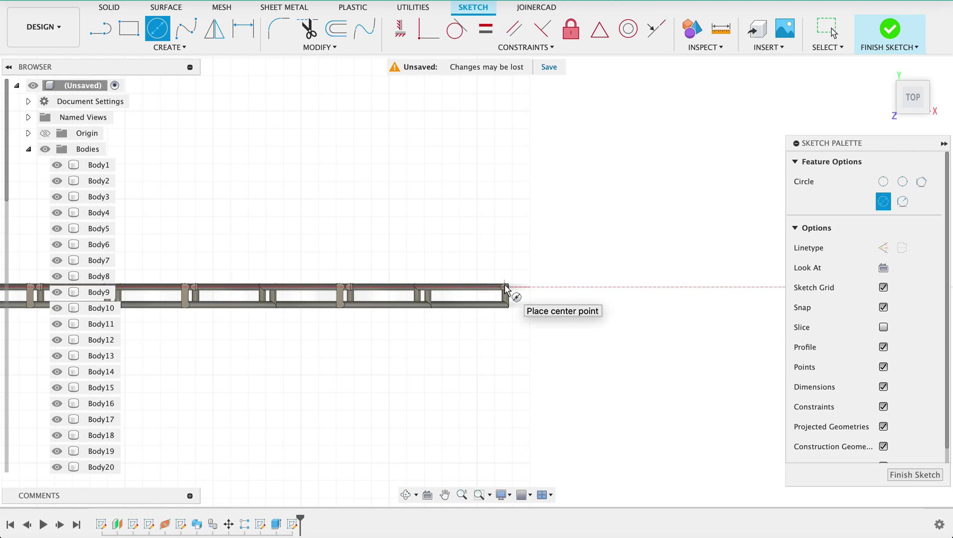
{"action": "scroll", "coordinate": [504, 288], "scroll_direction": "up", "scroll_amount": 3}
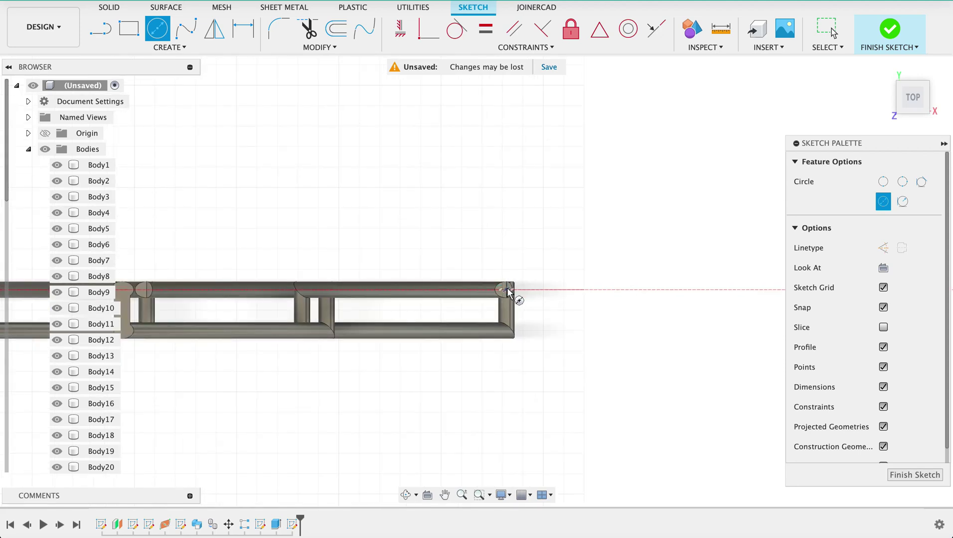
{"action": "left_click", "coordinate": [507, 289]}
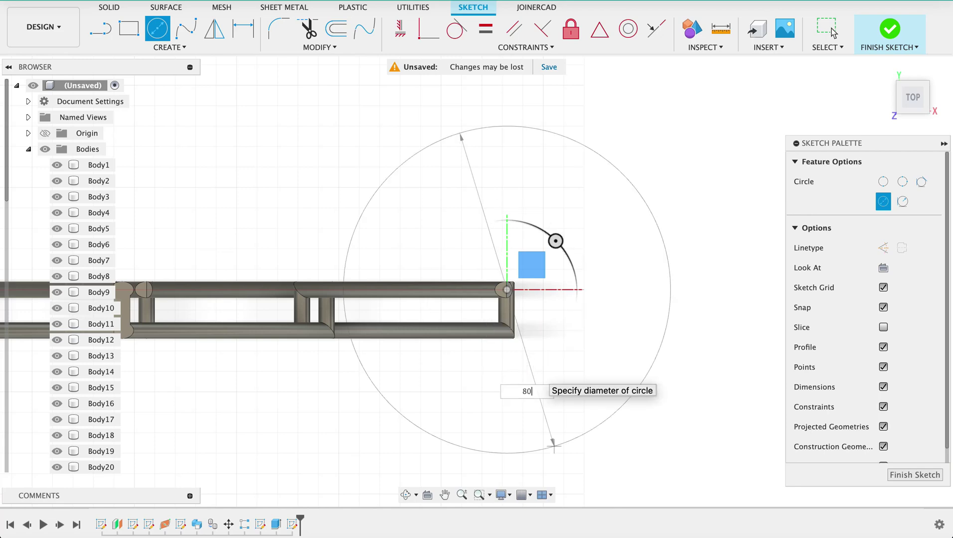
{"action": "key", "text": "Return"}
{"action": "scroll", "coordinate": [529, 364], "scroll_direction": "down", "scroll_amount": 6}
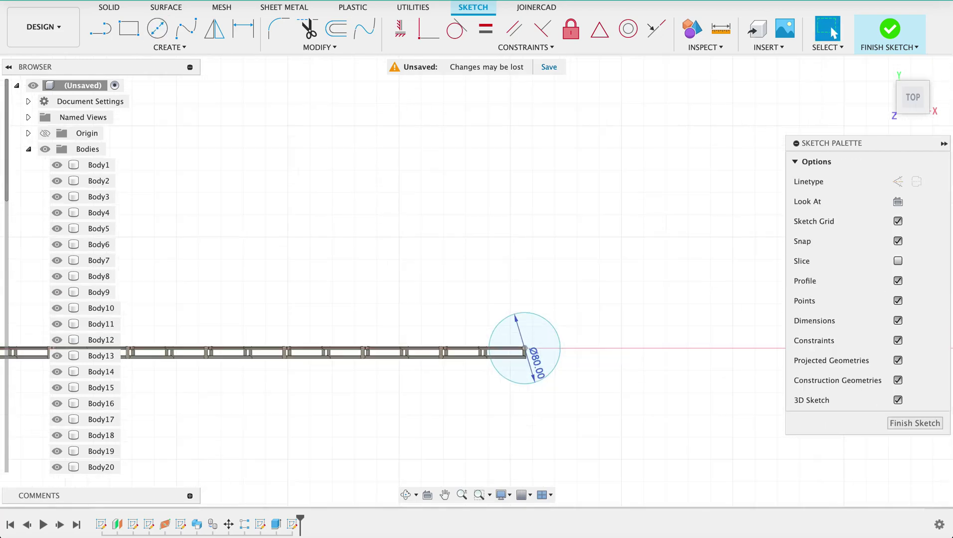
{"action": "scroll", "coordinate": [529, 364], "scroll_direction": "down", "scroll_amount": 8}
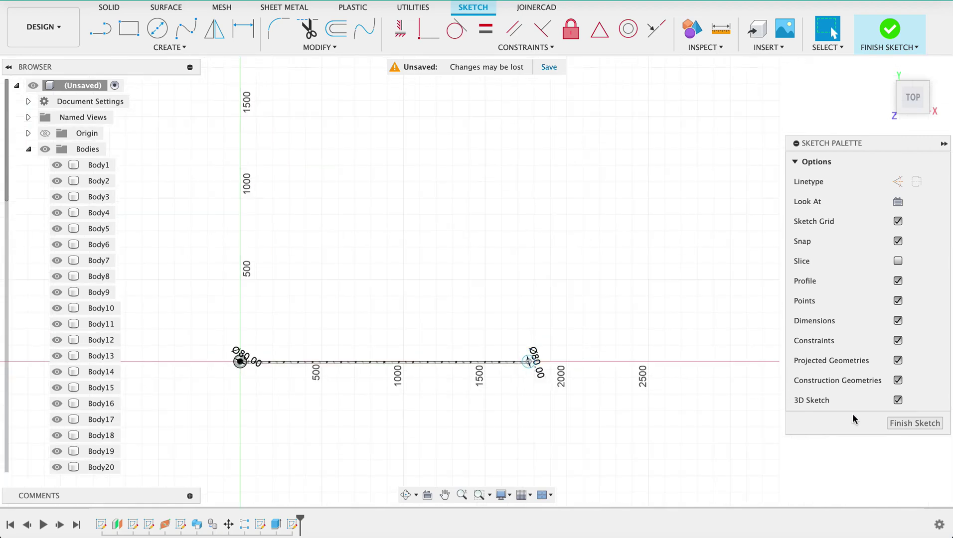
{"action": "left_click", "coordinate": [917, 426]}
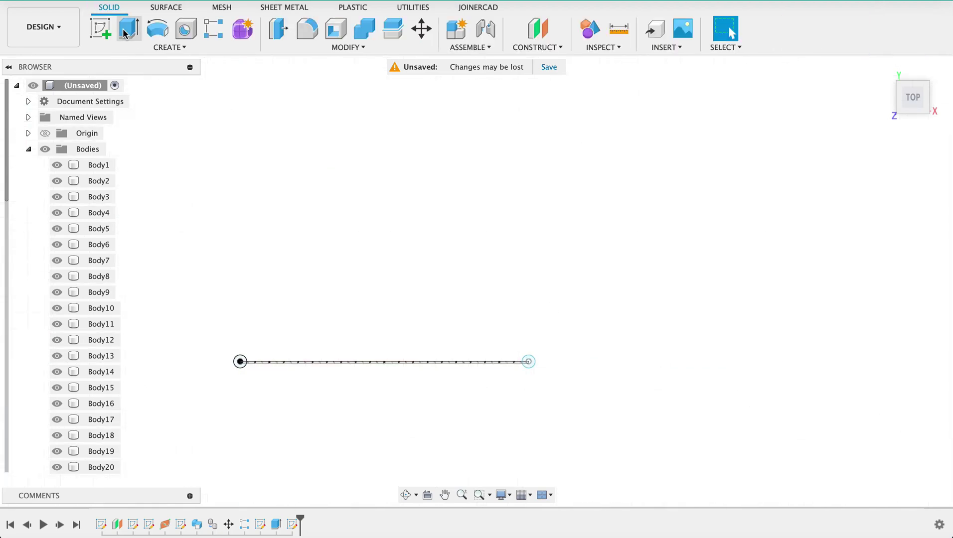
Step: Extrude the two 80 mm circles at both ends of the fence upward, with a distance of 1000 mm
{"action": "left_click", "coordinate": [127, 30]}
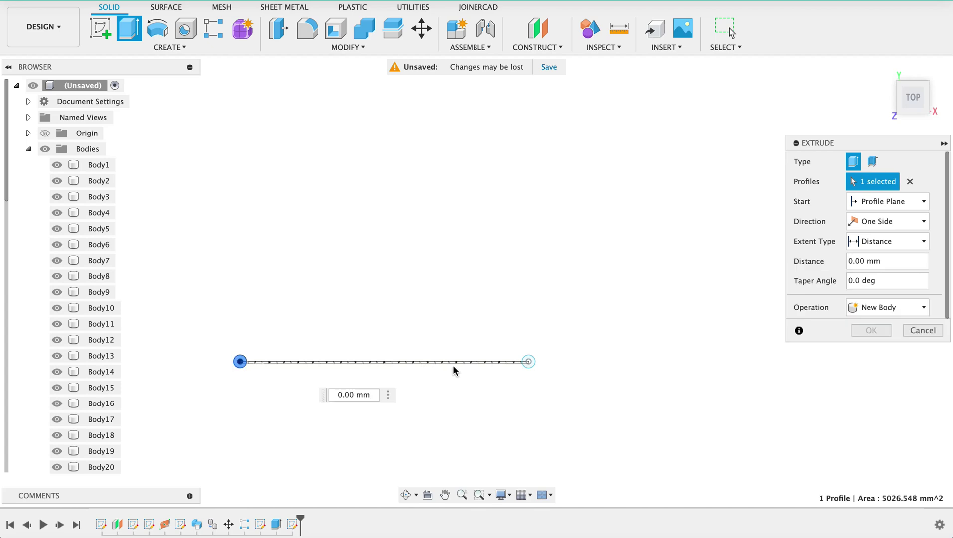
{"action": "left_click", "coordinate": [528, 364]}
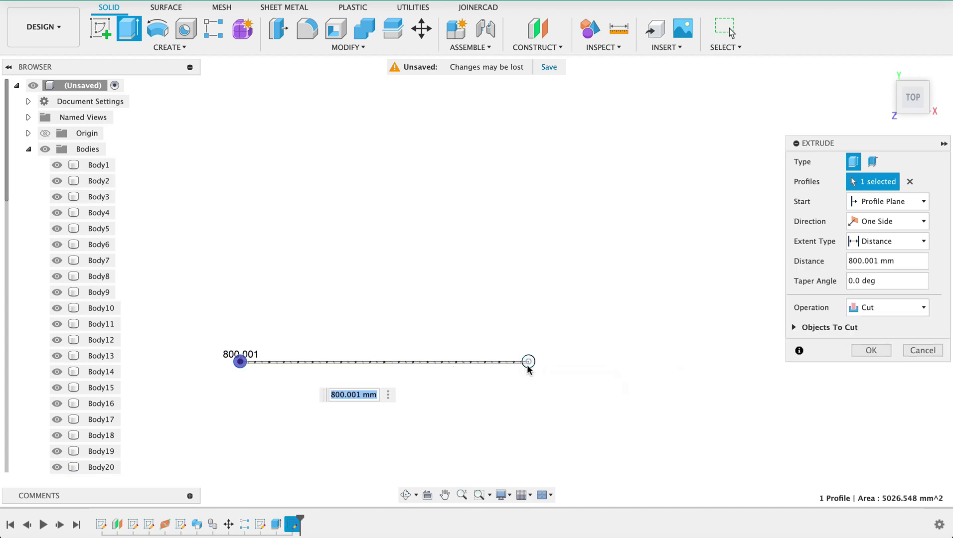
{"action": "scroll", "coordinate": [529, 365], "scroll_direction": "up", "scroll_amount": 3}
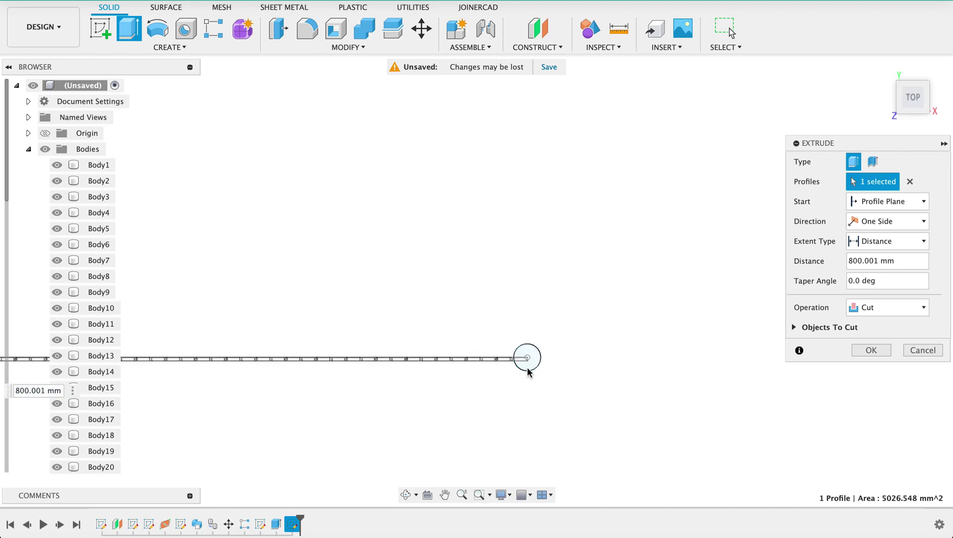
{"action": "left_click", "coordinate": [528, 369]}
{"action": "middle_click_drag", "start_coordinate": [453, 388], "coordinate": [602, 356]}
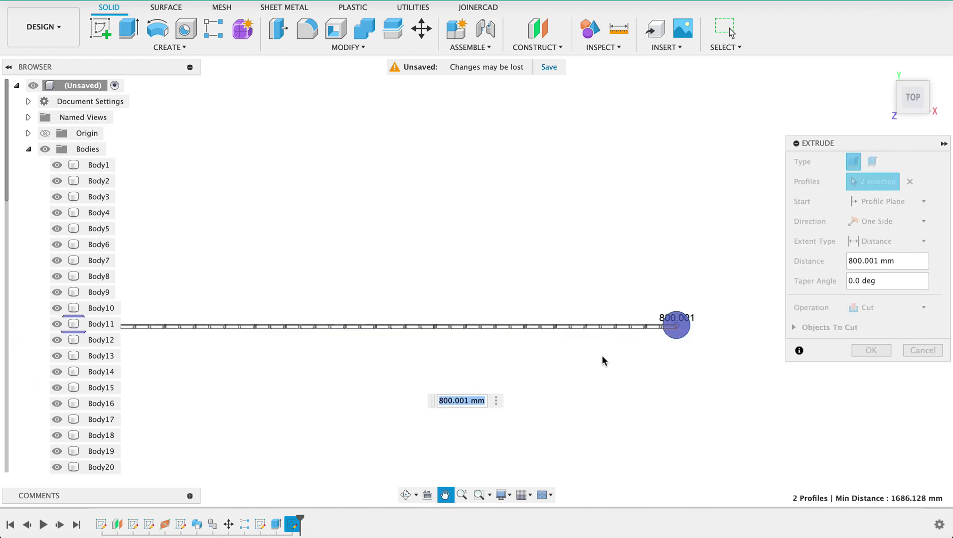
{"action": "middle_click_drag", "start_coordinate": [603, 312], "coordinate": [605, 299], "text": "shift"}
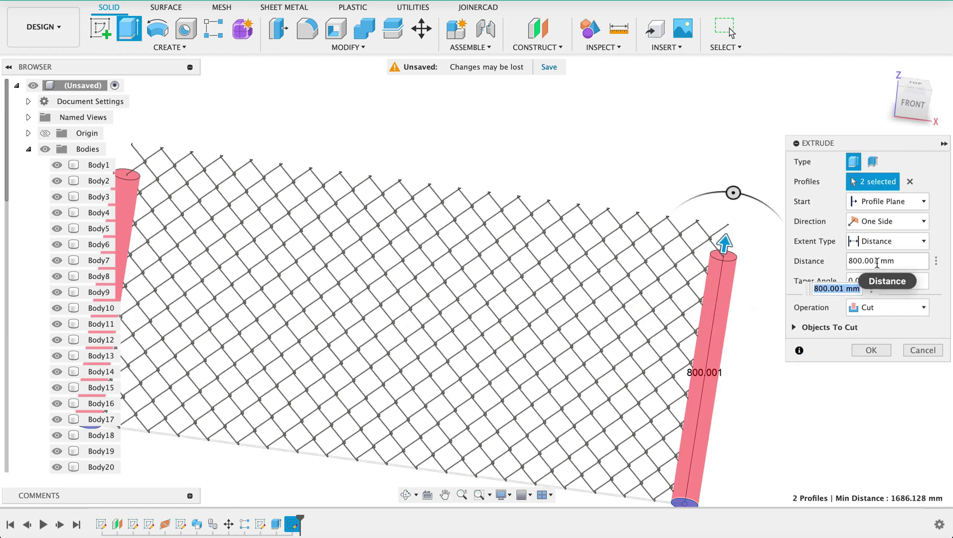
{"action": "left_click", "coordinate": [878, 262]}
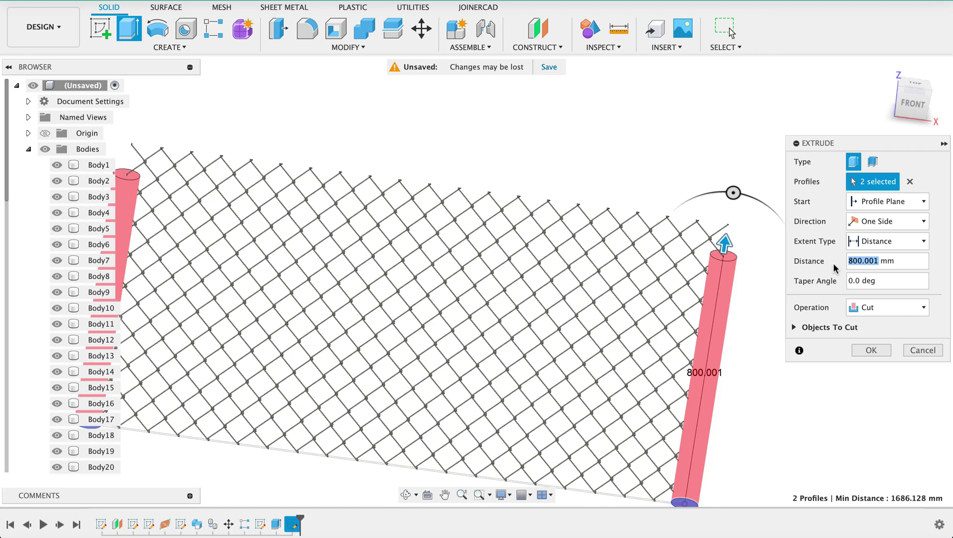
{"action": "type", "text": "1000"}
{"action": "key", "text": "Return"}
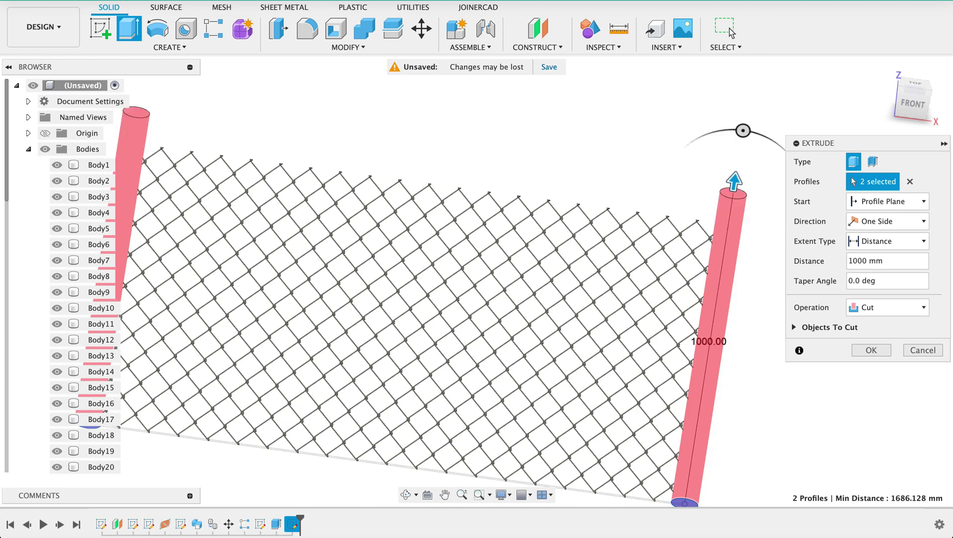
Step: Change the post extrusion to create new bodies, set its distance to 950 mm, and finish it
{"action": "left_click", "coordinate": [865, 308]}
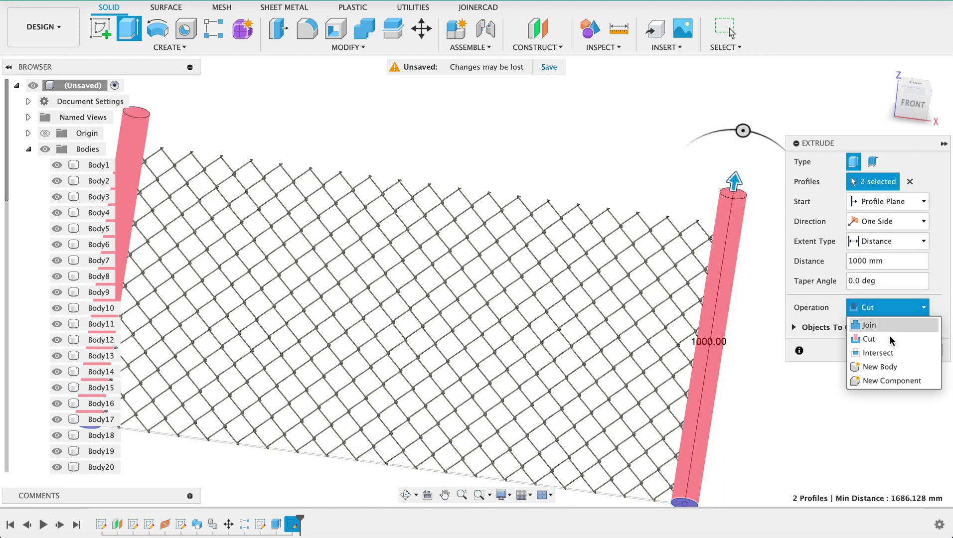
{"action": "left_click", "coordinate": [881, 368]}
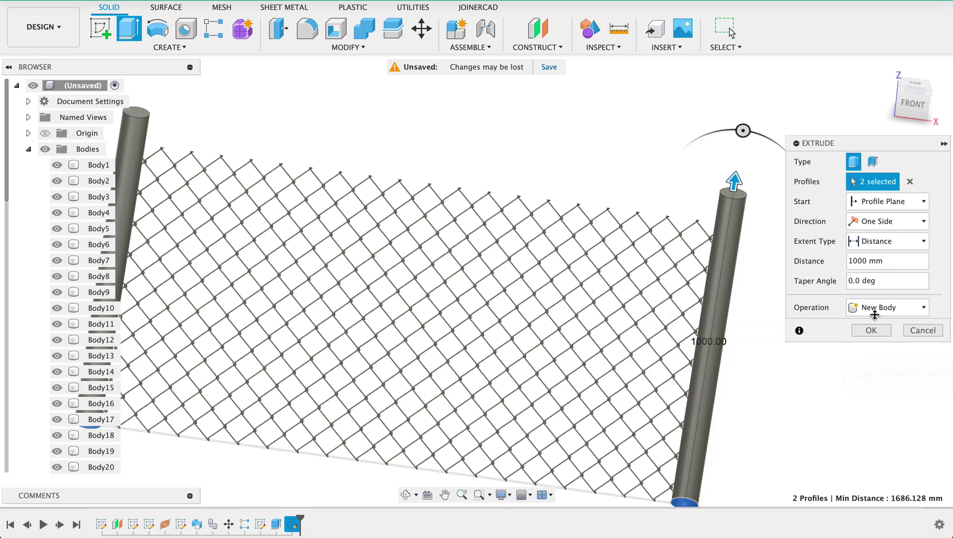
{"action": "left_click_drag", "start_coordinate": [857, 260], "coordinate": [849, 261]}
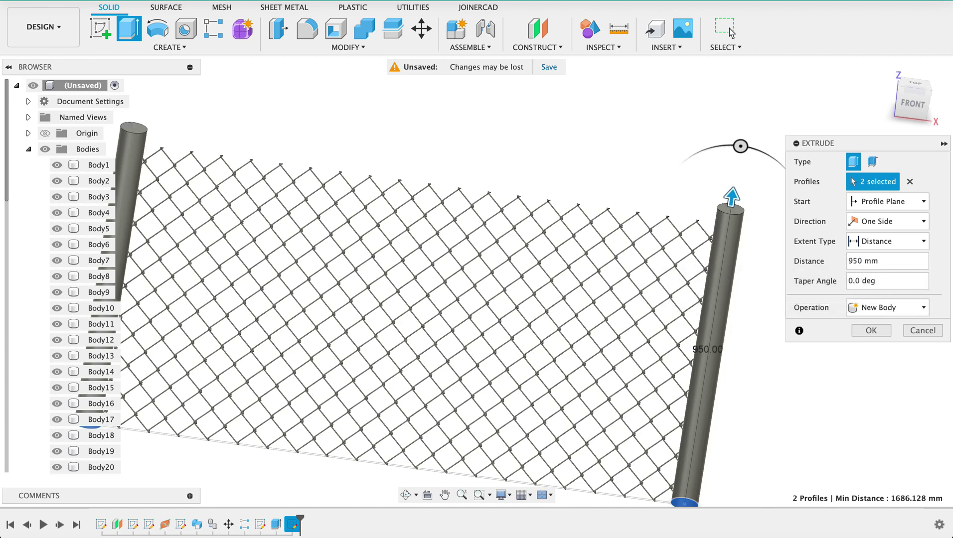
{"action": "left_click", "coordinate": [871, 331]}
Step: Show the construction plane Plane1 and start a new sketch on it
{"action": "left_click", "coordinate": [912, 103]}
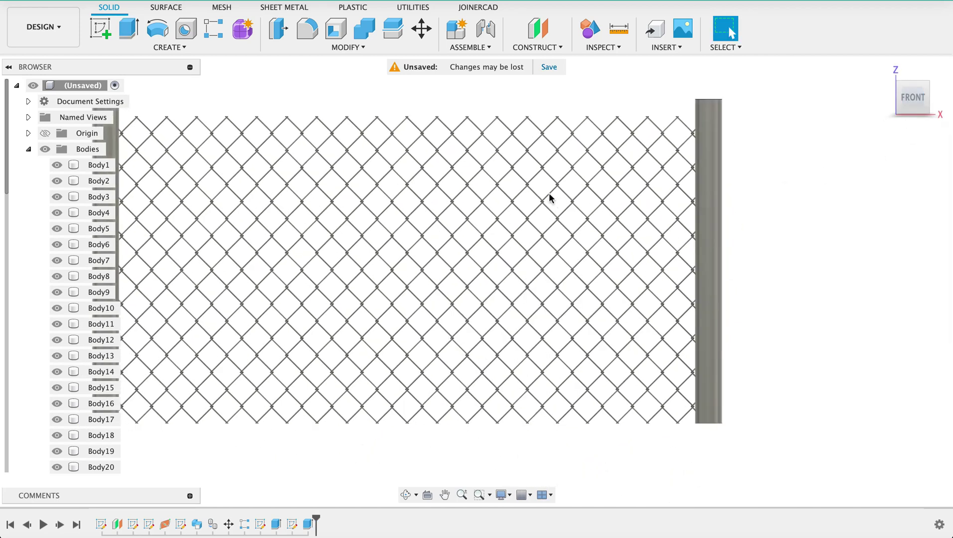
{"action": "scroll", "coordinate": [549, 194], "scroll_direction": "down", "scroll_amount": 3}
{"action": "middle_click_drag", "start_coordinate": [505, 177], "coordinate": [609, 180]}
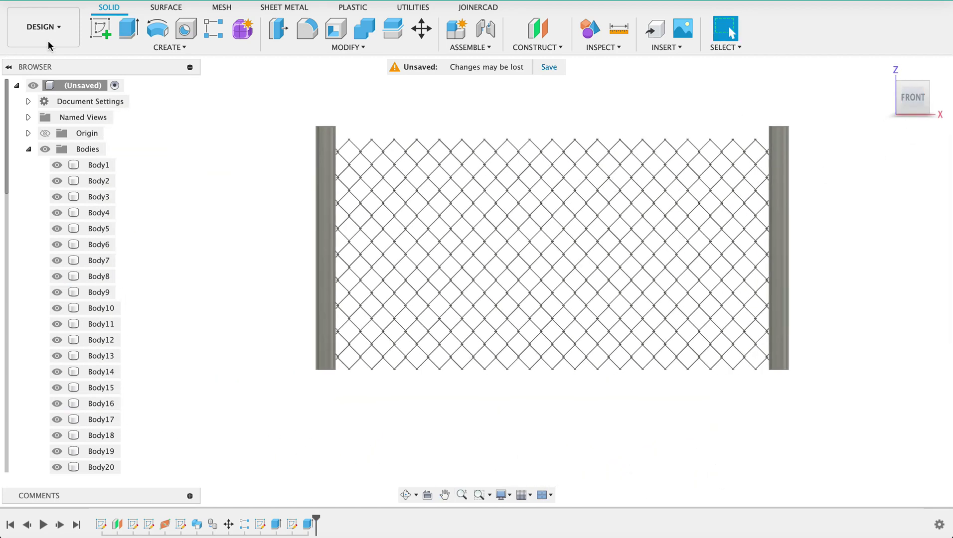
{"action": "left_click", "coordinate": [100, 28]}
{"action": "left_click", "coordinate": [368, 307]}
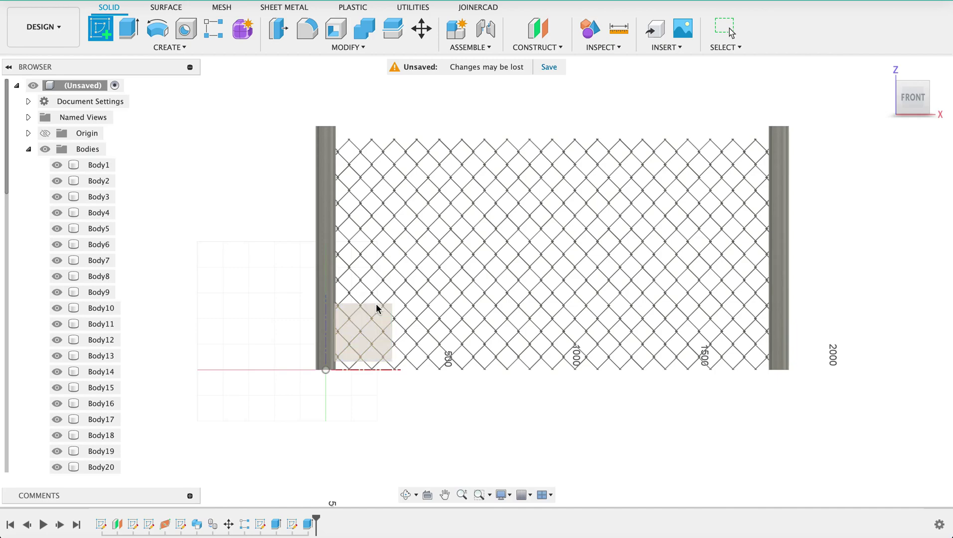
{"action": "mouse_move", "coordinate": [361, 209]}
{"action": "middle_mouse_down", "text": "shift"}
{"action": "mouse_move", "coordinate": [390, 202]}
{"action": "mouse_move", "coordinate": [398, 278]}
{"action": "mouse_move", "coordinate": [394, 249]}
{"action": "middle_mouse_up", "text": "shift"}
{"action": "scroll", "coordinate": [356, 292], "scroll_direction": "up", "scroll_amount": 3}
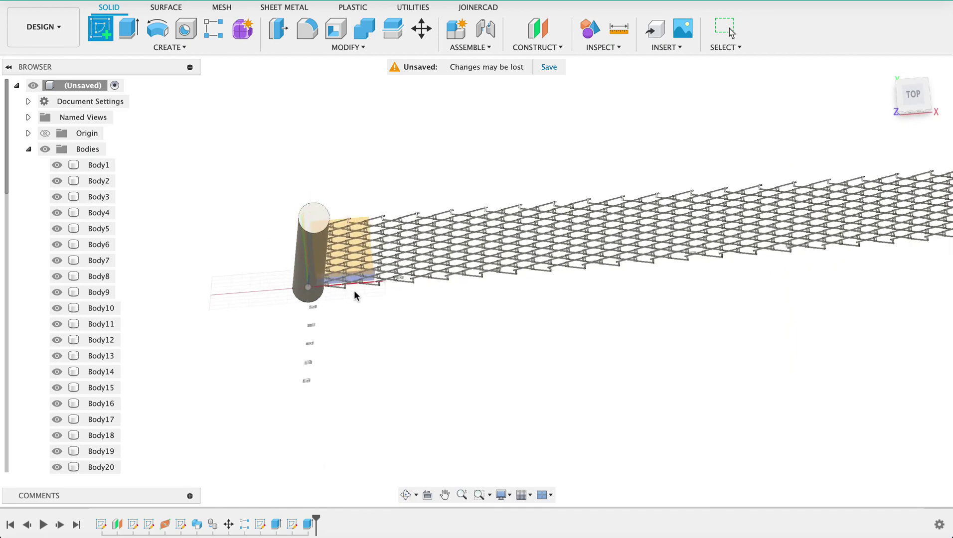
{"action": "scroll", "coordinate": [355, 296], "scroll_direction": "up", "scroll_amount": 8}
{"action": "middle_click_drag", "start_coordinate": [332, 328], "coordinate": [327, 319], "text": "shift"}
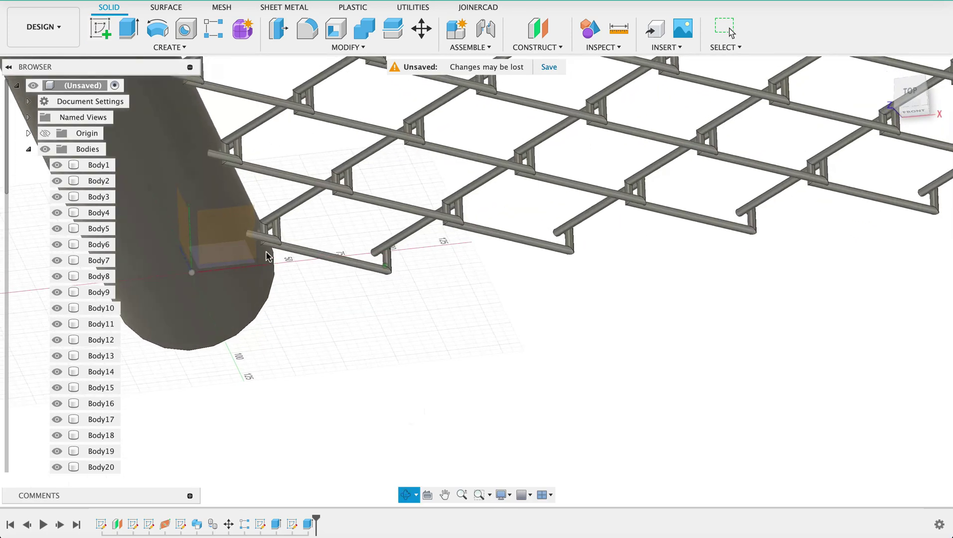
{"action": "left_click", "coordinate": [28, 150]}
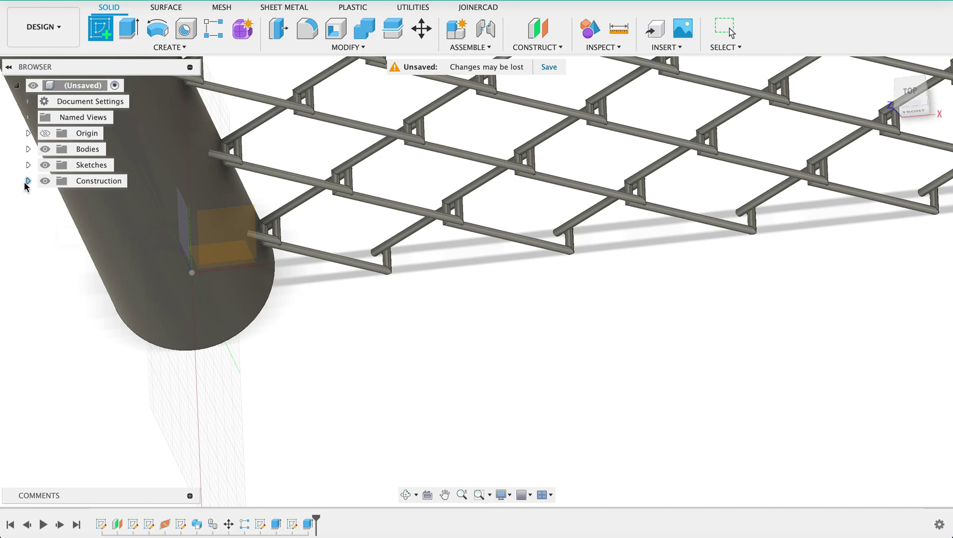
{"action": "left_click", "coordinate": [28, 181]}
{"action": "left_click", "coordinate": [57, 197]}
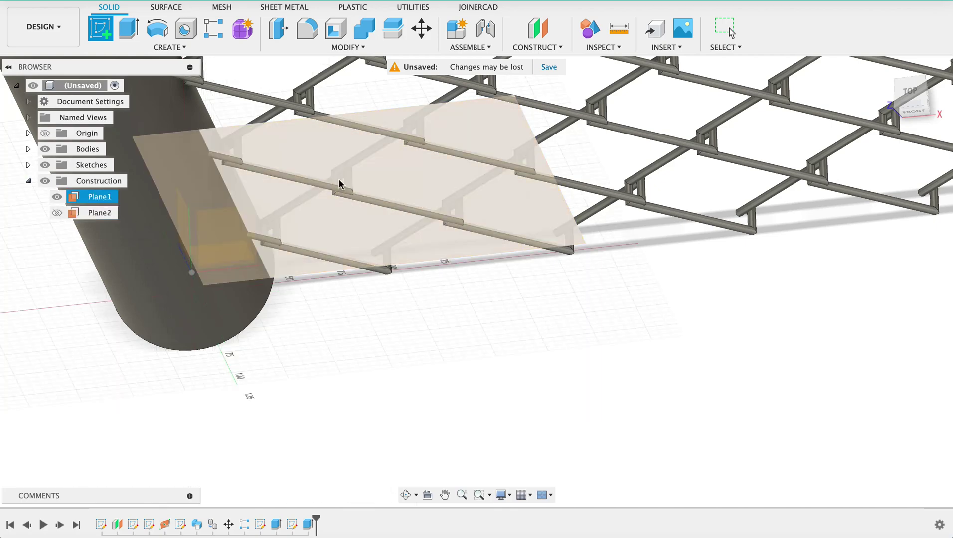
{"action": "left_click", "coordinate": [325, 165]}
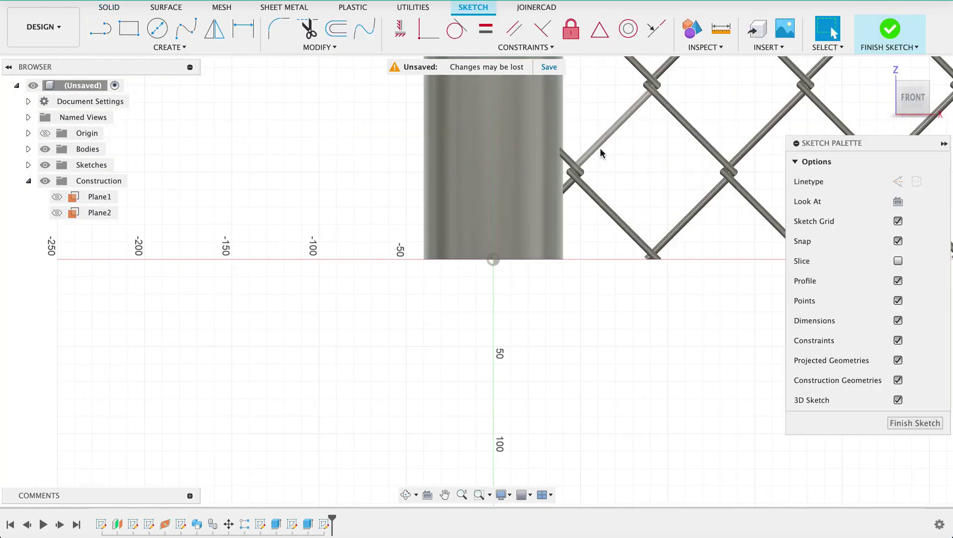
Step: Set the linetype for new sketch geometry to construction
{"action": "mouse_move", "coordinate": [602, 149]}
{"action": "middle_mouse_down"}
{"action": "mouse_move", "coordinate": [691, 120]}
{"action": "mouse_move", "coordinate": [308, 255]}
{"action": "middle_mouse_up"}
{"action": "scroll", "coordinate": [569, 215], "scroll_direction": "down", "scroll_amount": 5}
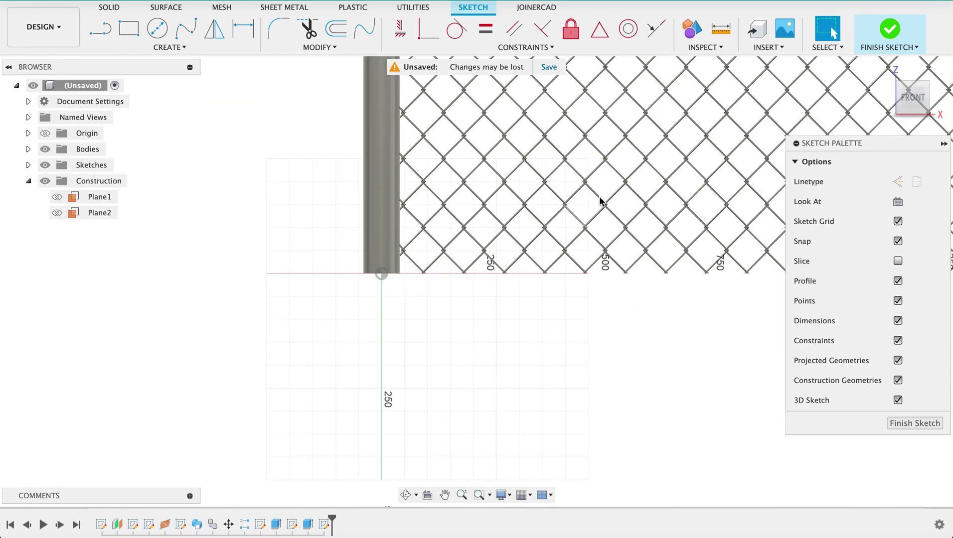
{"action": "scroll", "coordinate": [700, 143], "scroll_direction": "down", "scroll_amount": 2}
{"action": "middle_click_drag", "start_coordinate": [700, 144], "coordinate": [474, 240]}
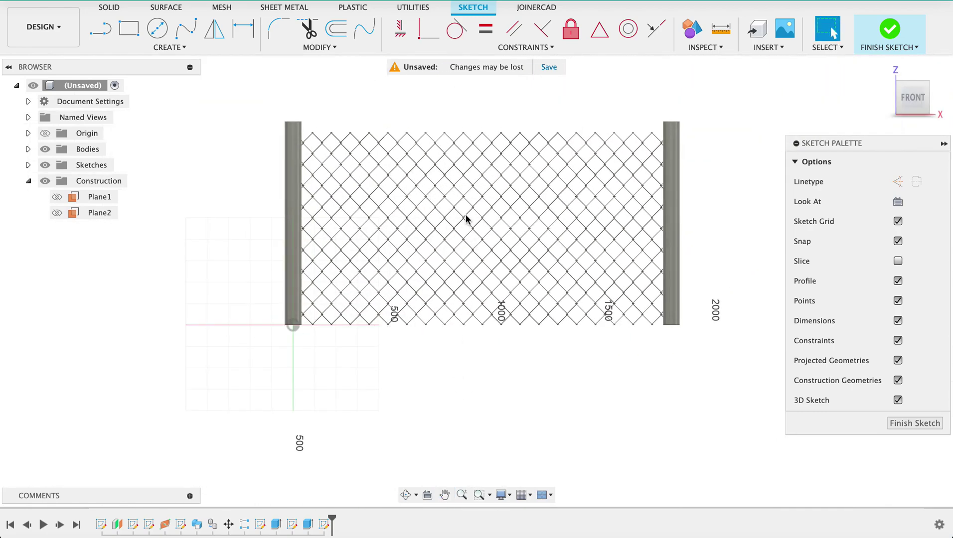
{"action": "scroll", "coordinate": [472, 210], "scroll_direction": "up", "scroll_amount": 3}
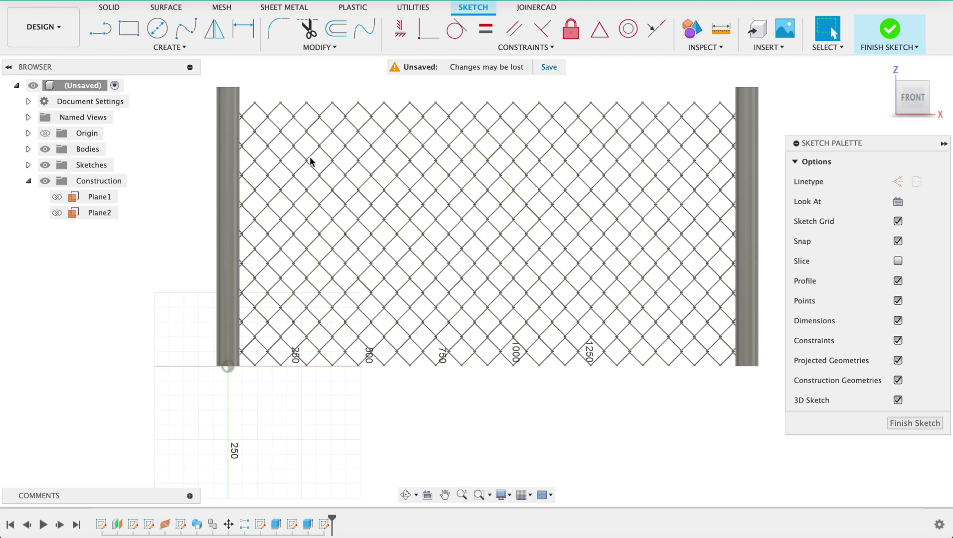
{"action": "left_click", "coordinate": [898, 181]}
{"action": "key", "text": "l"}
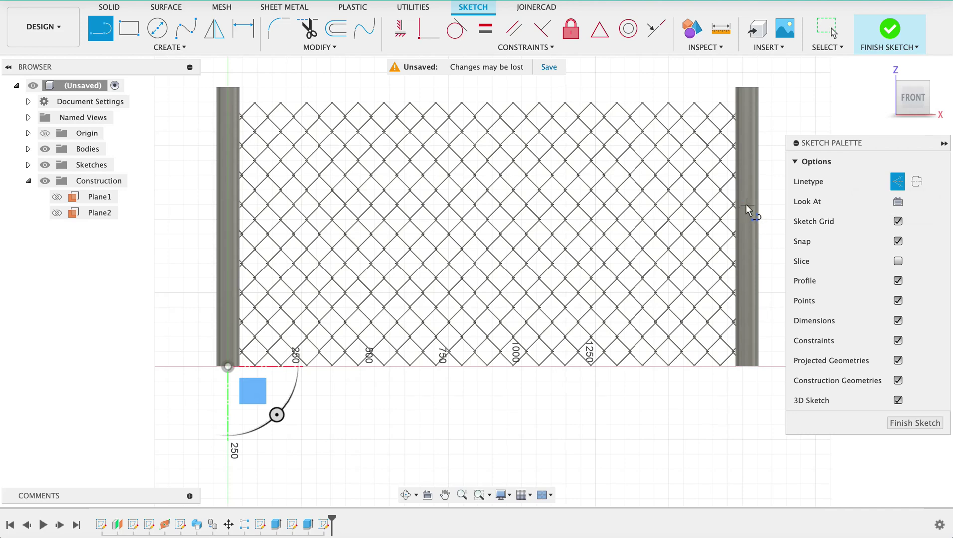
{"action": "scroll", "coordinate": [746, 208], "scroll_direction": "up", "scroll_amount": 5}
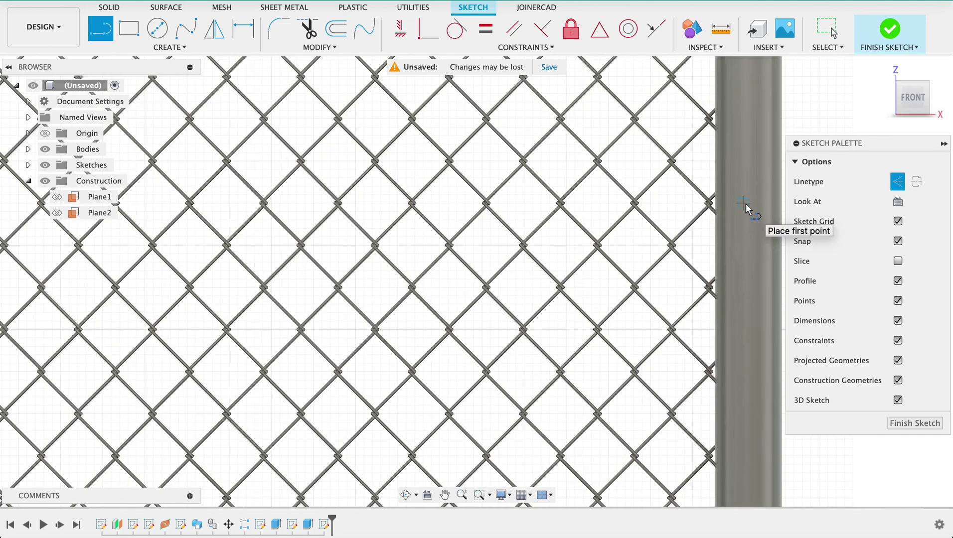
{"action": "key", "text": "Escape"}
Step: Project the cylindrical faces of both end posts into the sketch
{"action": "key", "text": "p"}
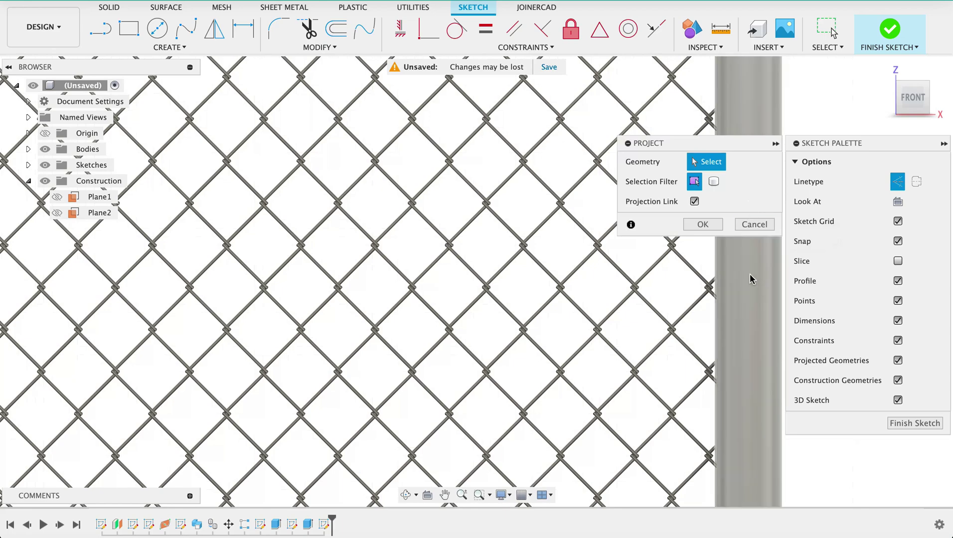
{"action": "left_click", "coordinate": [752, 279]}
{"action": "scroll", "coordinate": [292, 276], "scroll_direction": "down", "scroll_amount": 5}
{"action": "middle_click_drag", "start_coordinate": [292, 277], "coordinate": [505, 272]}
{"action": "left_click", "coordinate": [177, 272]}
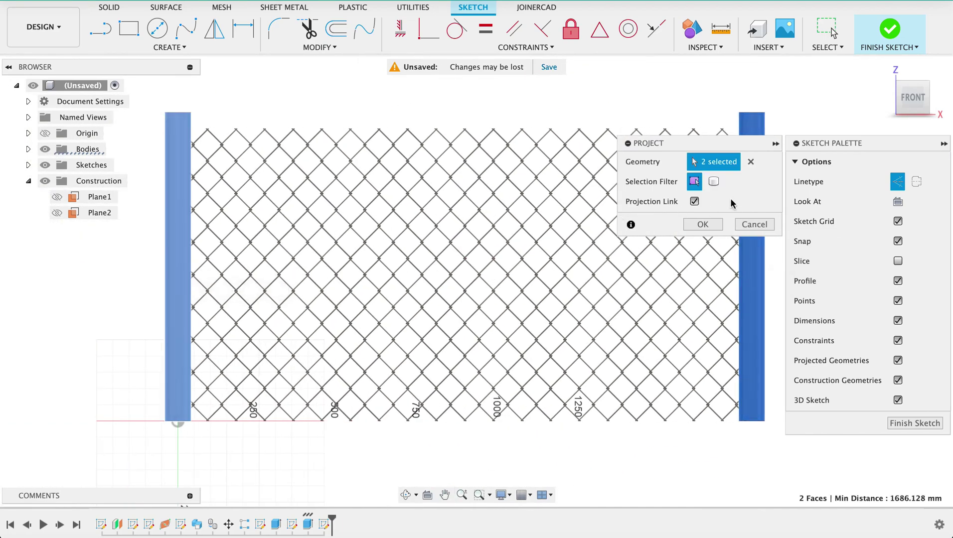
{"action": "left_click", "coordinate": [700, 225]}
Step: Draw a horizontal construction line across the fence between the outer top corners of the two projected posts
{"action": "scroll", "coordinate": [744, 216], "scroll_direction": "up", "scroll_amount": 4}
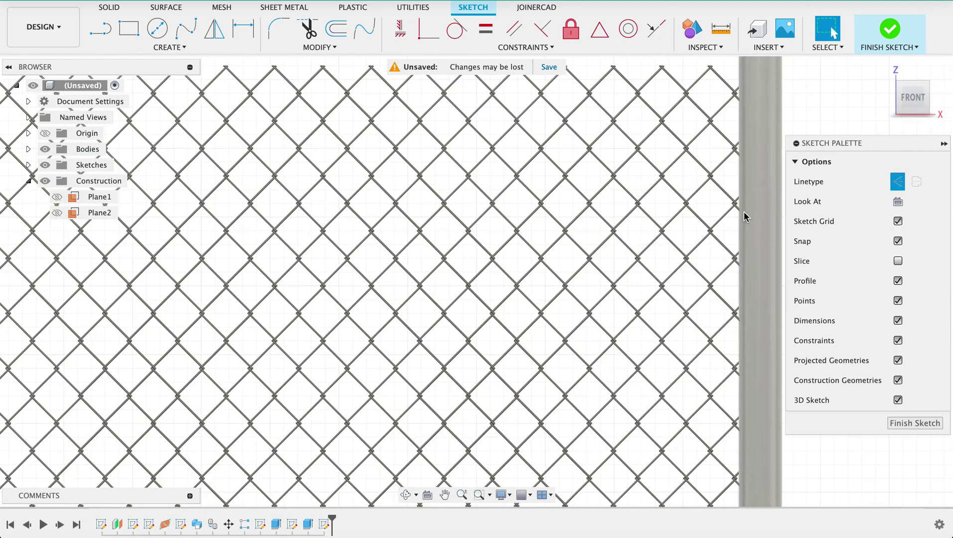
{"action": "key", "text": "l"}
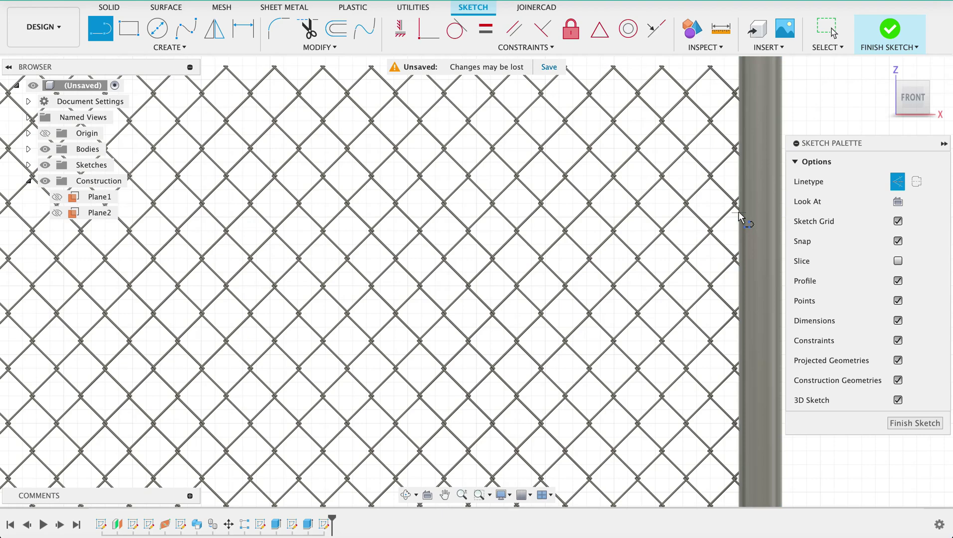
{"action": "scroll", "coordinate": [754, 215], "scroll_direction": "down", "scroll_amount": 5}
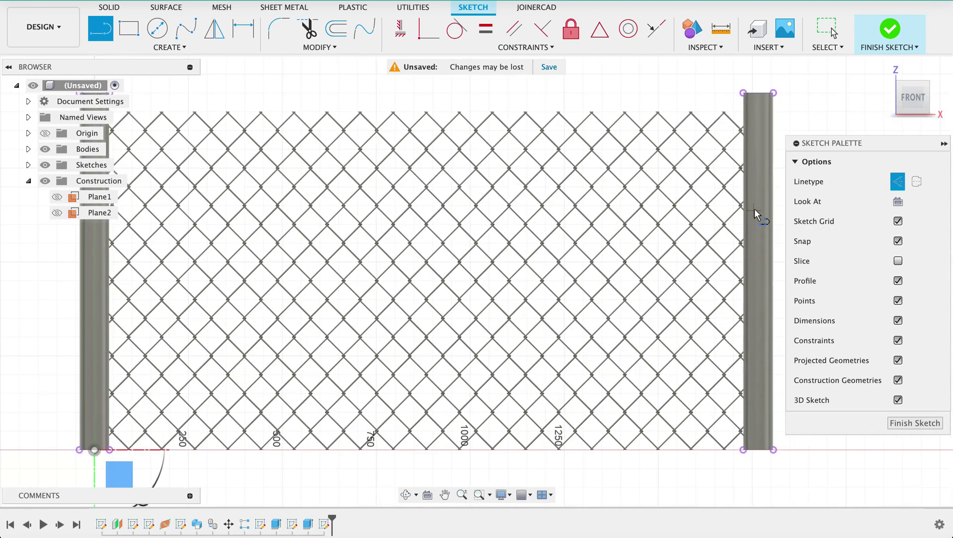
{"action": "left_click", "coordinate": [767, 127]}
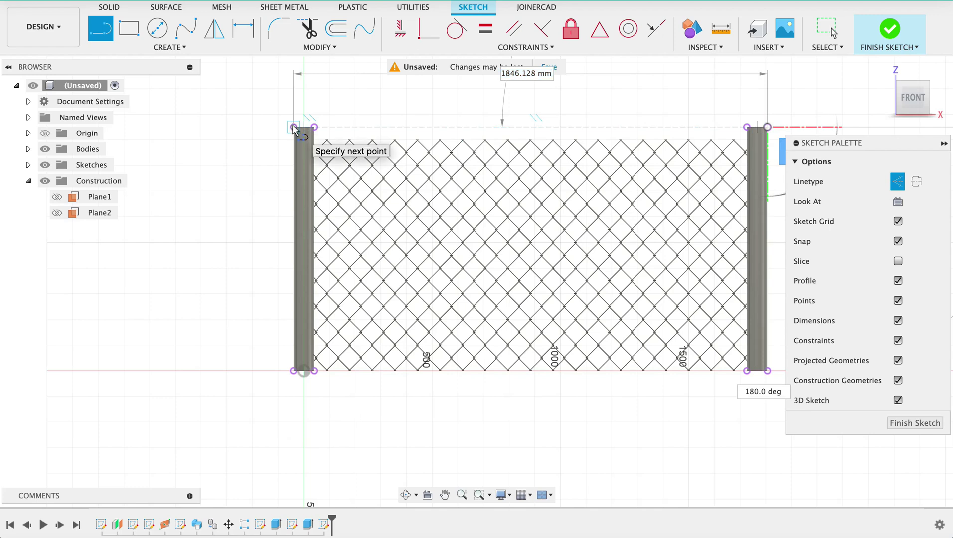
{"action": "left_click", "coordinate": [293, 128]}
{"action": "key", "text": "Escape"}
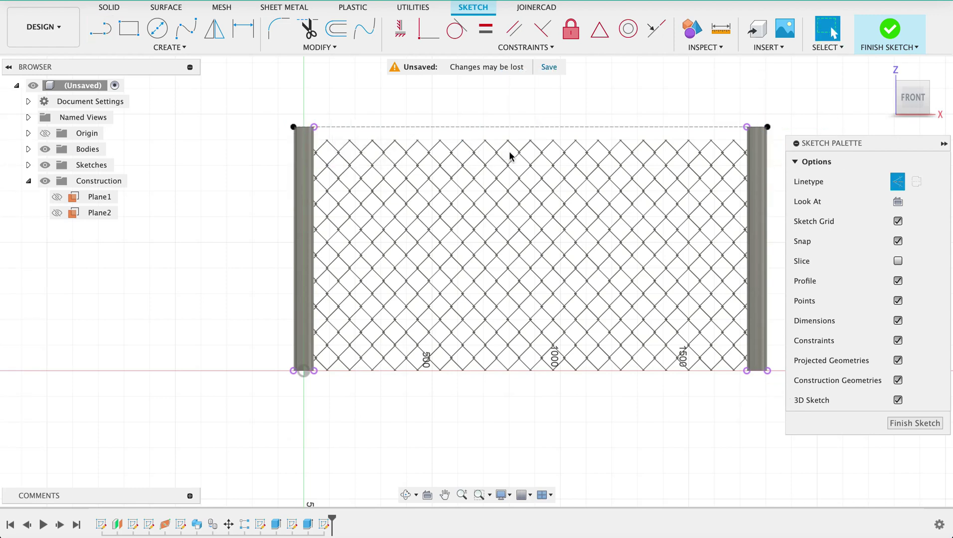
Step: Draw a vertical construction line about 378 mm long downward from the midpoint of the horizontal construction line
{"action": "key", "text": "l"}
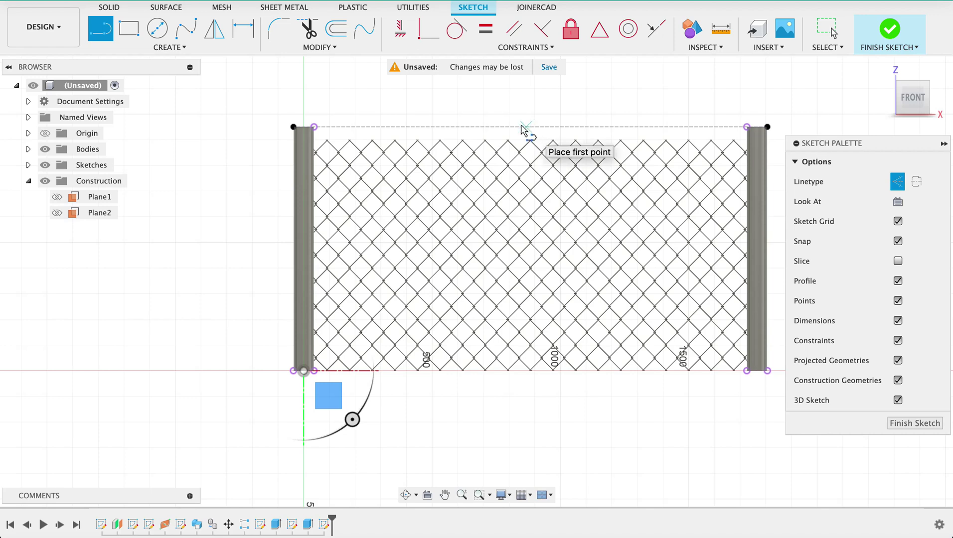
{"action": "left_click", "coordinate": [531, 129]}
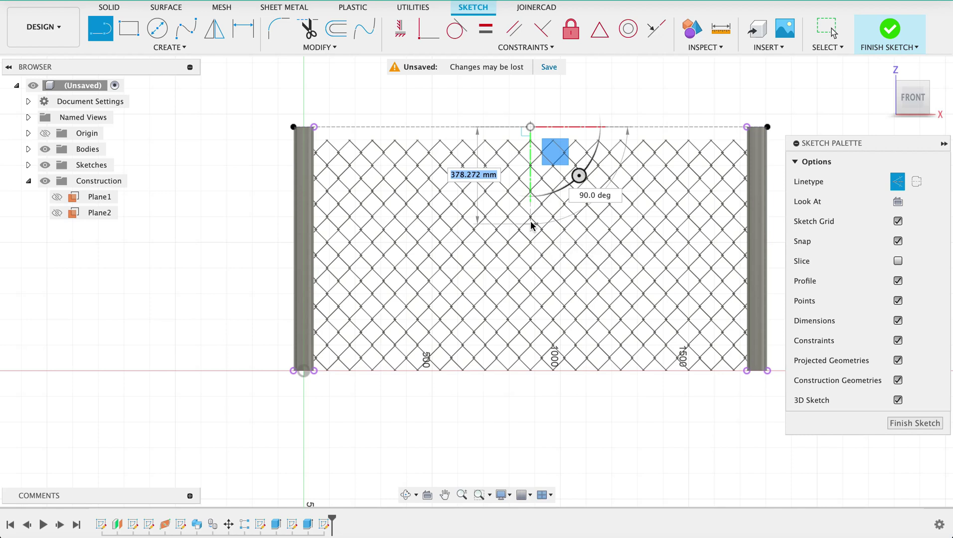
{"action": "left_click", "coordinate": [531, 222]}
{"action": "key", "text": "Escape"}
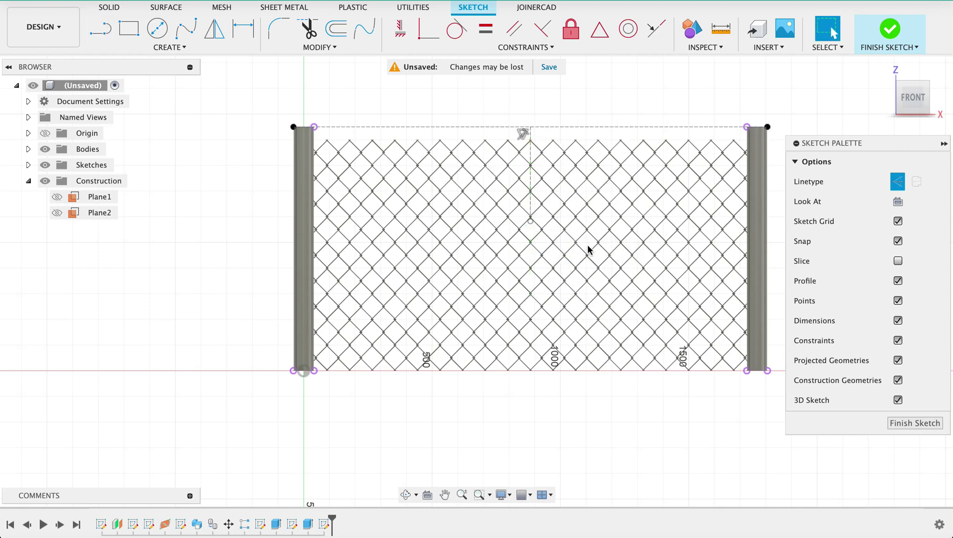
Step: Draw a center rectangle about 515 by 408 mm with normal linetype, centred on the vertical construction line's lower end, and finish the sketch
{"action": "left_click", "coordinate": [898, 181]}
{"action": "left_click", "coordinate": [150, 47]}
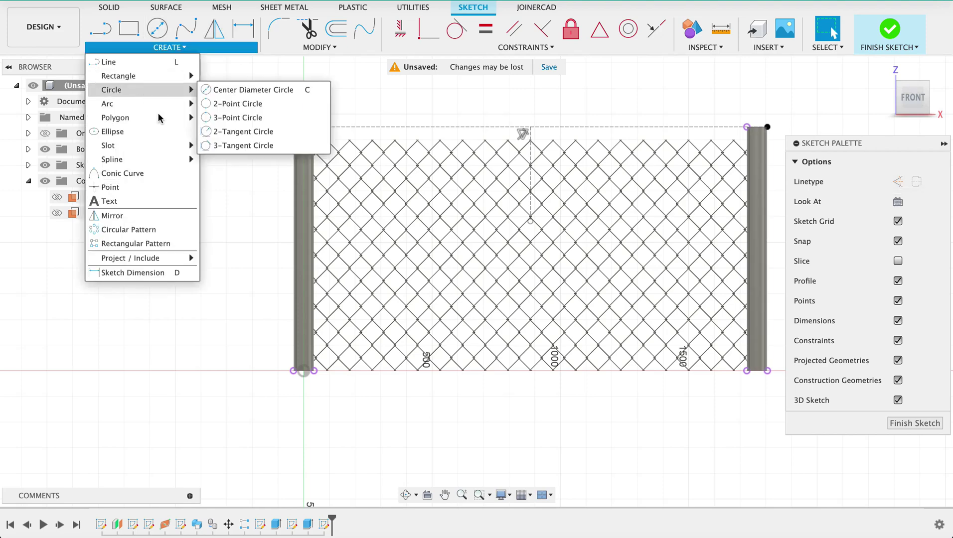
{"action": "mouse_move", "coordinate": [188, 76]}
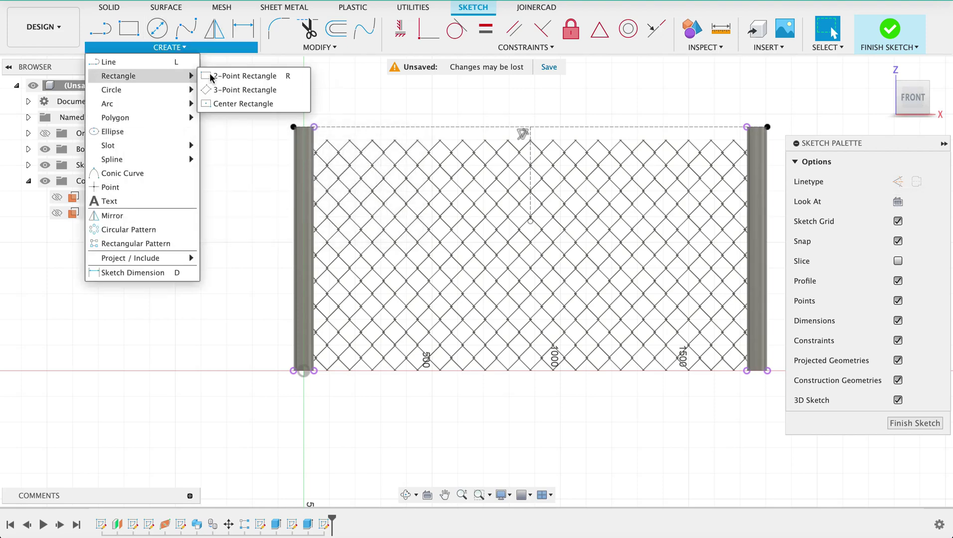
{"action": "left_click", "coordinate": [219, 104]}
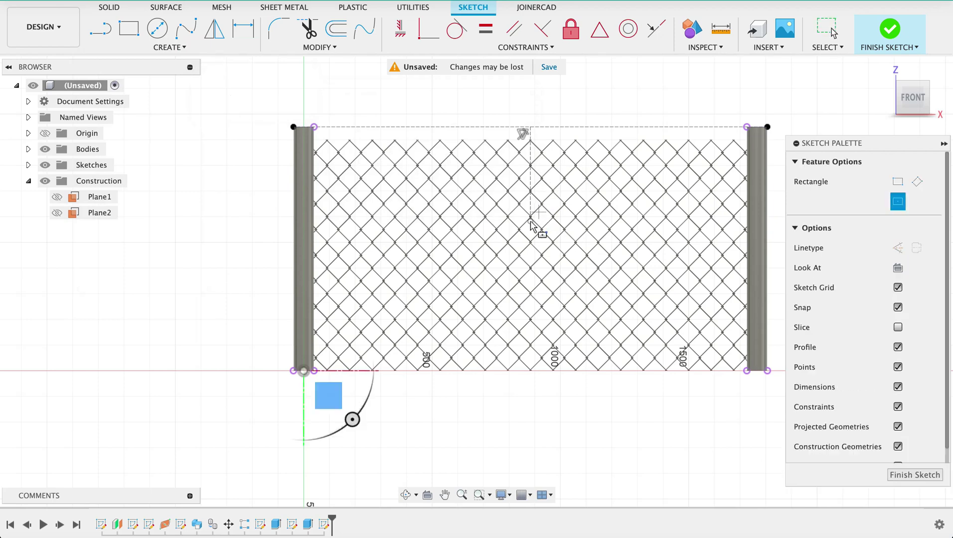
{"action": "left_click", "coordinate": [531, 221]}
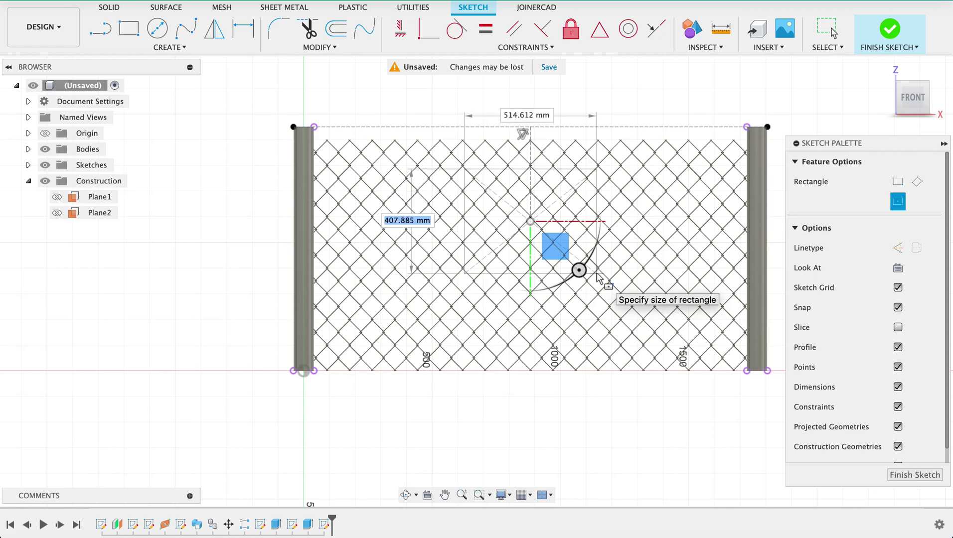
{"action": "left_click", "coordinate": [597, 274]}
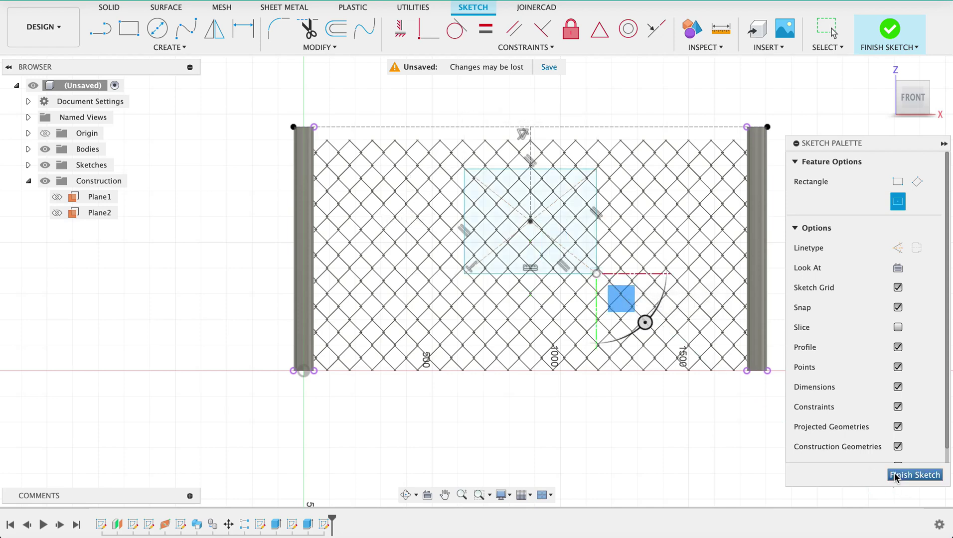
{"action": "left_click", "coordinate": [916, 475]}
Step: Extrude the rectangle profile -3 mm as a new body to form the sign plate
{"action": "left_click", "coordinate": [128, 30]}
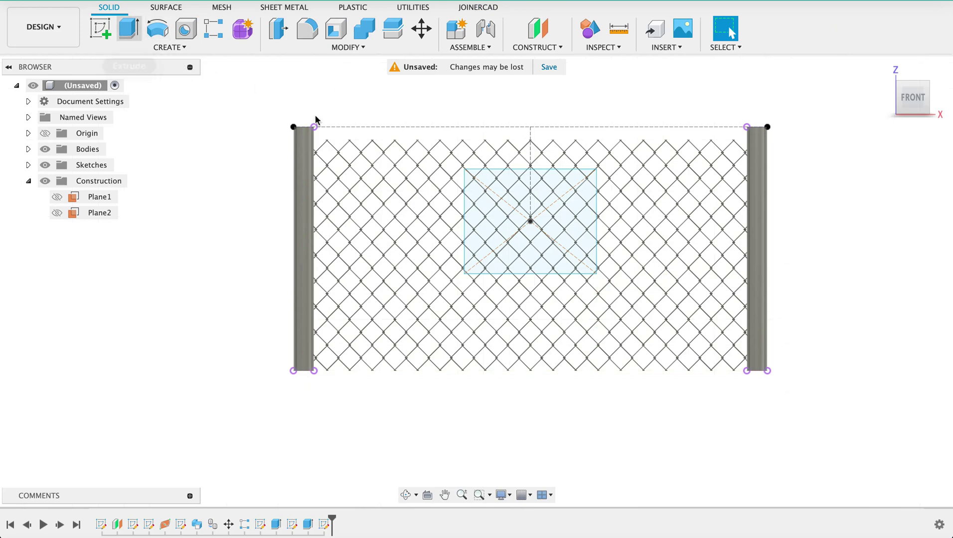
{"action": "left_click", "coordinate": [471, 203]}
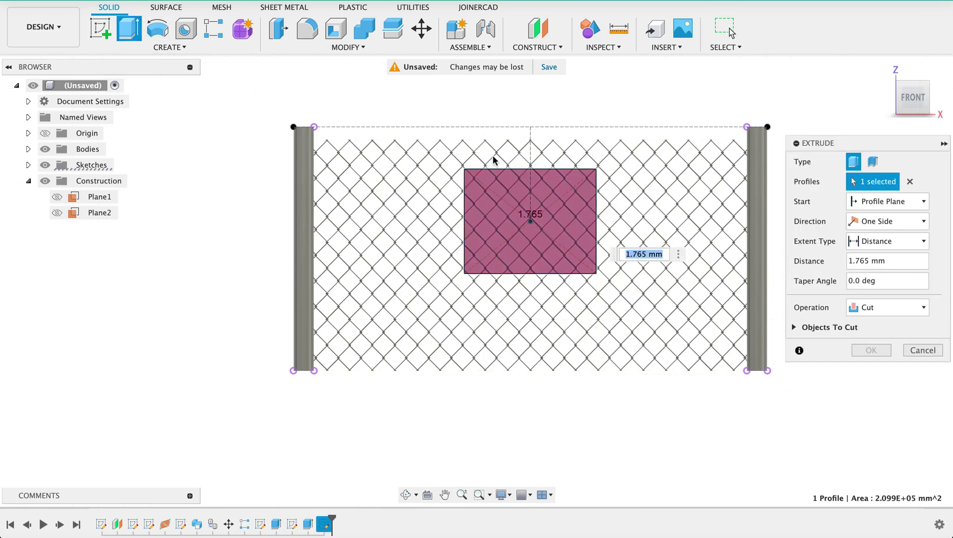
{"action": "middle_click_drag", "start_coordinate": [485, 190], "coordinate": [510, 221], "text": "shift"}
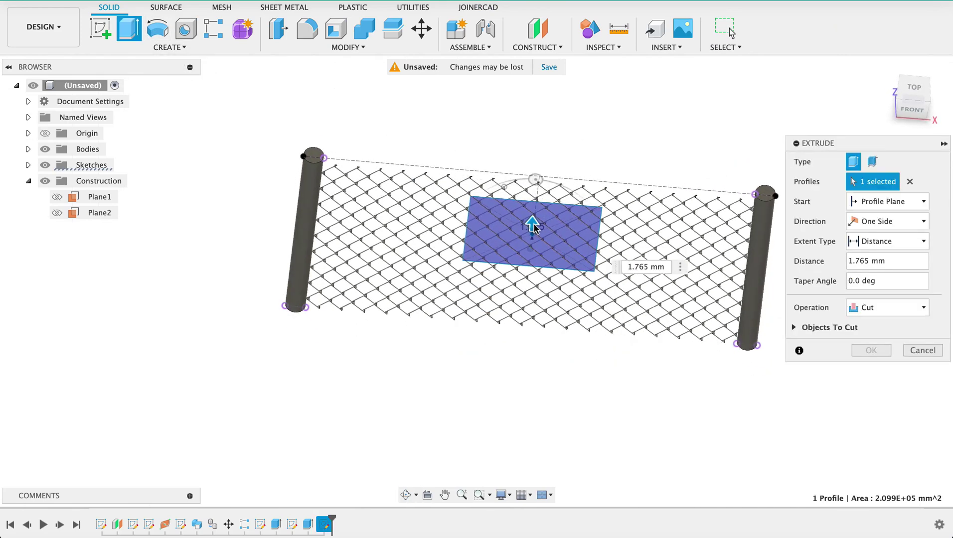
{"action": "left_click_drag", "start_coordinate": [534, 239], "coordinate": [532, 270]}
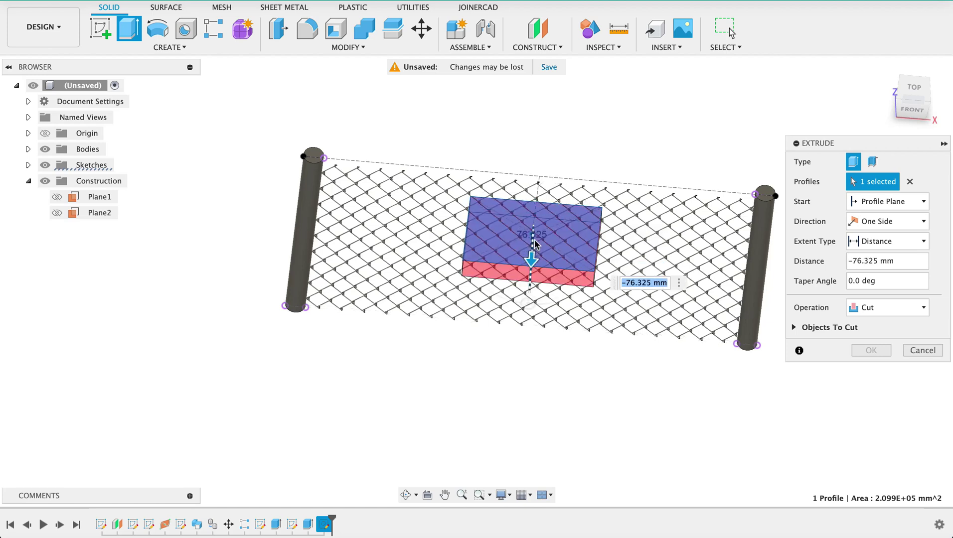
{"action": "type", "text": "-3"}
{"action": "key", "text": "Return"}
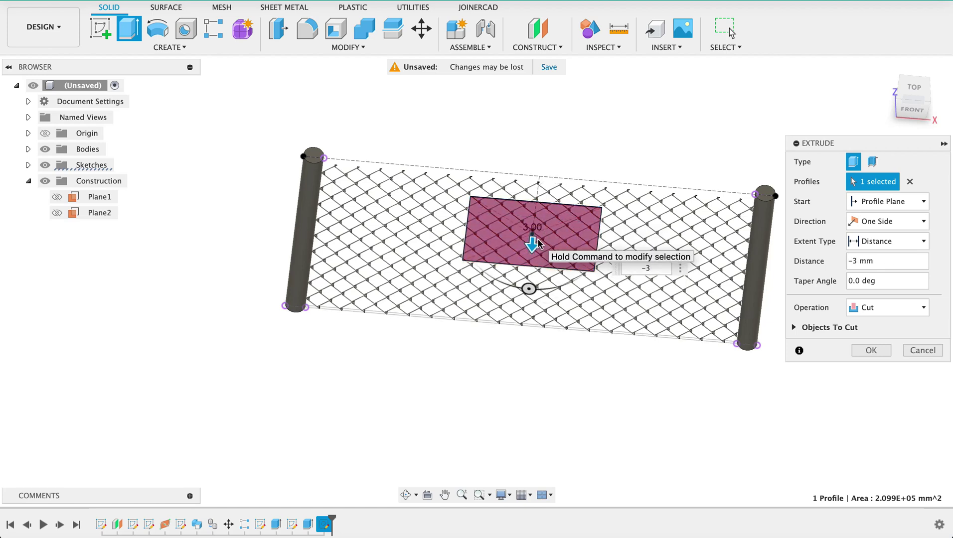
{"action": "left_click", "coordinate": [887, 308]}
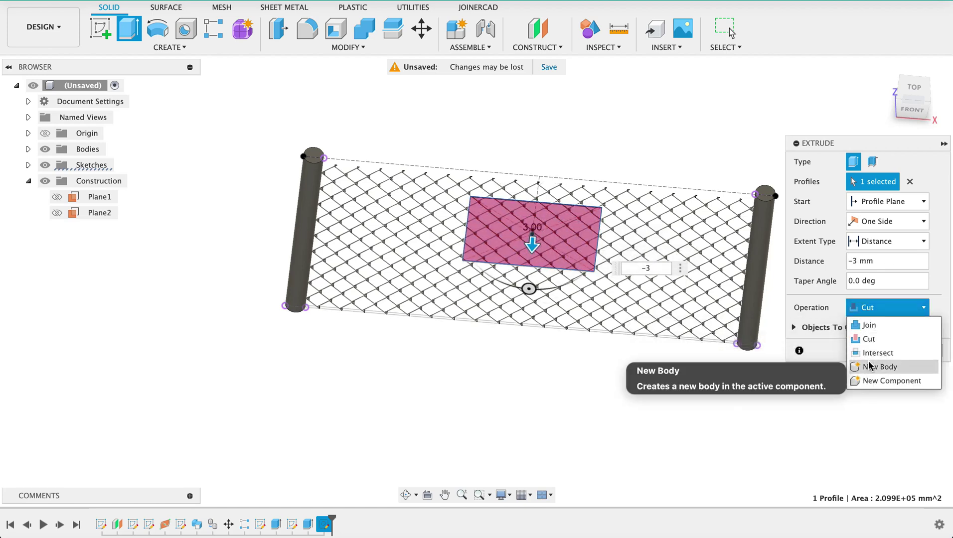
{"action": "left_click", "coordinate": [872, 367]}
{"action": "key", "text": "Return"}
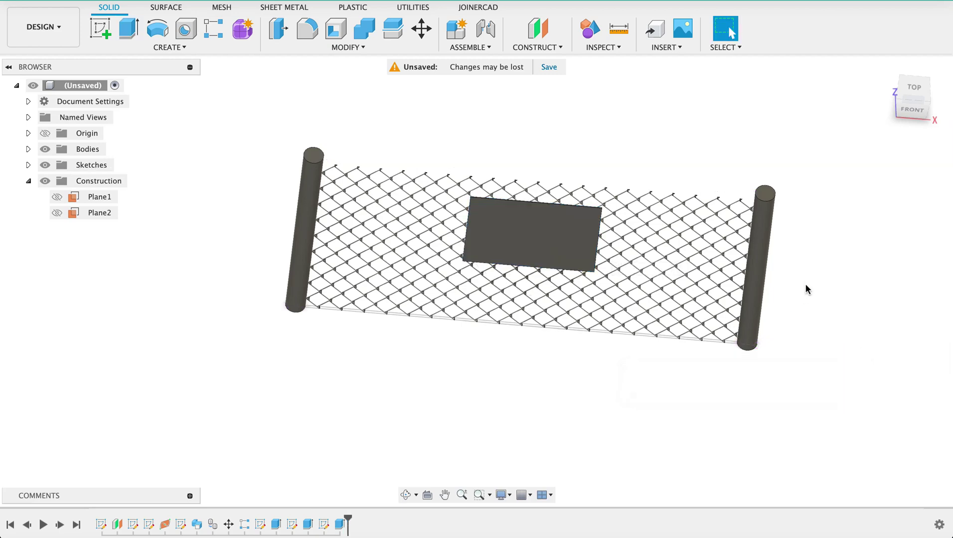
Step: Insert Dog sign.png as a decal on the sign plate's front face, with a Z angle of 90 degrees
{"action": "middle_click_drag", "start_coordinate": [836, 215], "coordinate": [813, 149], "text": "shift"}
{"action": "left_click", "coordinate": [619, 48]}
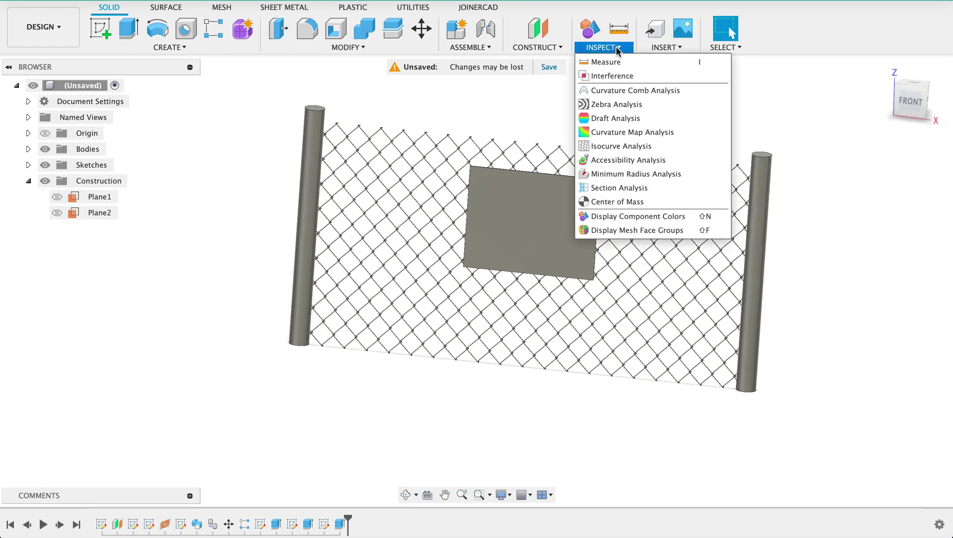
{"action": "left_click", "coordinate": [657, 46]}
{"action": "left_click", "coordinate": [669, 76]}
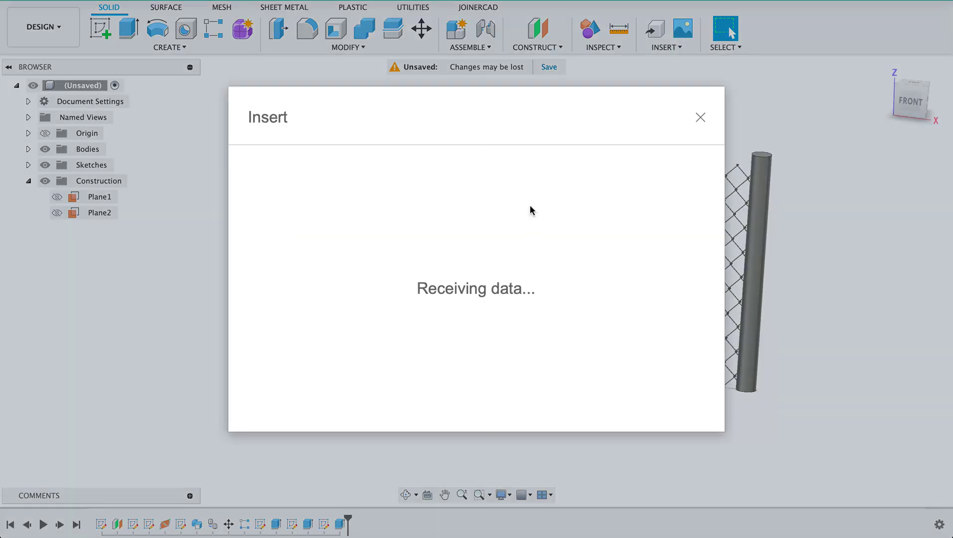
{"action": "left_click", "coordinate": [344, 387]}
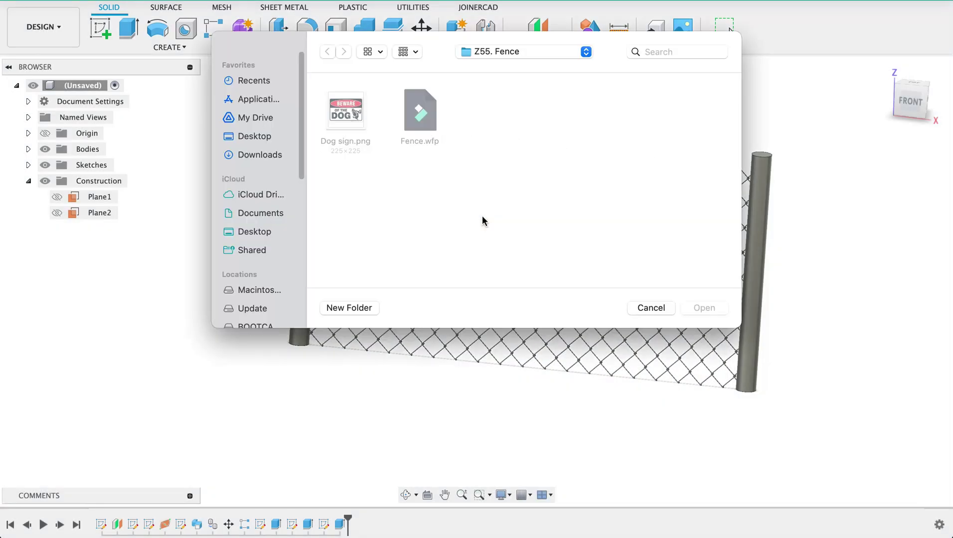
{"action": "left_click", "coordinate": [350, 118]}
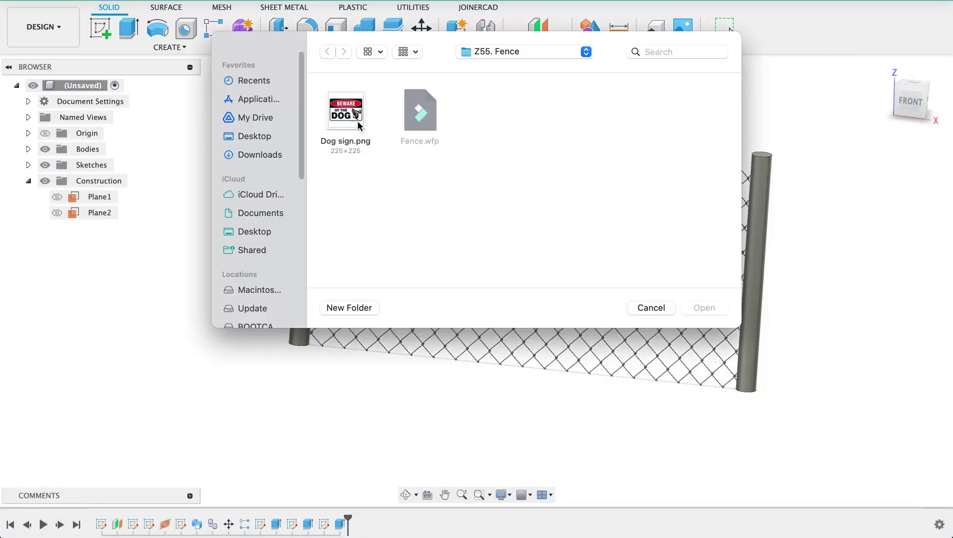
{"action": "double_click", "coordinate": [351, 118]}
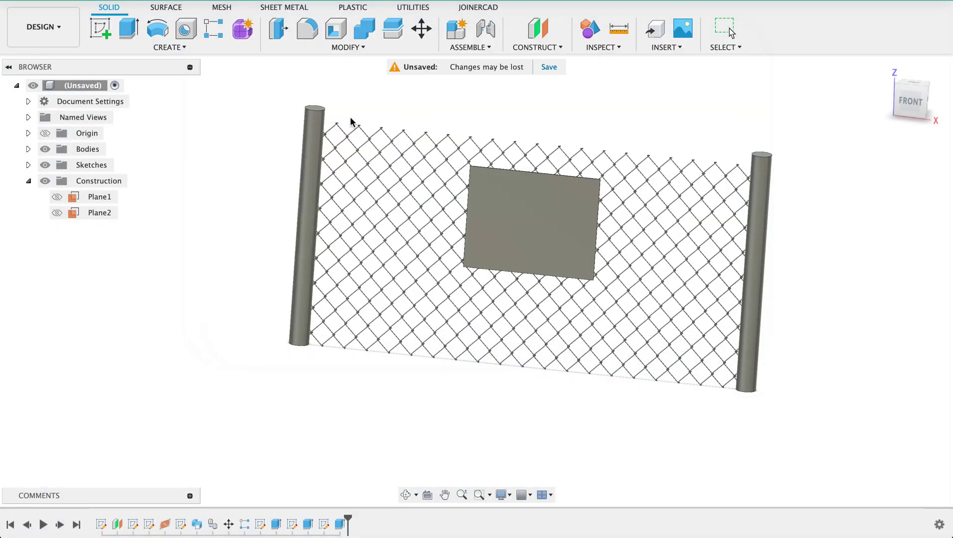
{"action": "left_click", "coordinate": [565, 226]}
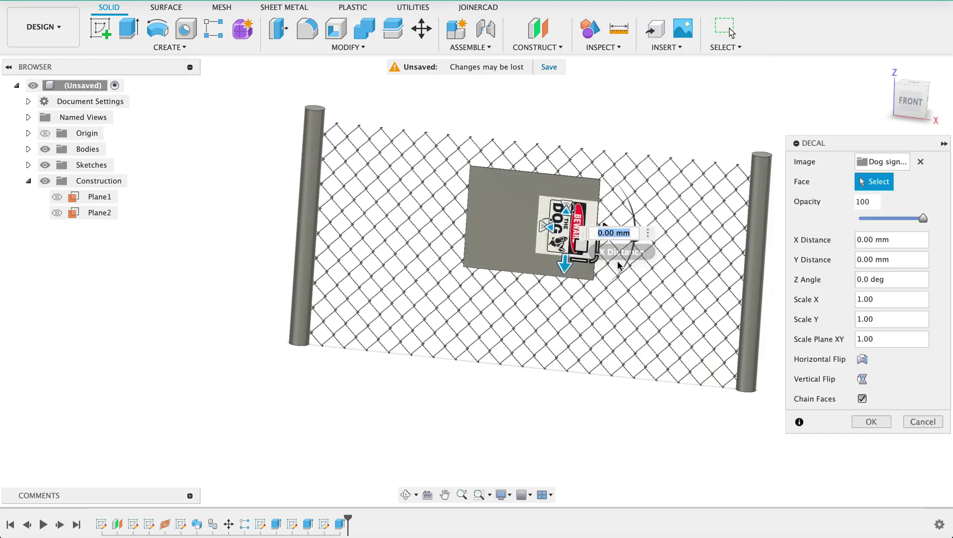
{"action": "left_click_drag", "start_coordinate": [655, 227], "coordinate": [575, 159]}
{"action": "type", "text": "90"}
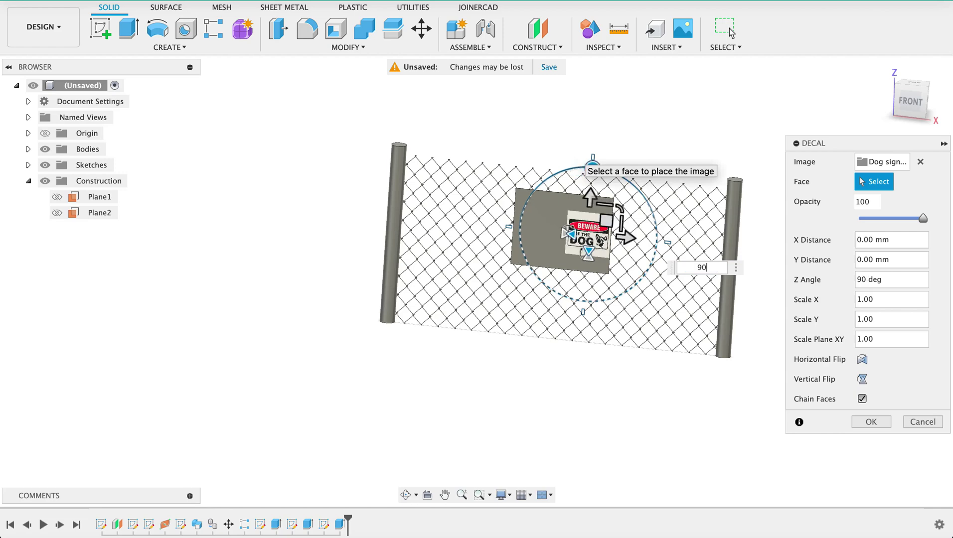
Step: Enlarge the decal to cover the sign plate and shift it about -2.3 mm in X and -6.8 mm in Y
{"action": "left_click", "coordinate": [911, 101]}
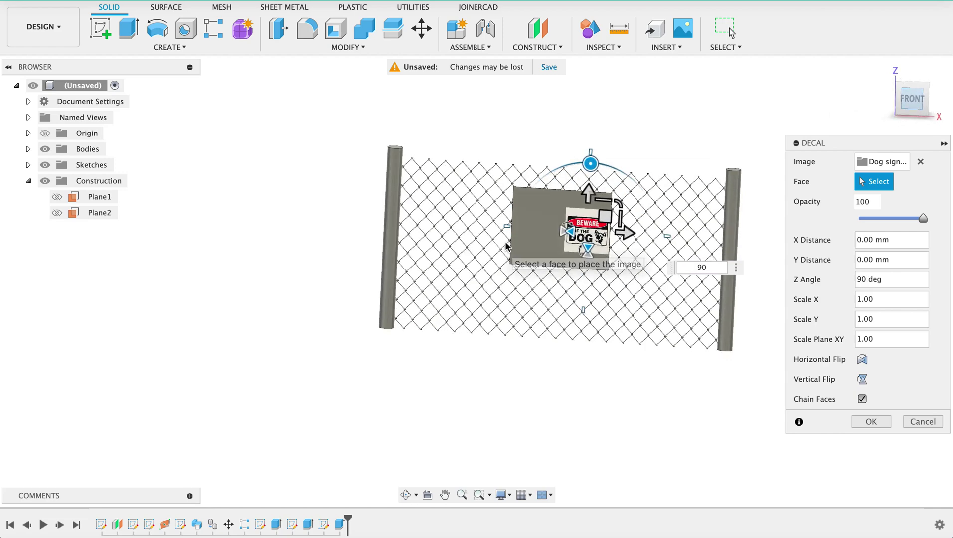
{"action": "scroll", "coordinate": [494, 215], "scroll_direction": "up", "scroll_amount": 3}
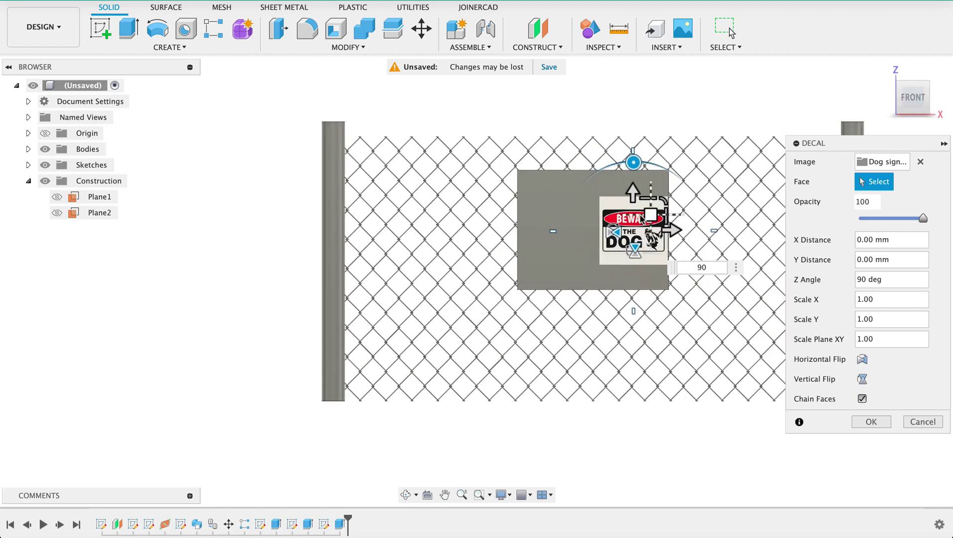
{"action": "left_click_drag", "start_coordinate": [643, 219], "coordinate": [626, 204]}
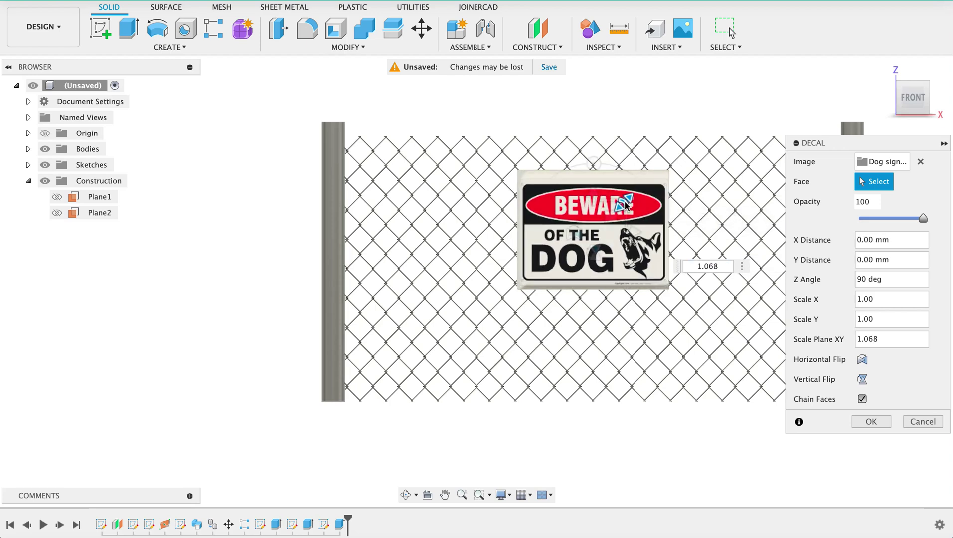
{"action": "left_click_drag", "start_coordinate": [611, 218], "coordinate": [610, 221]}
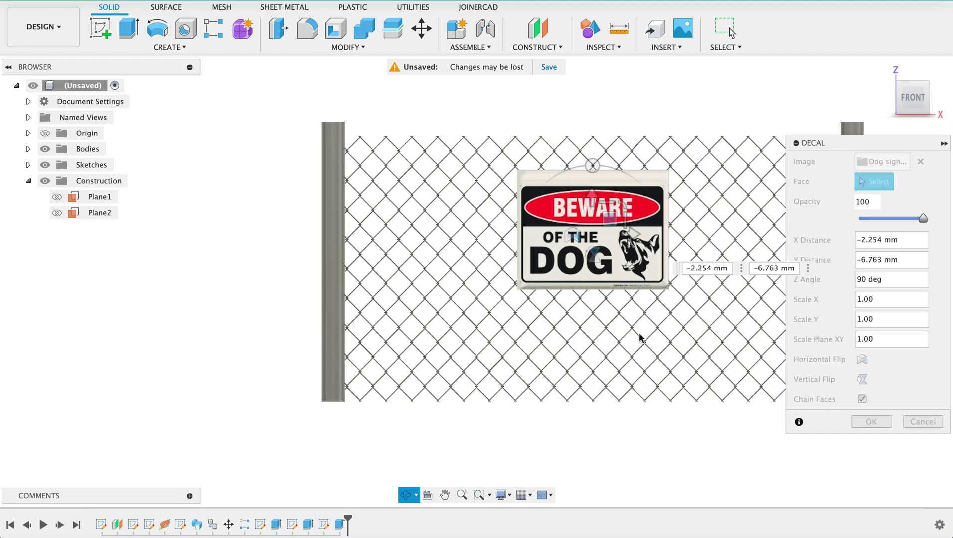
Step: Turn off face chaining for the decal so it applies only to the plate's front face, and finish the decal
{"action": "middle_click_drag", "start_coordinate": [638, 334], "coordinate": [536, 340], "text": "shift"}
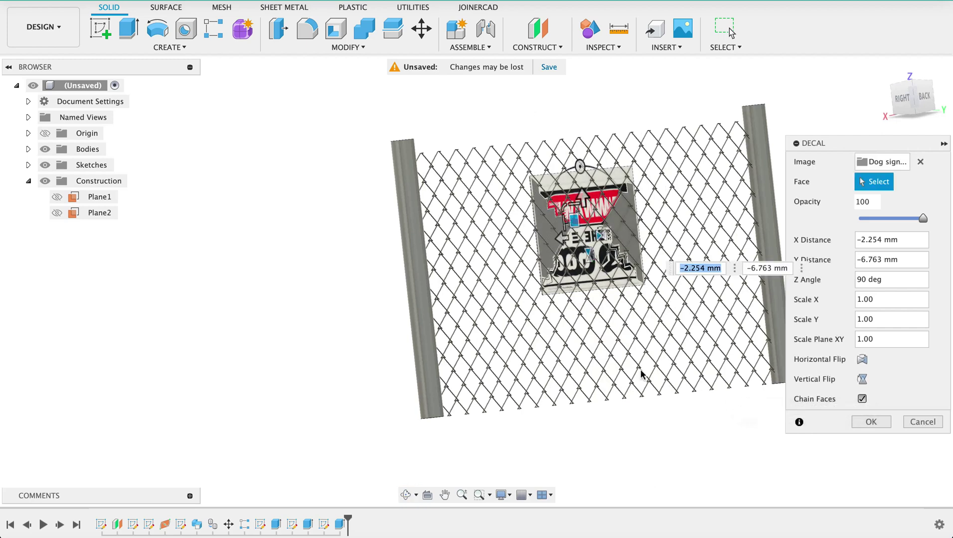
{"action": "left_click", "coordinate": [862, 399]}
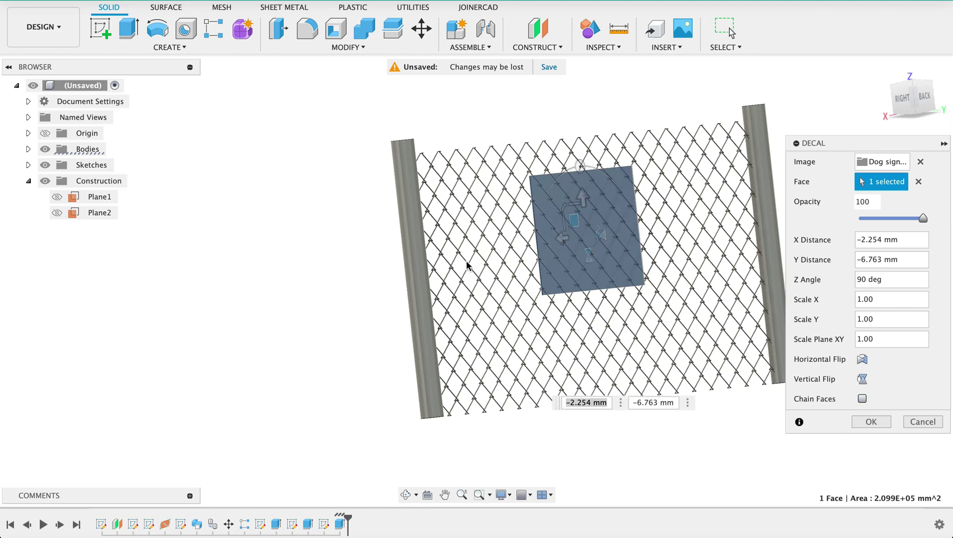
{"action": "middle_click_drag", "start_coordinate": [532, 275], "coordinate": [634, 317], "text": "shift"}
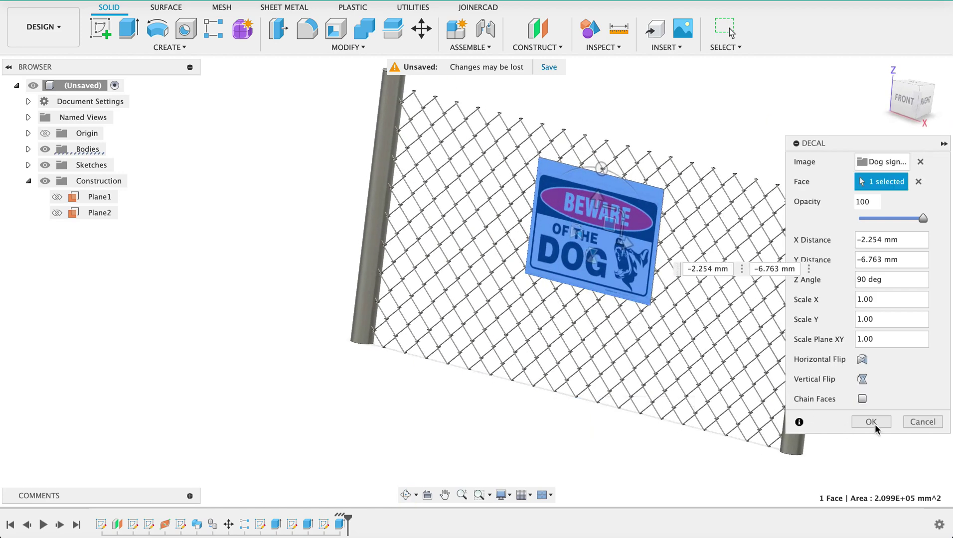
{"action": "left_click", "coordinate": [872, 423]}
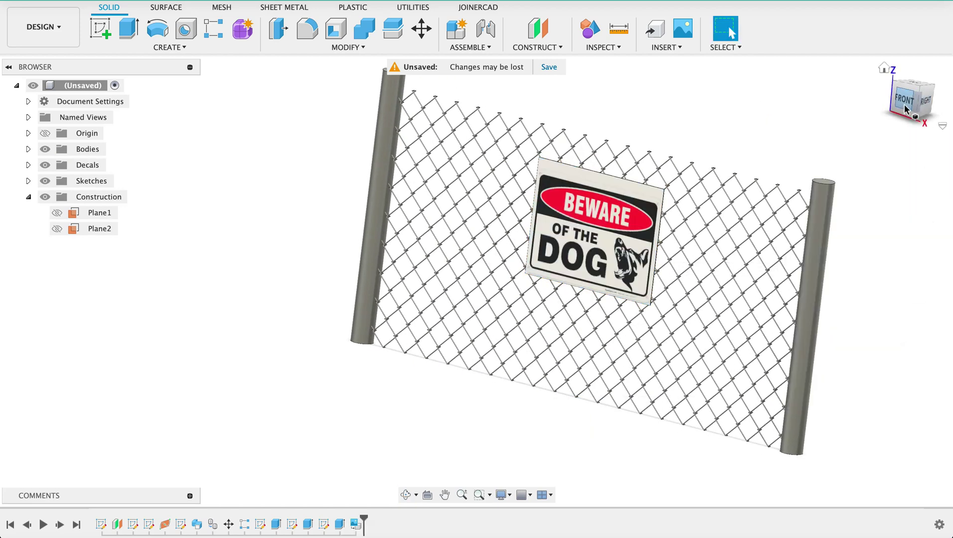
{"action": "left_click", "coordinate": [908, 107]}
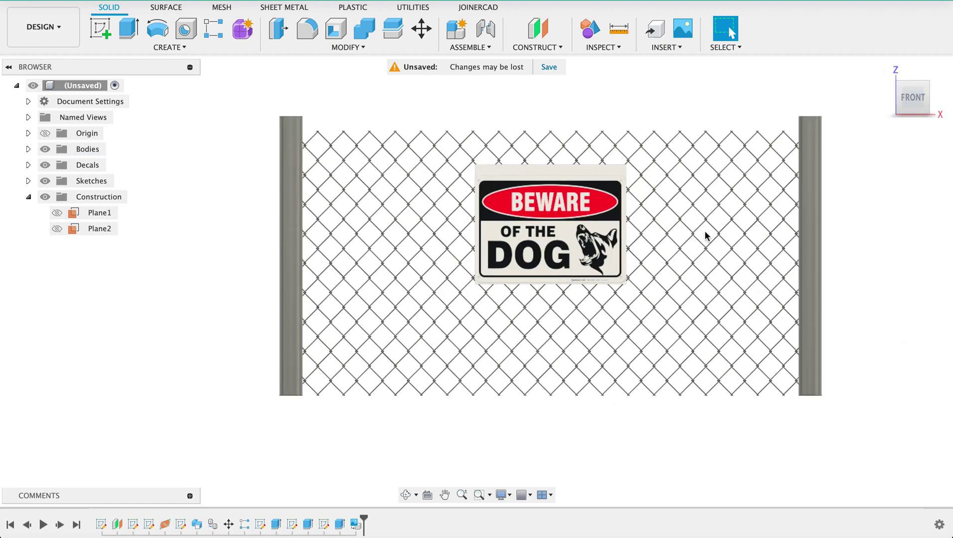
{"action": "middle_click_drag", "start_coordinate": [700, 228], "coordinate": [722, 219], "text": "shift"}
{"action": "left_click", "coordinate": [909, 103]}
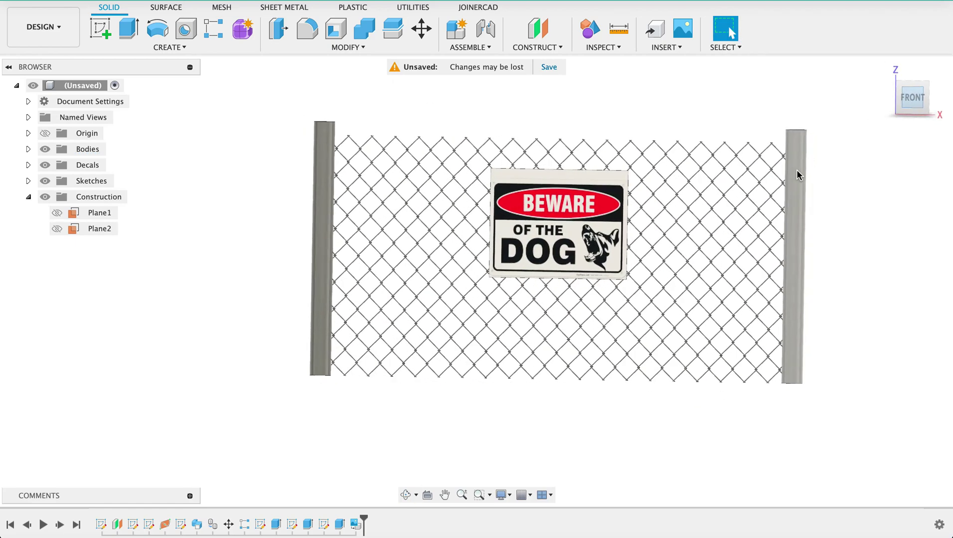